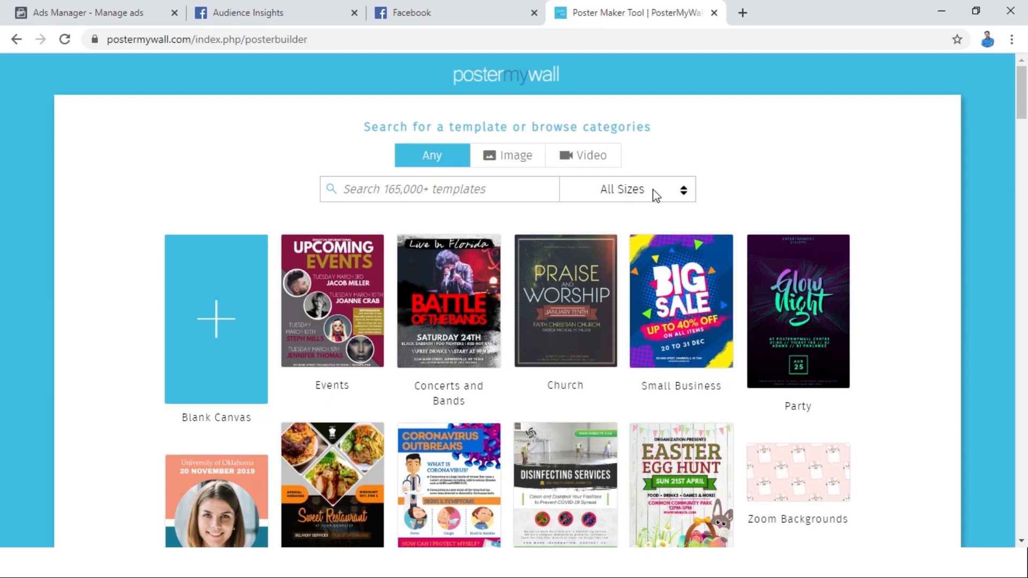
Limit the templates to the Facebook Ad size and search for "digital".
left_click(653, 189)
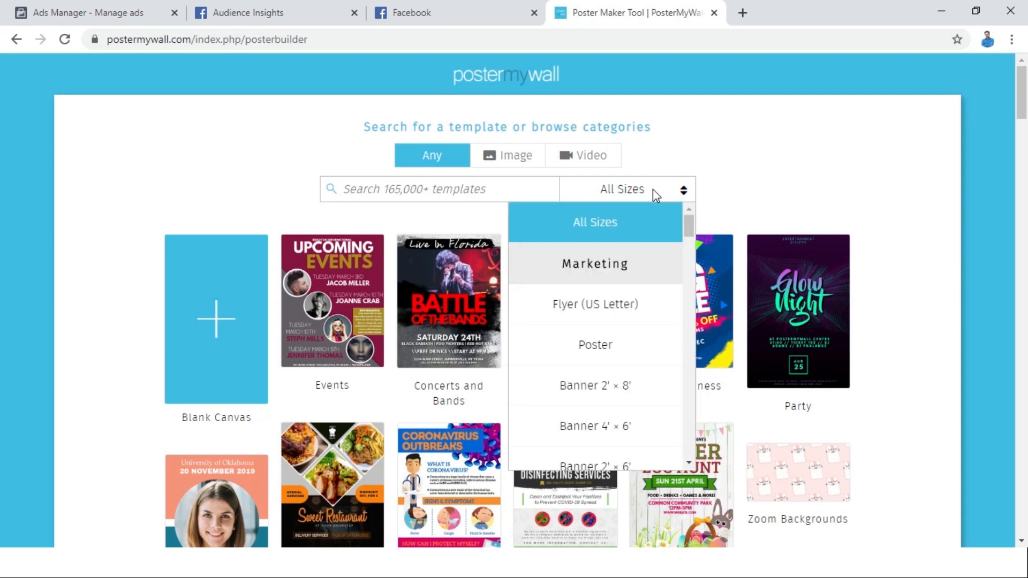
left_click_drag(687, 226, 690, 278)
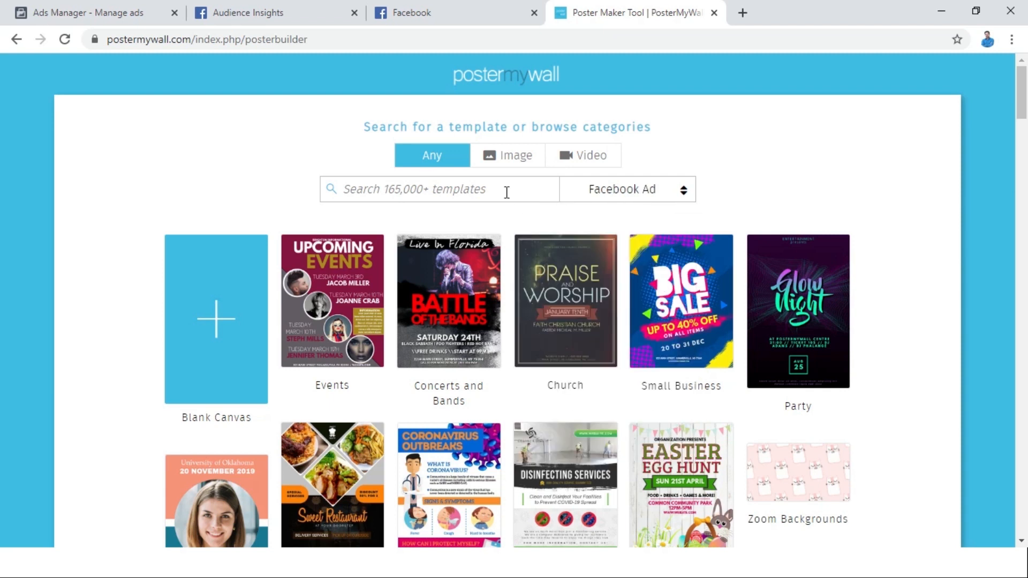
left_click(507, 192)
type("digital")
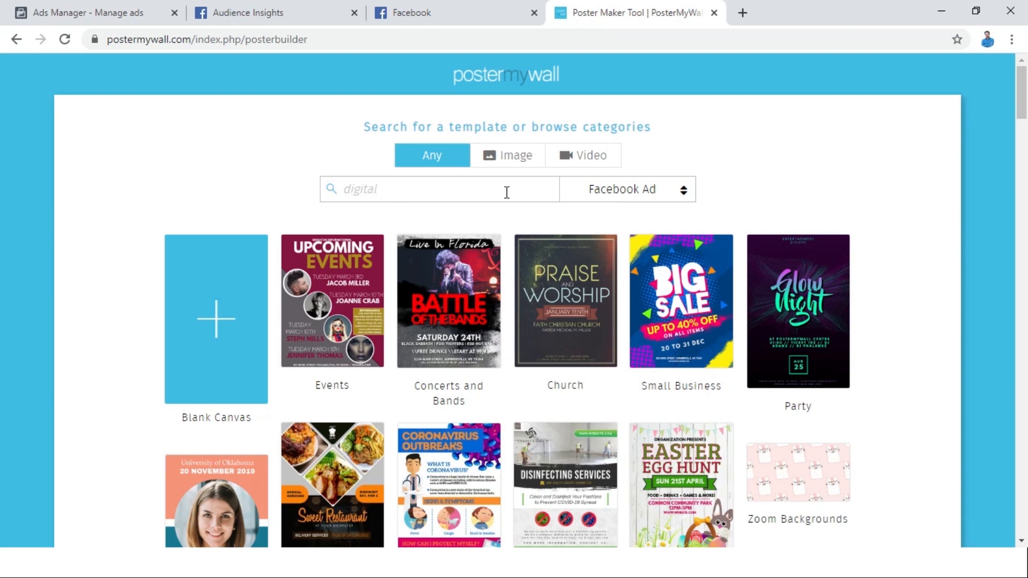
key("Return")
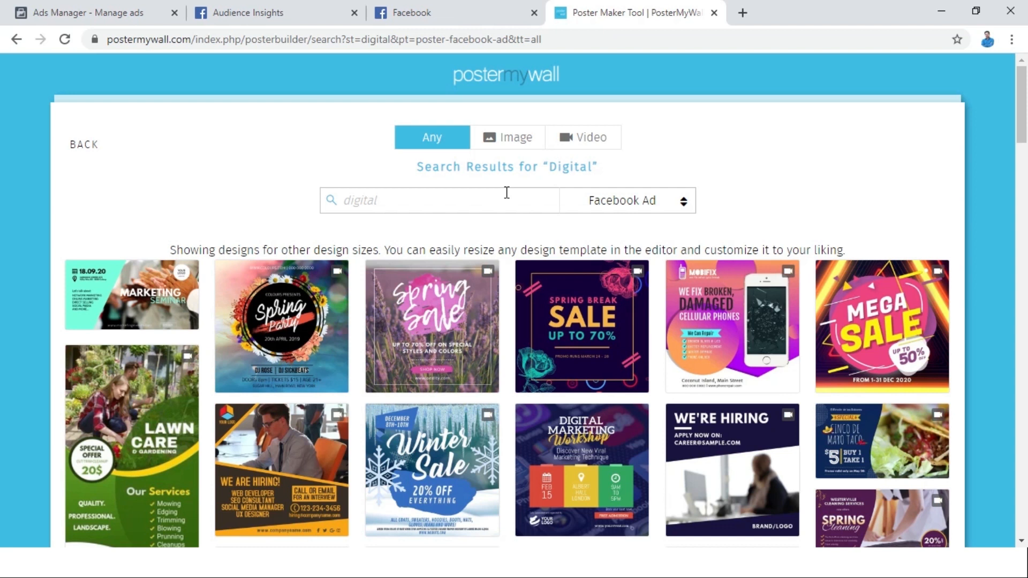
Browse the template results and open the Digital Marketing Workshop design for customization.
scroll(2, 118, "down", 3)
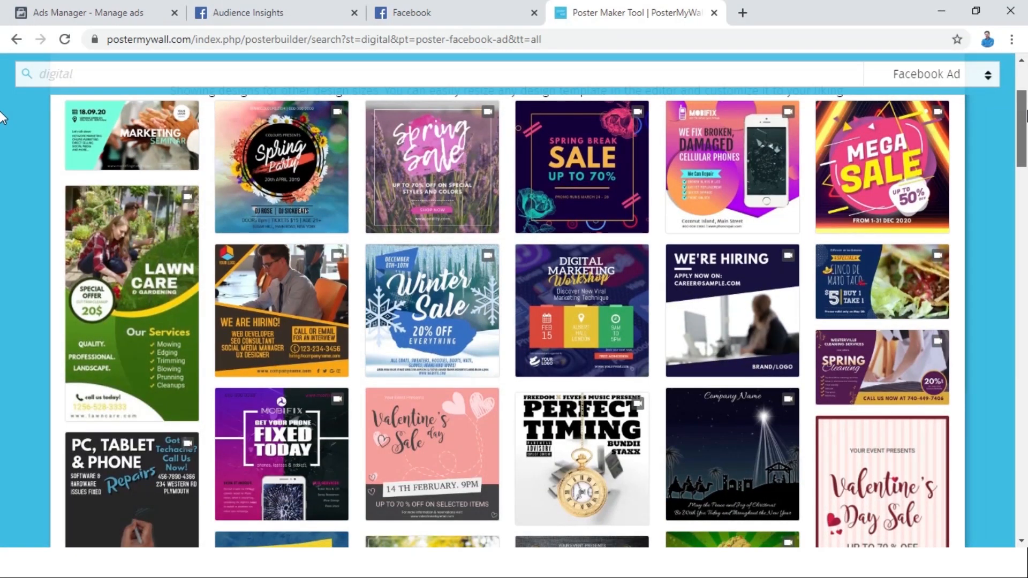
scroll(3, 117, "down", 15)
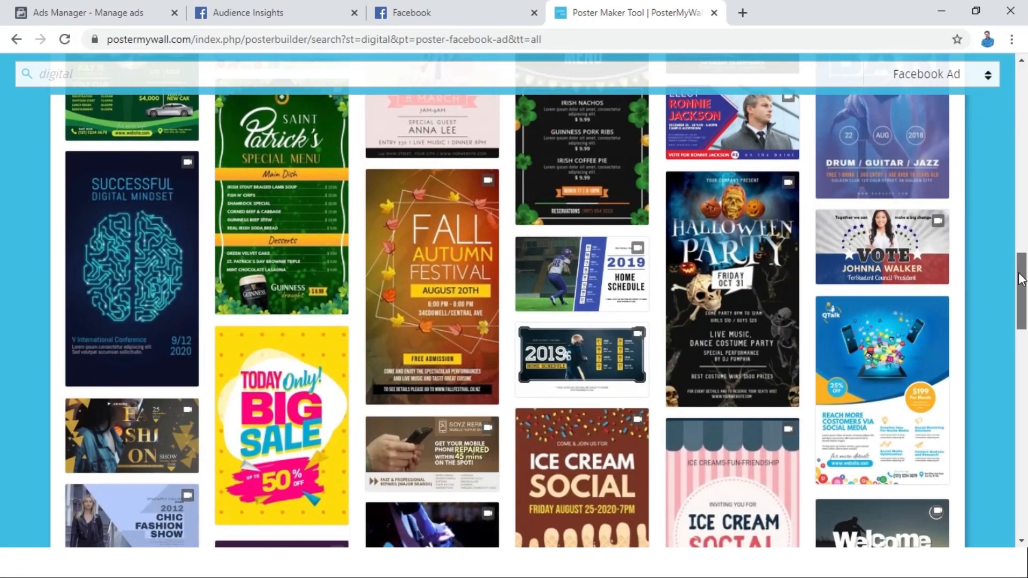
left_click_drag(1021, 278, 1020, 118)
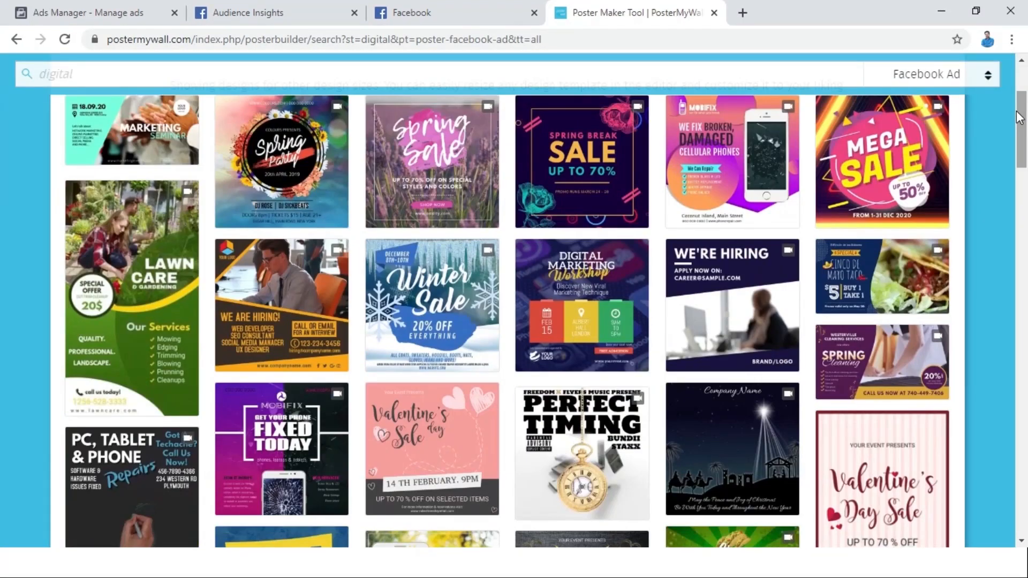
left_click(596, 293)
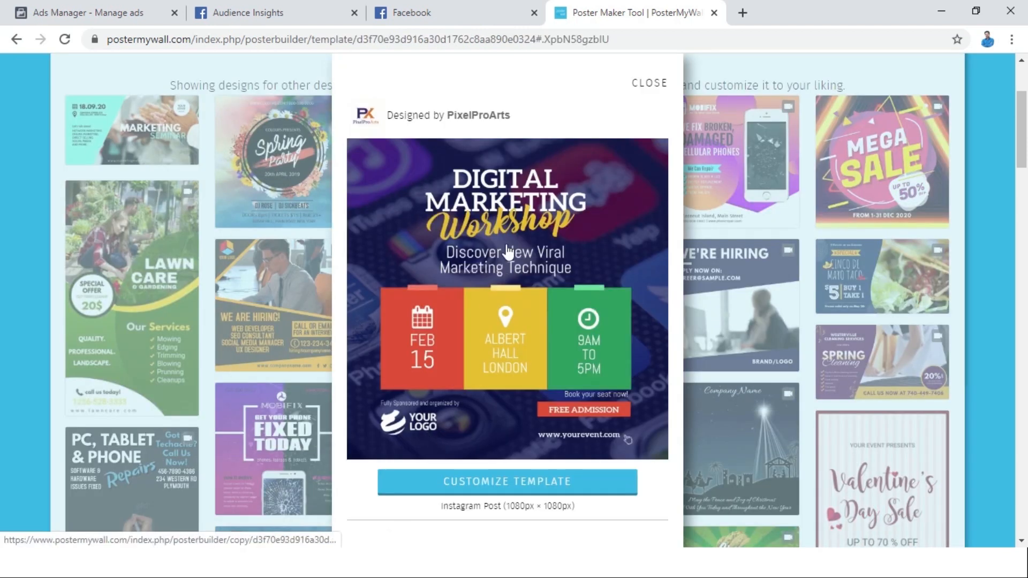
left_click(472, 482)
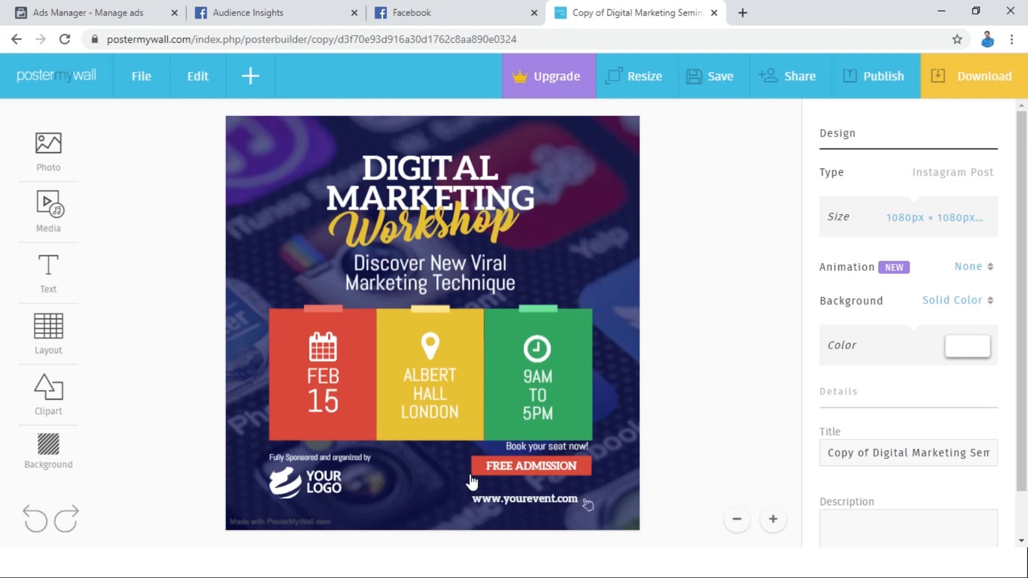
left_click(407, 196)
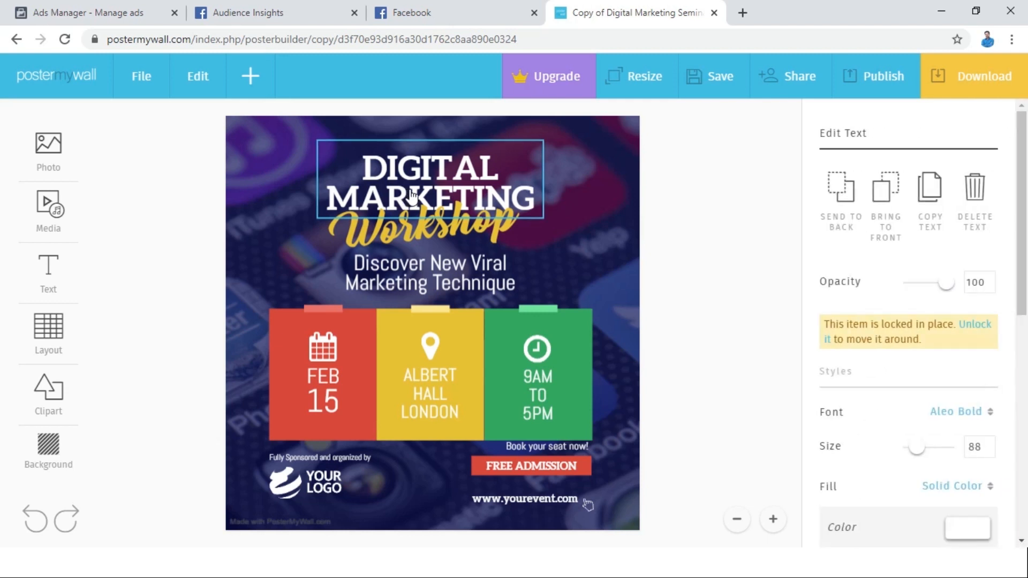
double_click(452, 190)
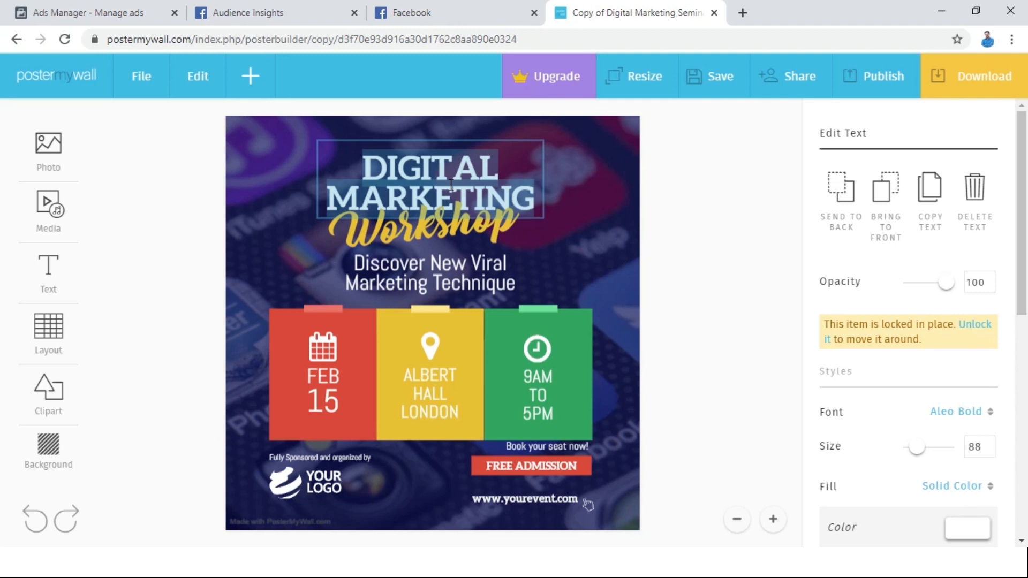
left_click(456, 181)
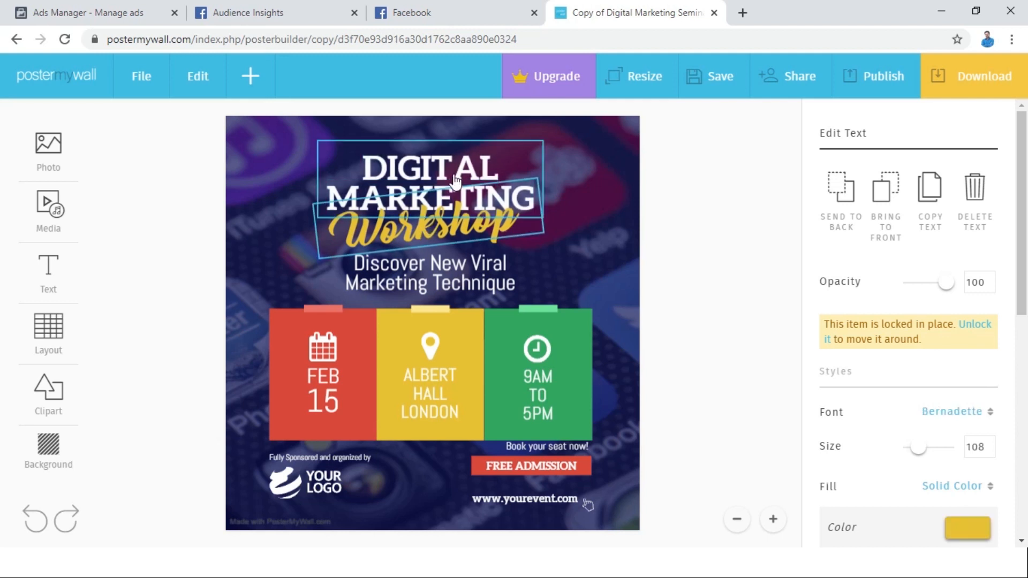
Replace "New Viral" with "Digital" in the subtitle so it reads "Discover Digital Marketing Technique".
left_click(435, 277)
double_click(434, 277)
key("Delete")
key("Delete")
key("Delete")
key("Delete")
key("Delete")
key("Delete")
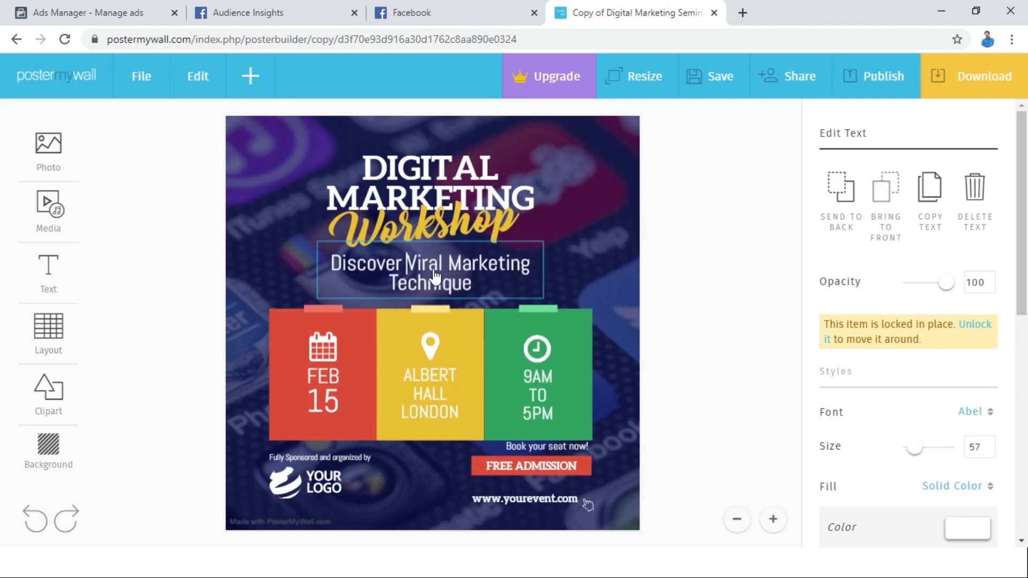
type("Digital")
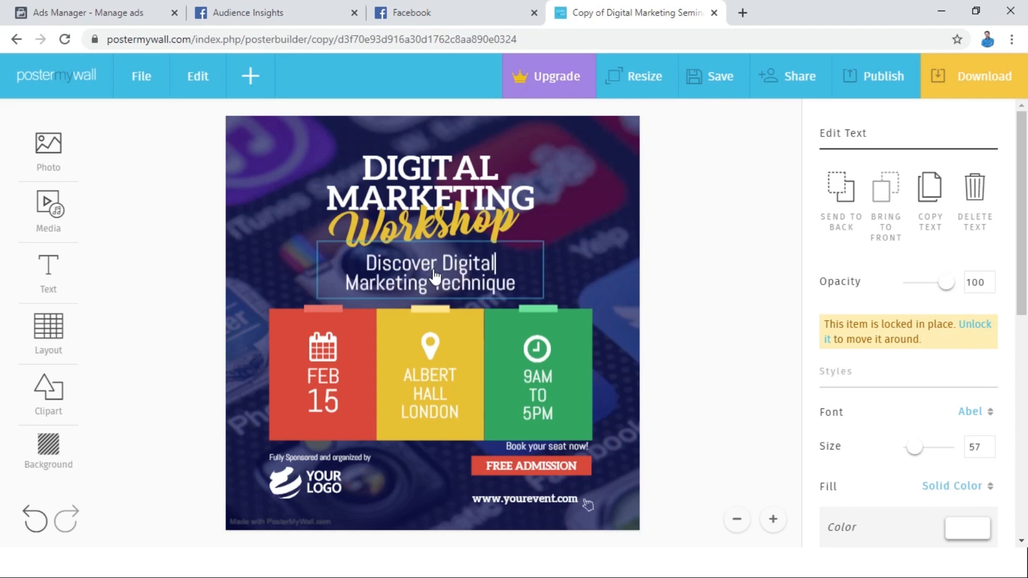
left_click(695, 236)
Change the date in the red box to April 25 and the venue in the yellow box to MIIM.
left_click(330, 387)
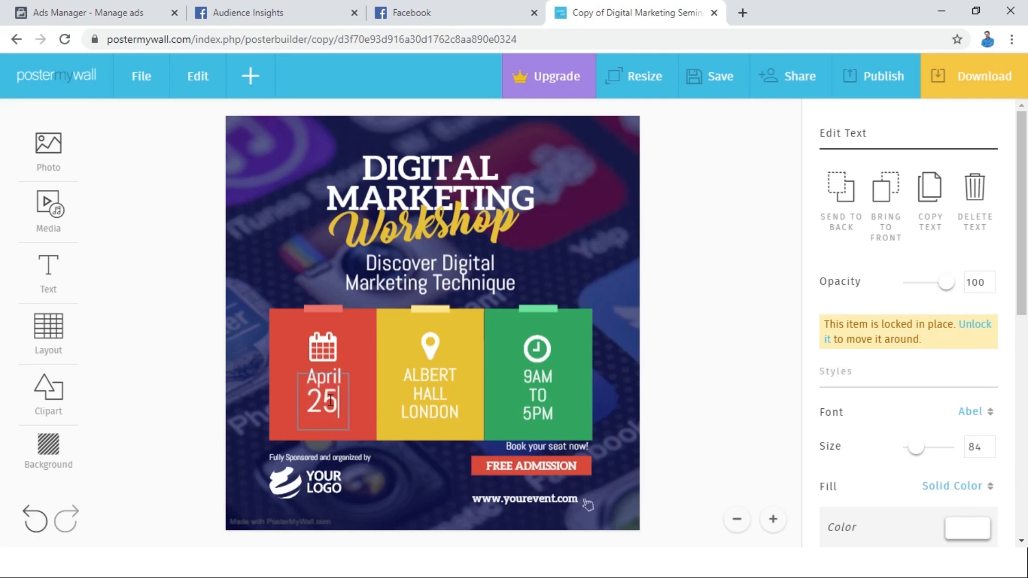
double_click(438, 379)
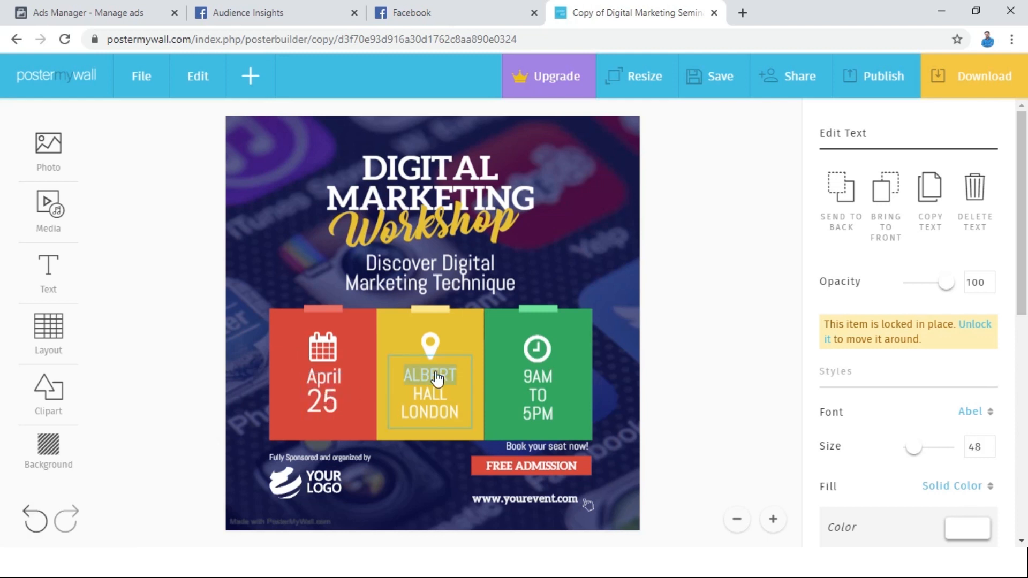
key("ctrl+a")
type("m")
key("BackSpace")
type("MUM")
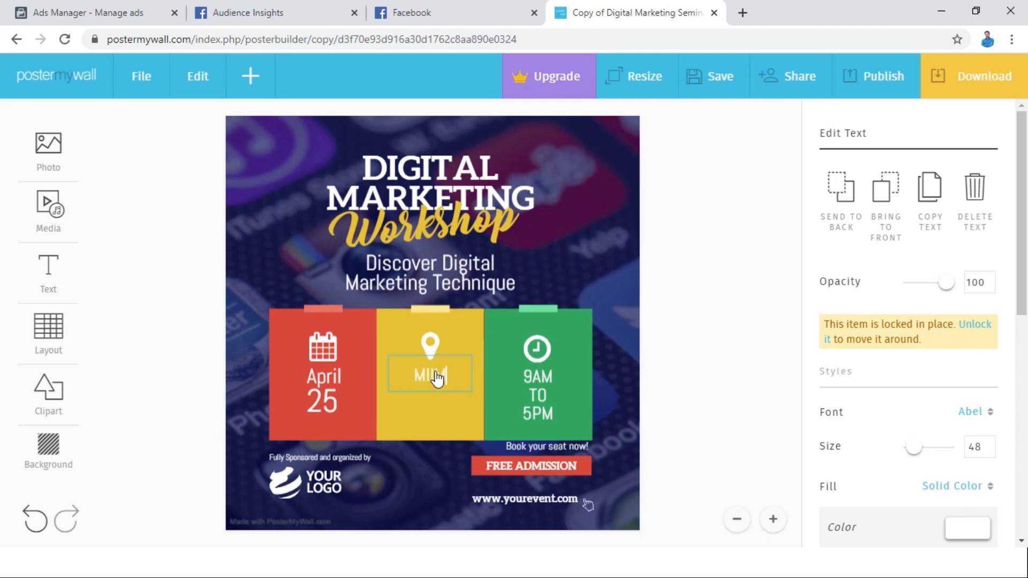
left_click(738, 379)
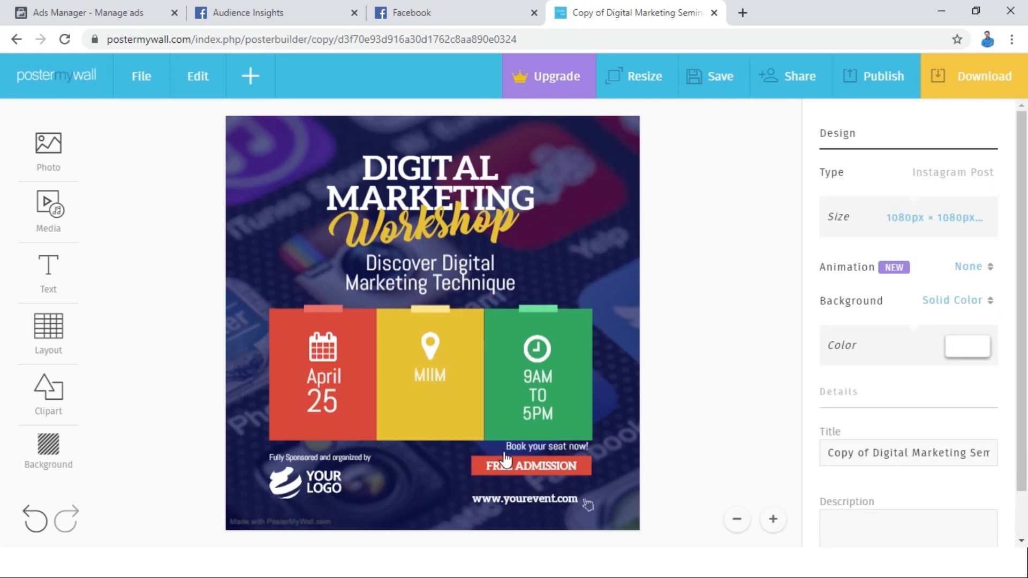
Upload the "logo" JPG file from the Desktop and replace the placeholder "Your Logo" image with it.
left_click(320, 489)
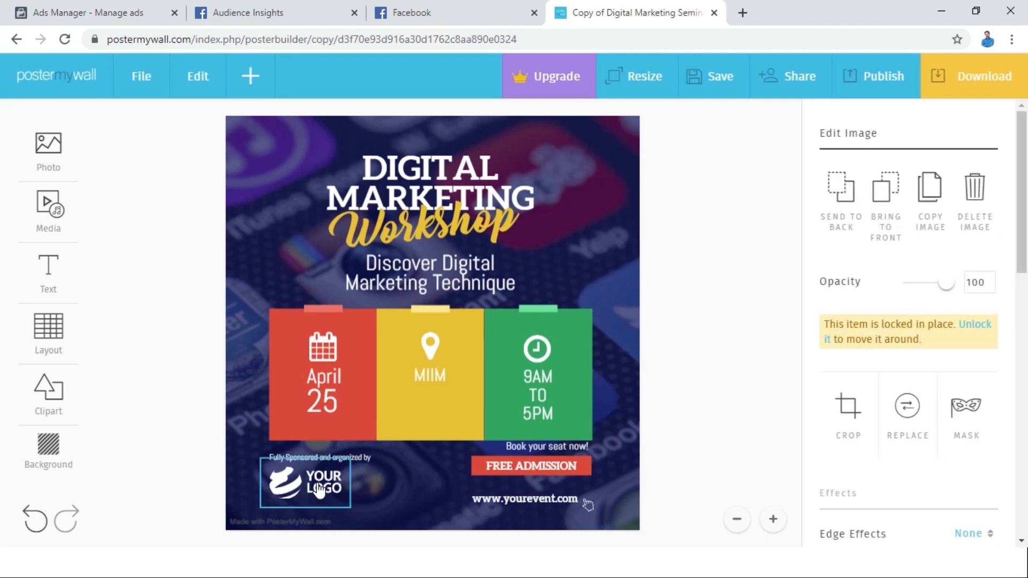
left_click(913, 413)
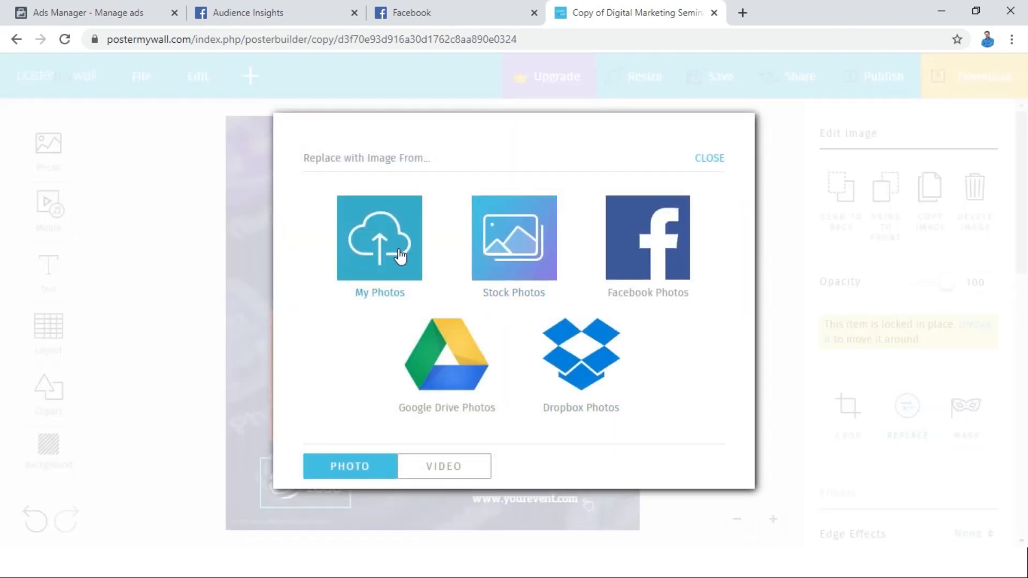
left_click(399, 256)
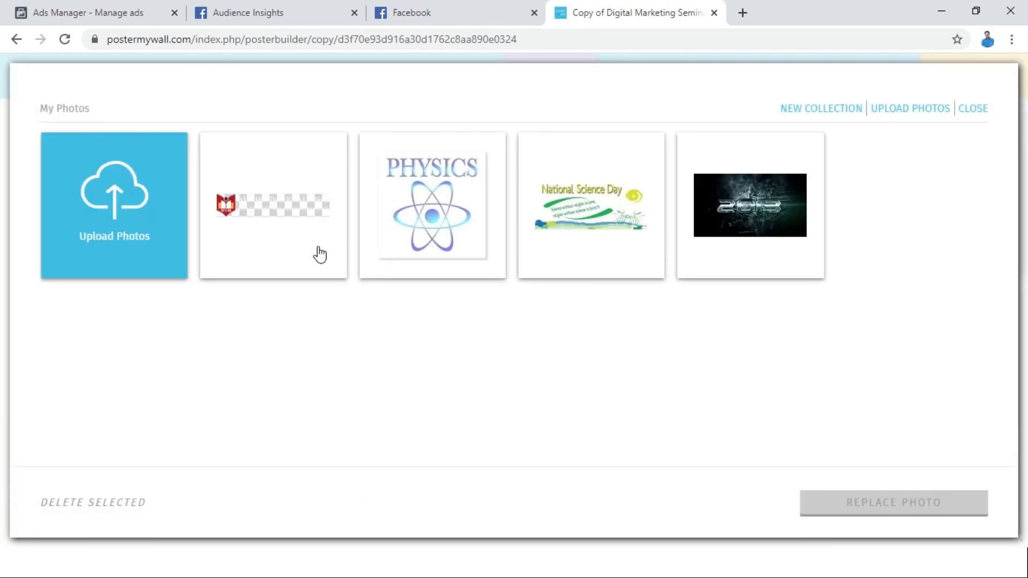
left_click(269, 235)
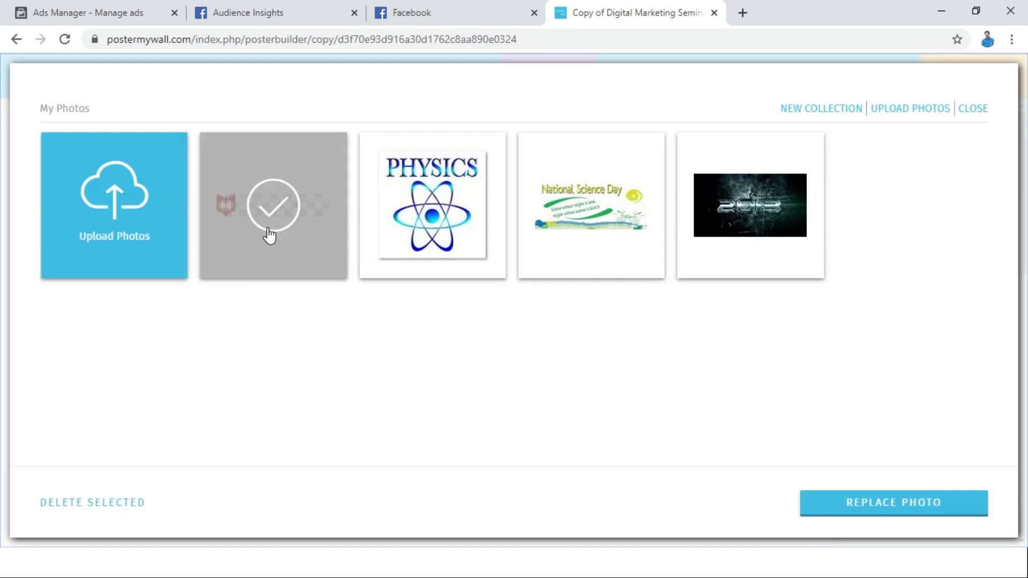
left_click(117, 190)
left_click_drag(725, 220, 741, 372)
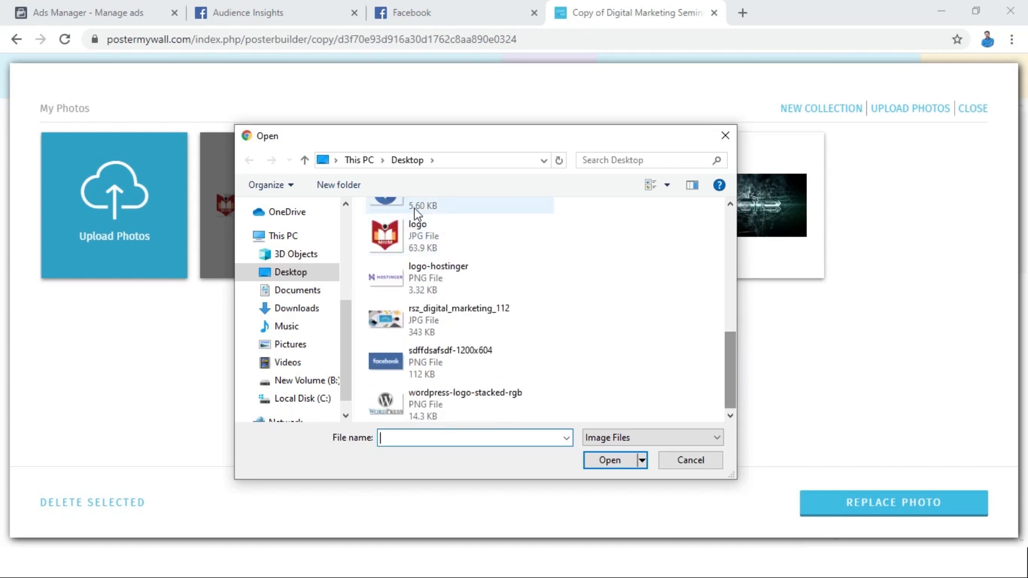
double_click(420, 236)
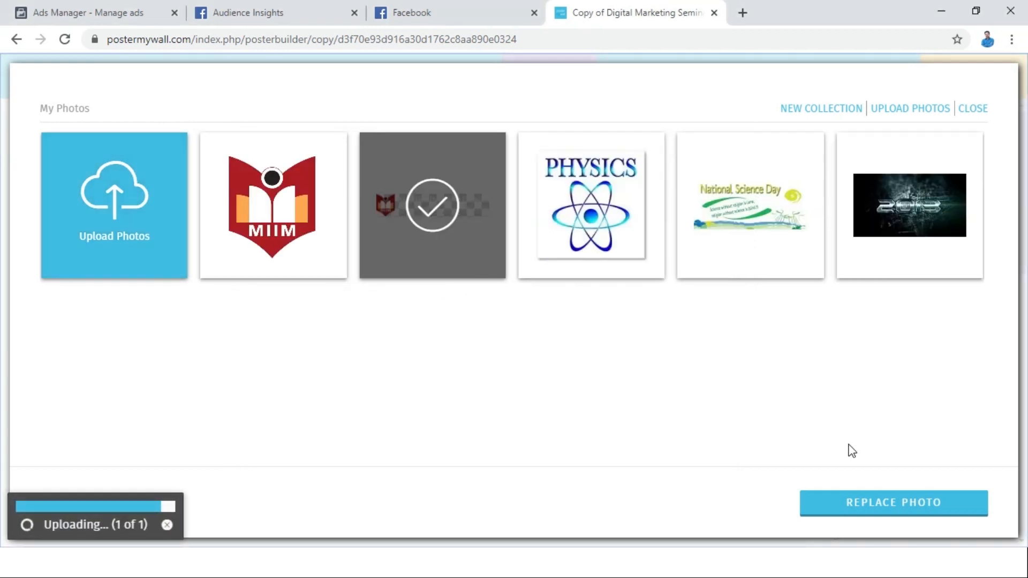
left_click(306, 266)
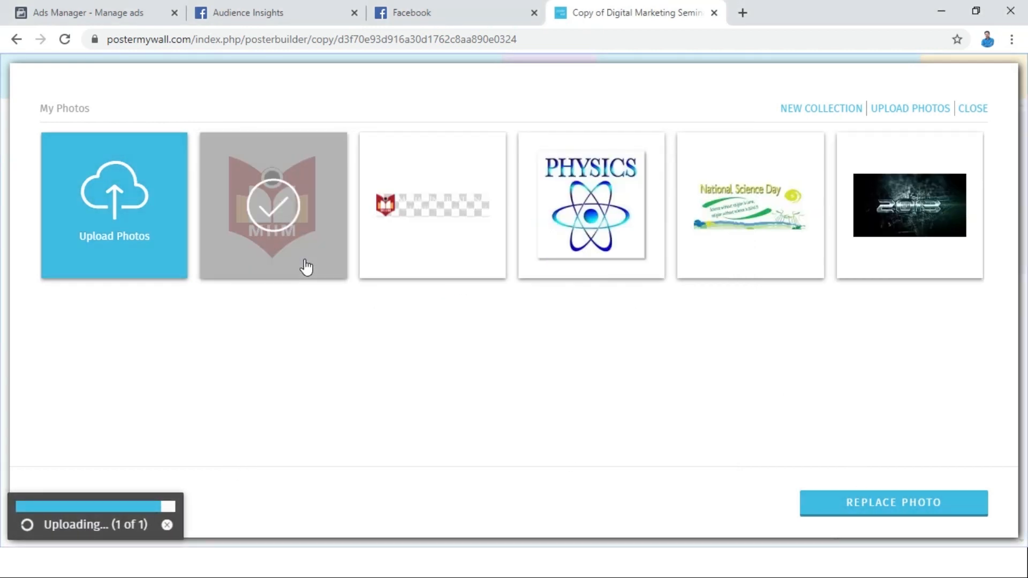
left_click(844, 496)
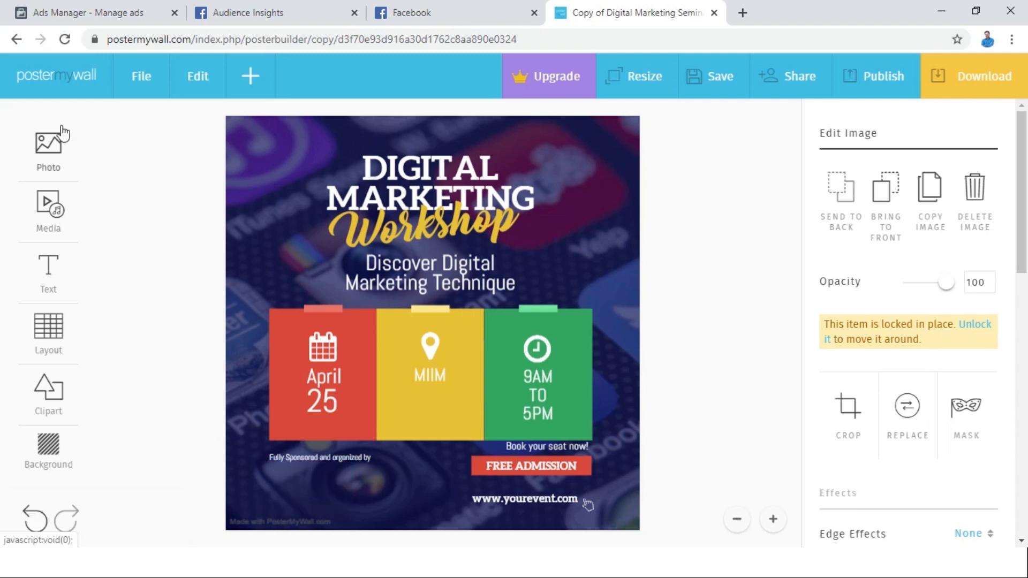
Add the uploaded MIIM logo from My Photos to the design as a new image.
left_click(59, 145)
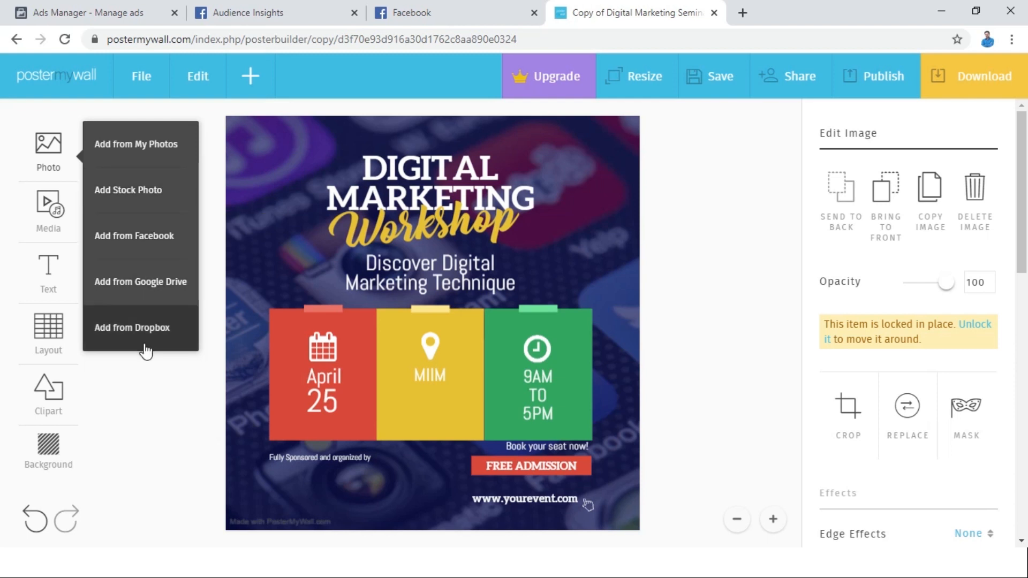
left_click(141, 158)
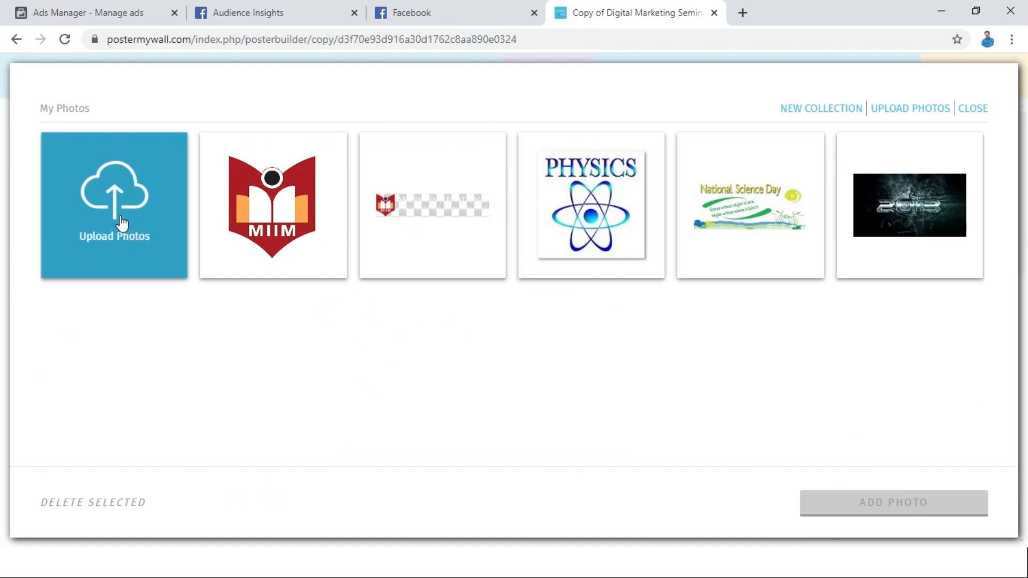
left_click(122, 222)
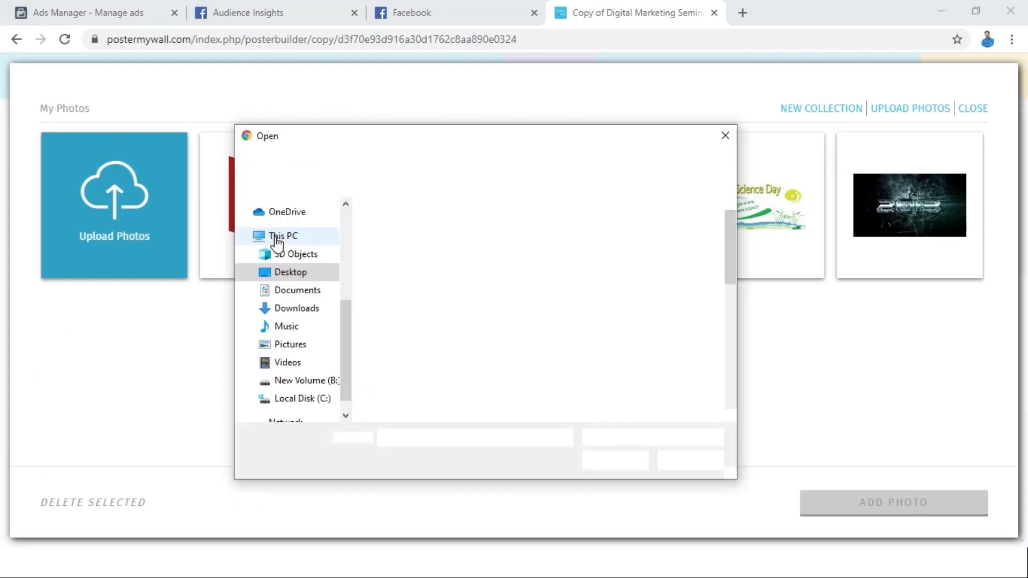
left_click(726, 137)
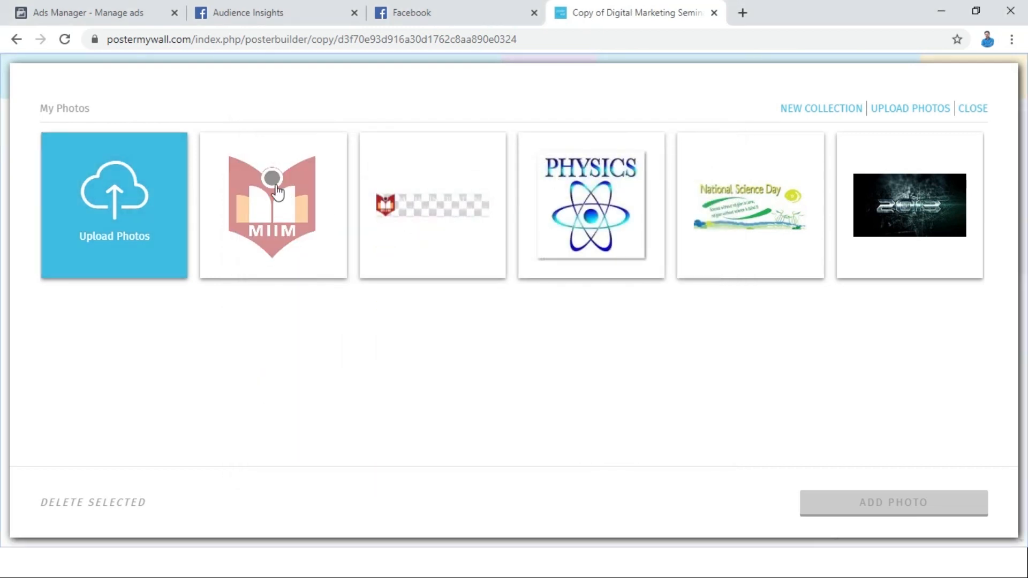
left_click(285, 248)
left_click(845, 503)
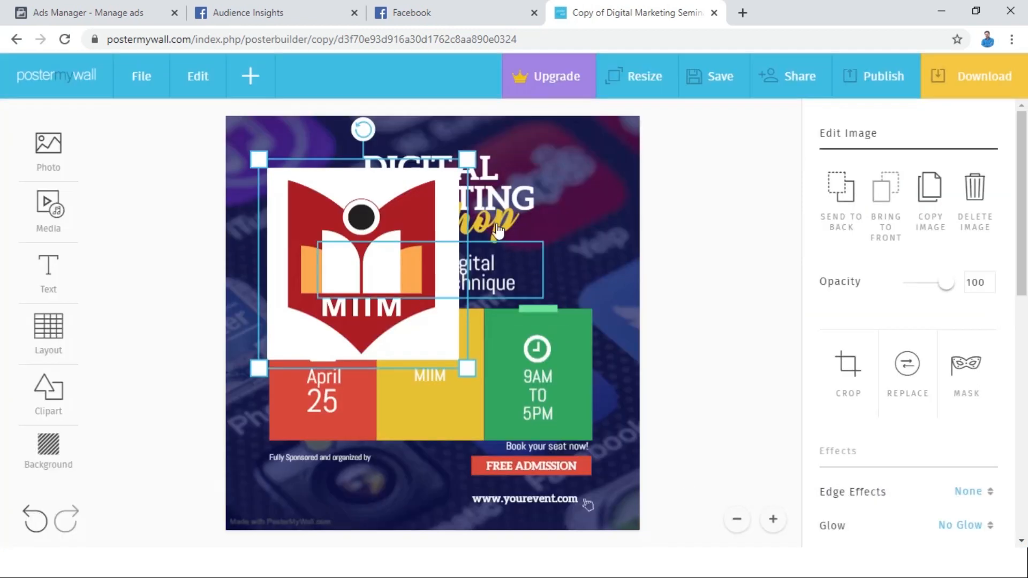
Shrink the MIIM logo and place it under the "Fully Sponsored and organized by" text.
left_click_drag(470, 159, 312, 303)
left_click_drag(289, 341, 309, 492)
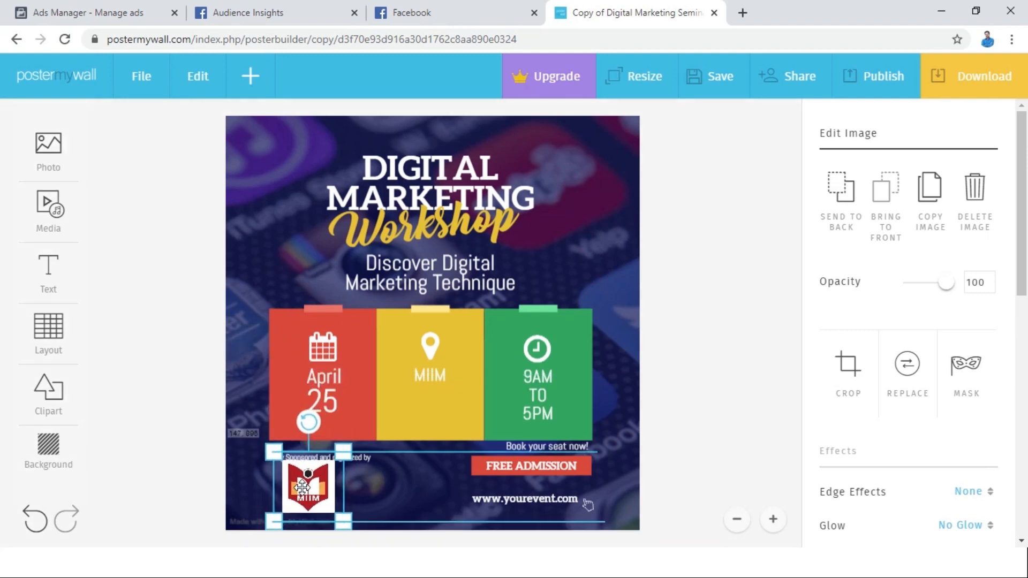
left_click_drag(347, 457, 307, 489)
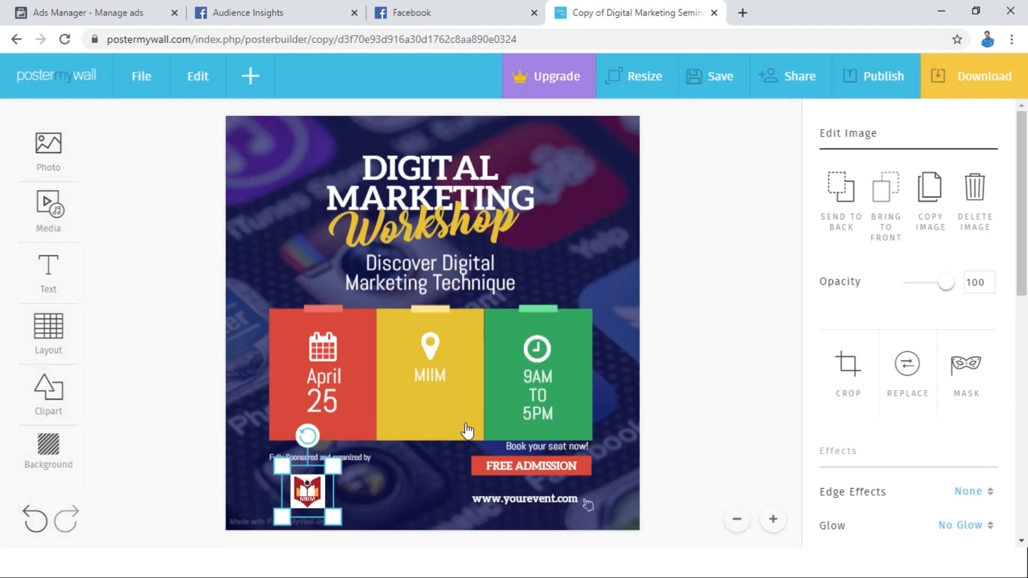
left_click(675, 413)
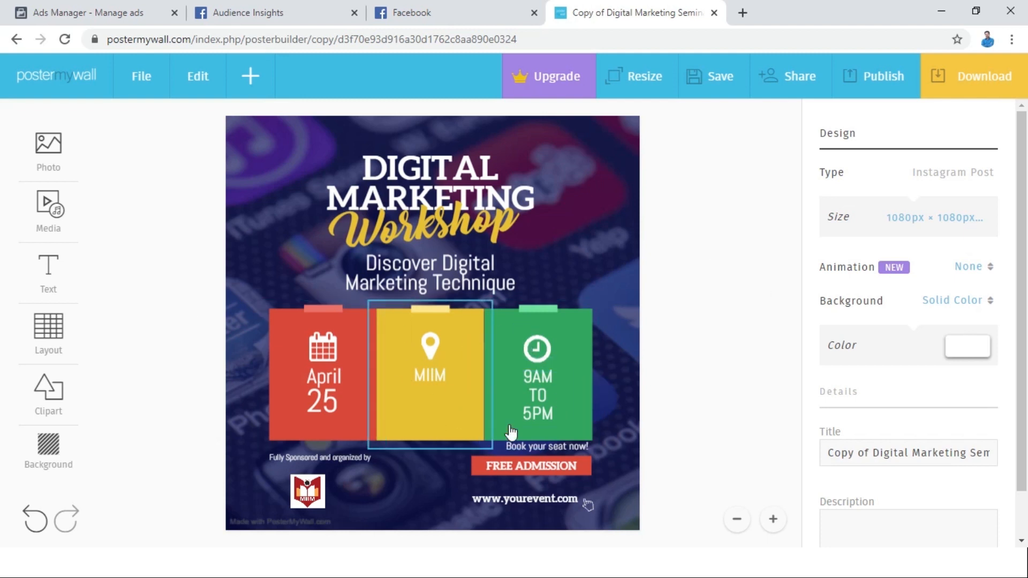
Replace the "yourevent" part of the website address below FREE ADMISSION with the organizer's own domain name.
left_click(532, 503)
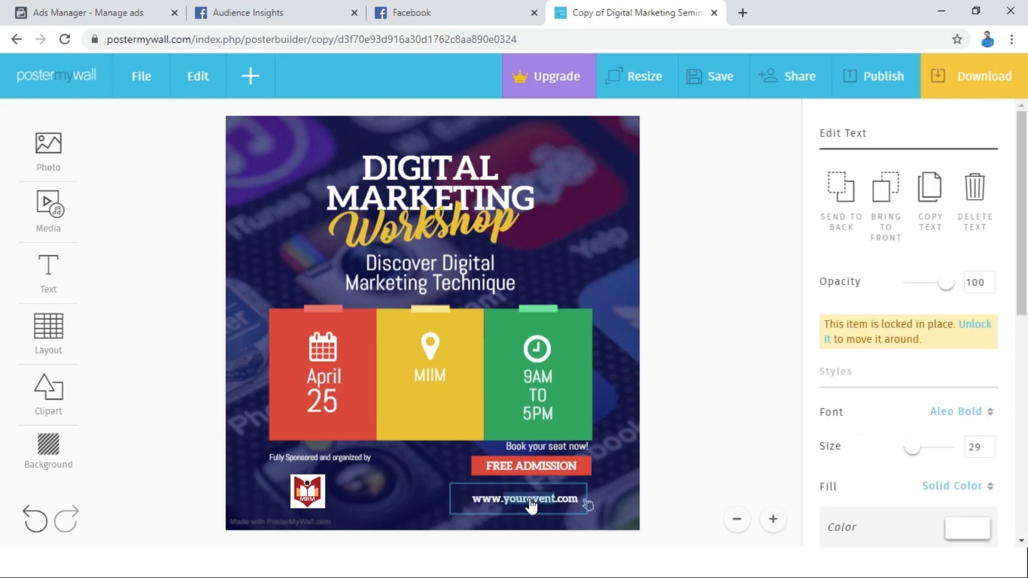
type("bibinx")
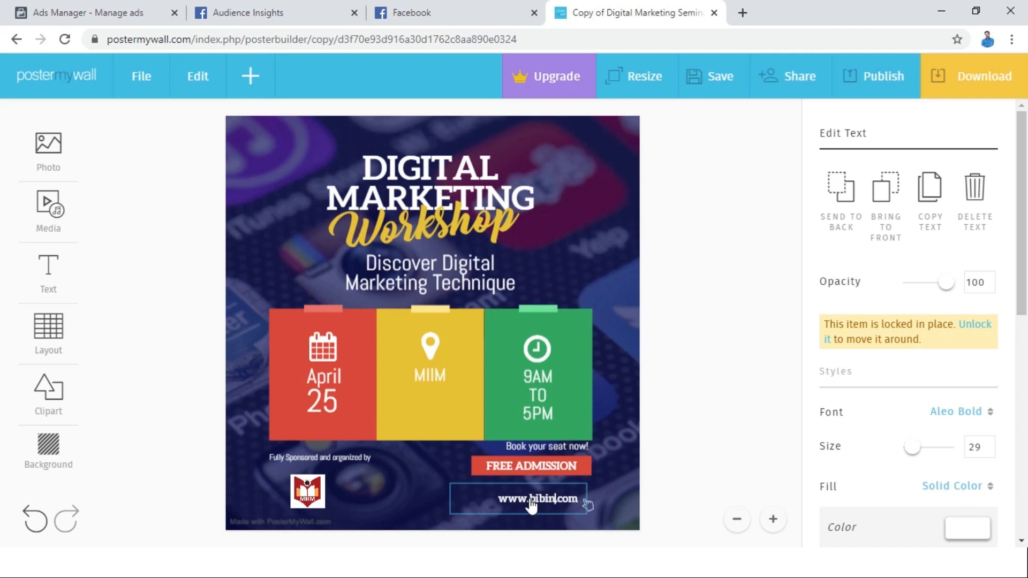
type("avier")
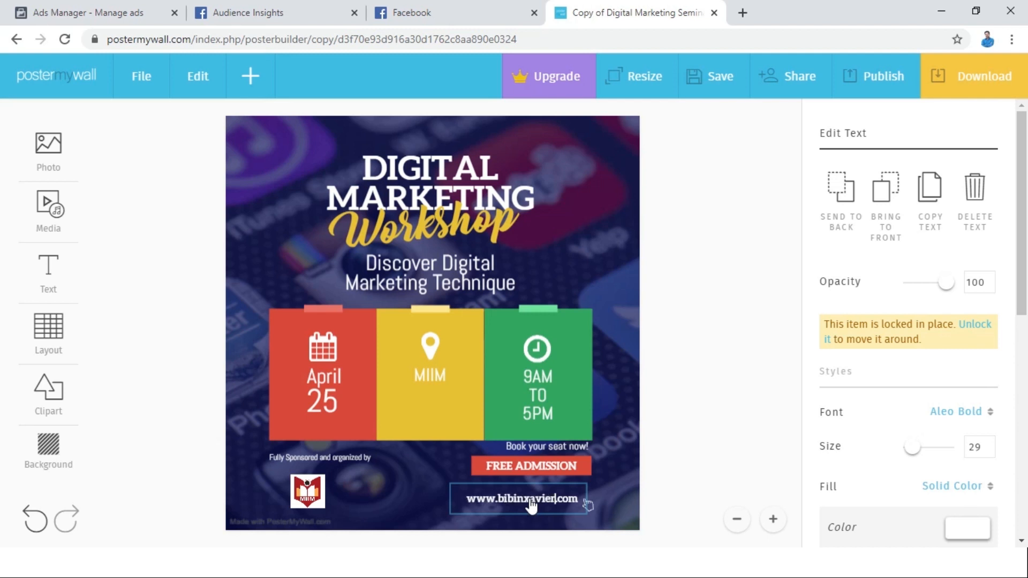
left_click(703, 354)
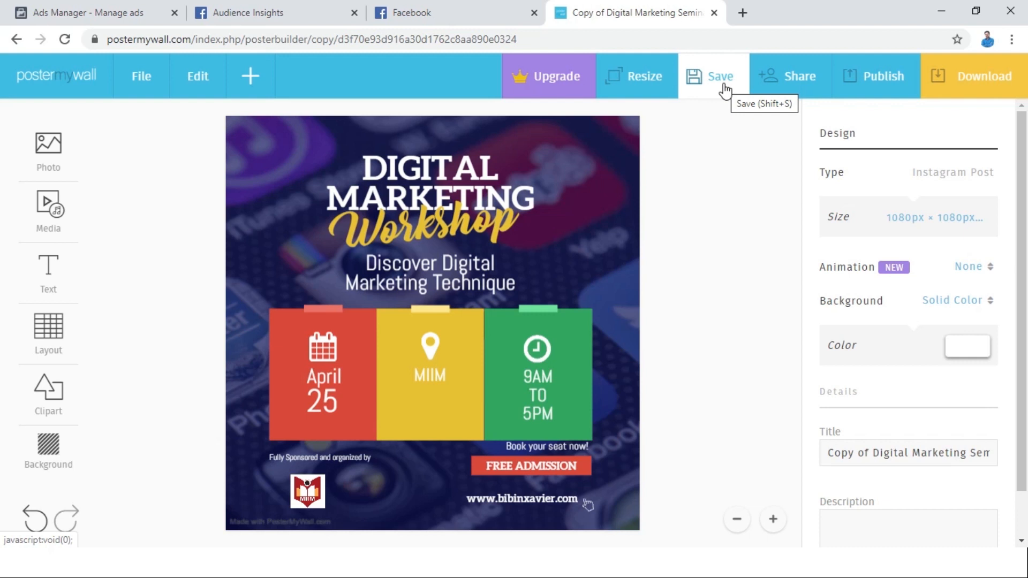
Download the design as the free Basic Image JPG, then close the downloaded picture's view and leave the poster editor.
left_click(951, 98)
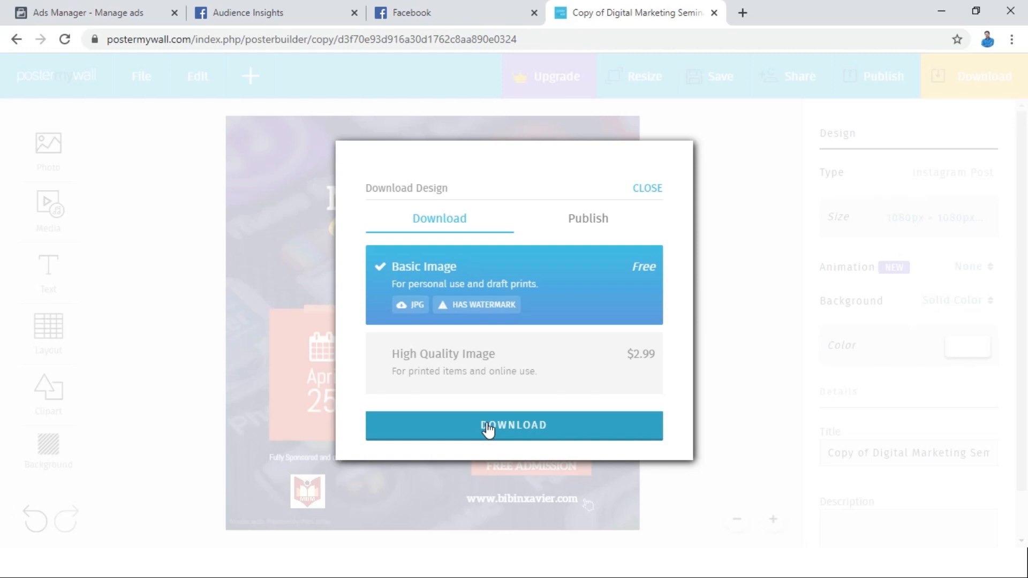
left_click(488, 429)
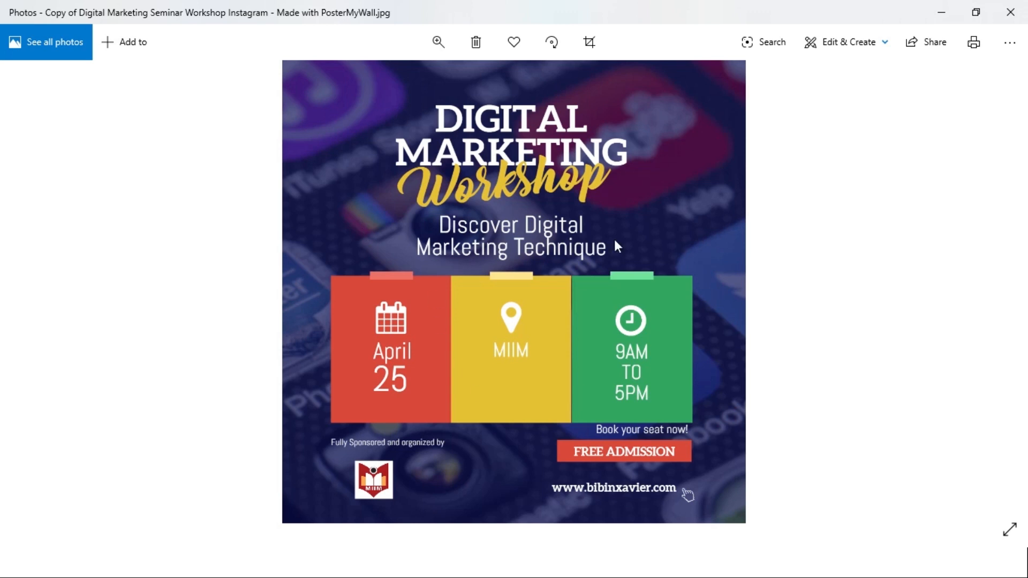
left_click(942, 12)
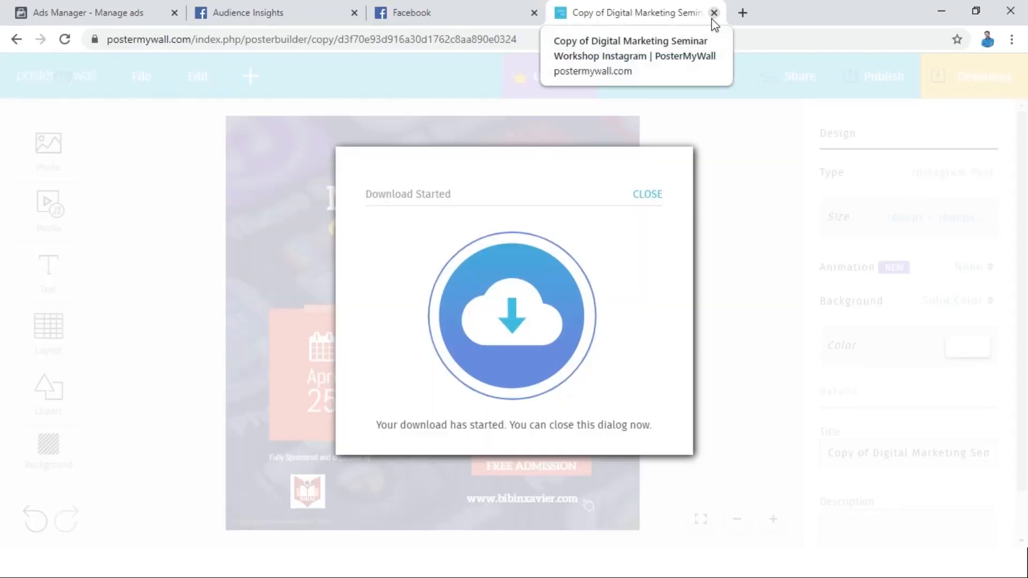
left_click(714, 13)
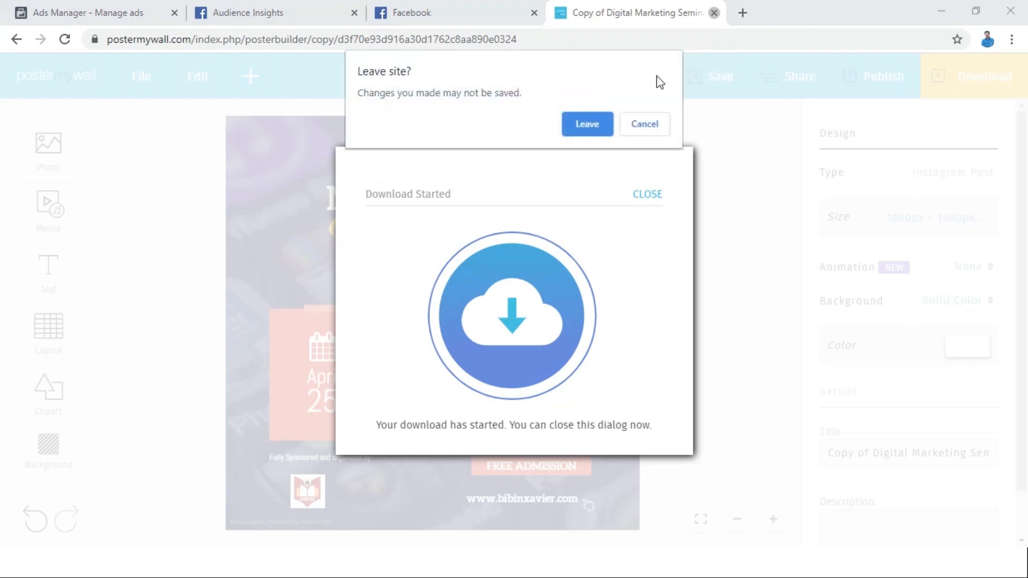
left_click(586, 124)
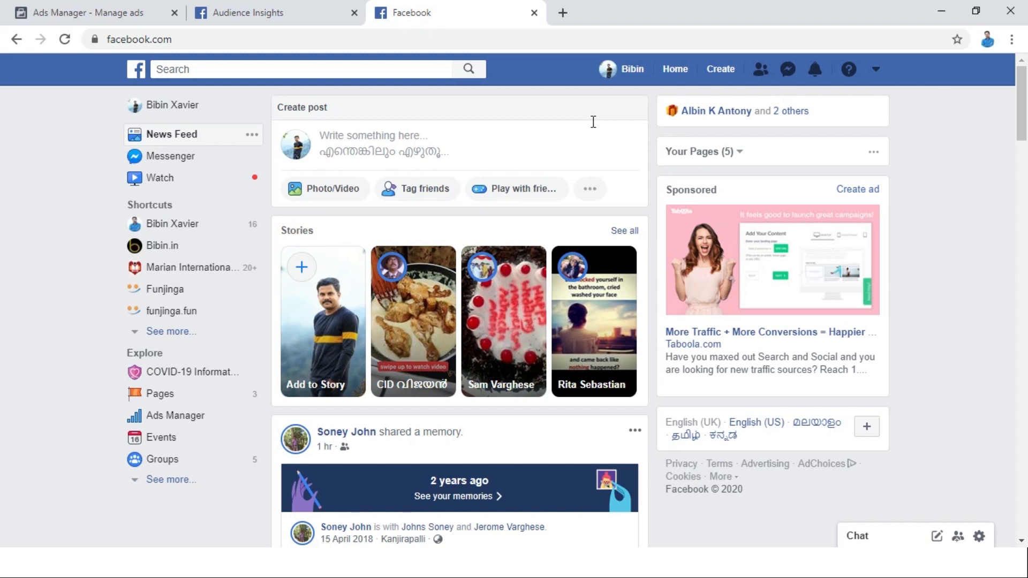
Go from the Facebook home page to ads management and open the Marian International Institute of Management, Kuttikanam ad account.
left_click(877, 71)
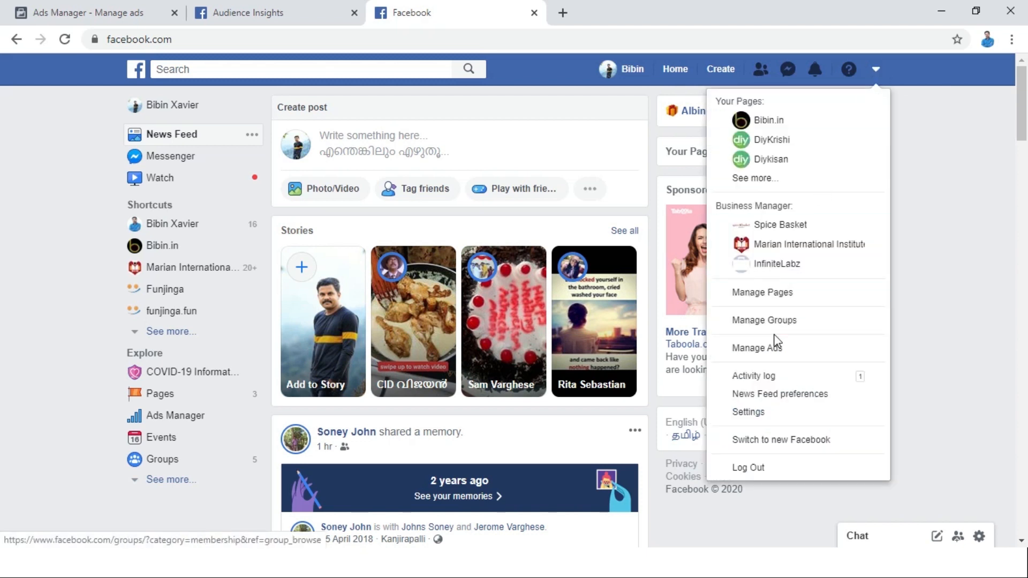
left_click(767, 351)
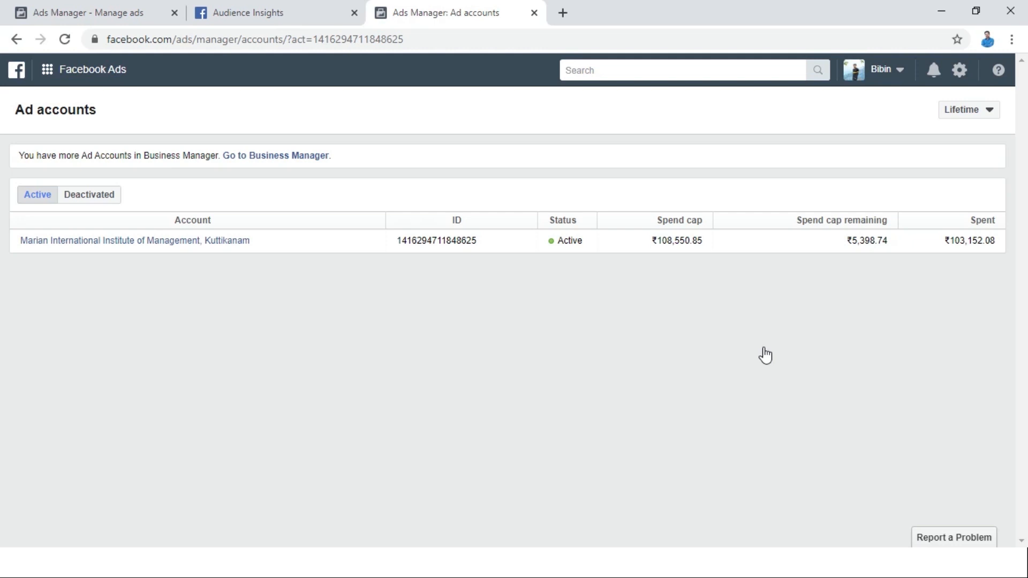
left_click(193, 241)
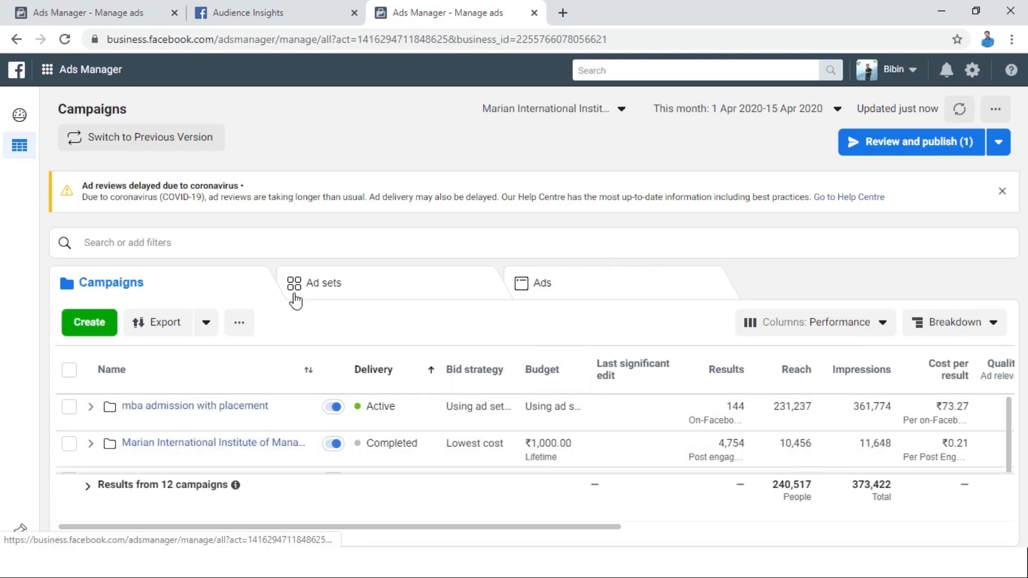
Start a new campaign in Guided Creation with Lead Generation as the marketing objective.
left_click(89, 324)
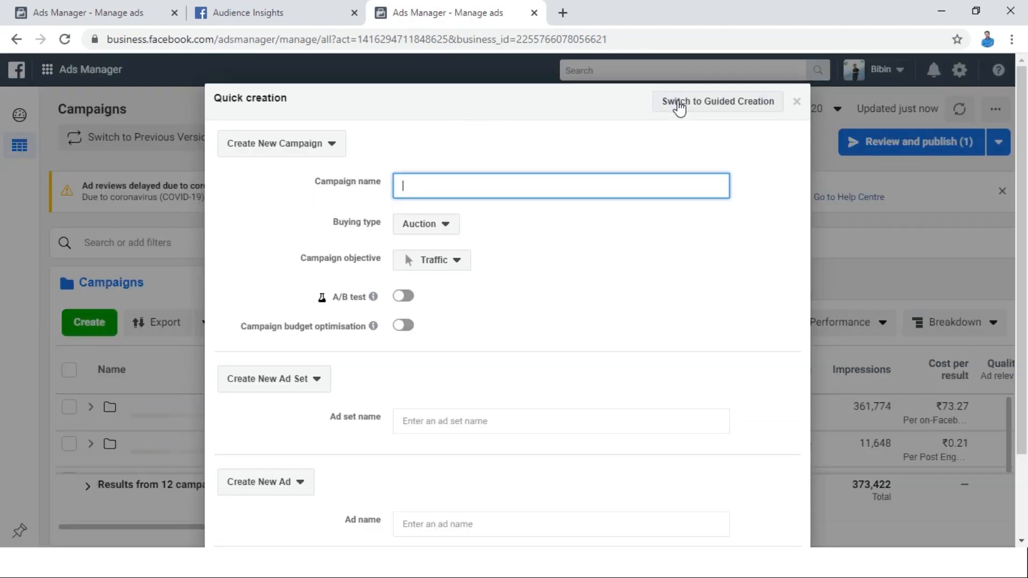
left_click(679, 107)
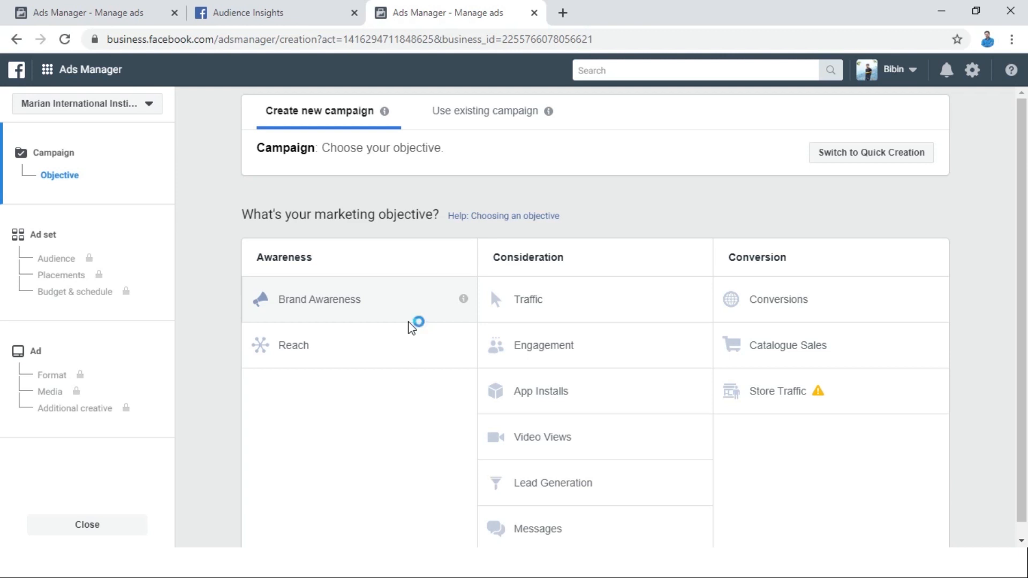
left_click(527, 488)
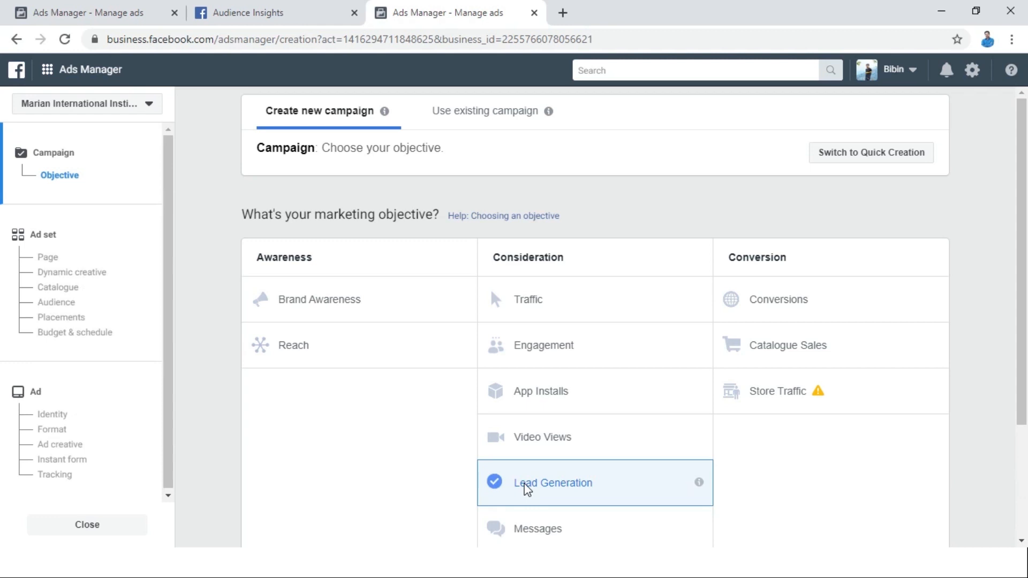
Name the campaign "digital marketing Workshop" and continue to the ad set settings.
left_click(503, 334)
key("ctrl+a")
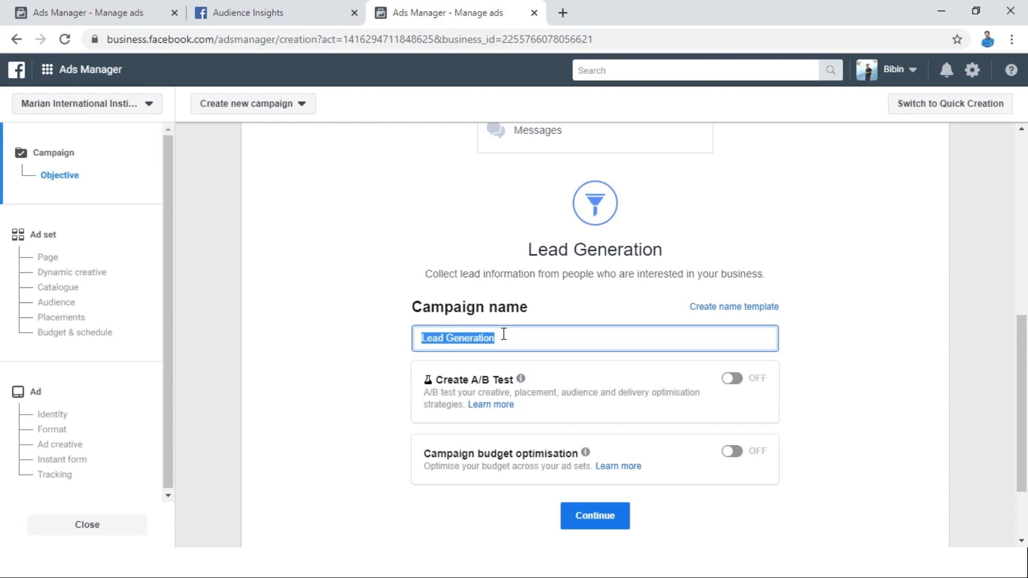
type("digital ")
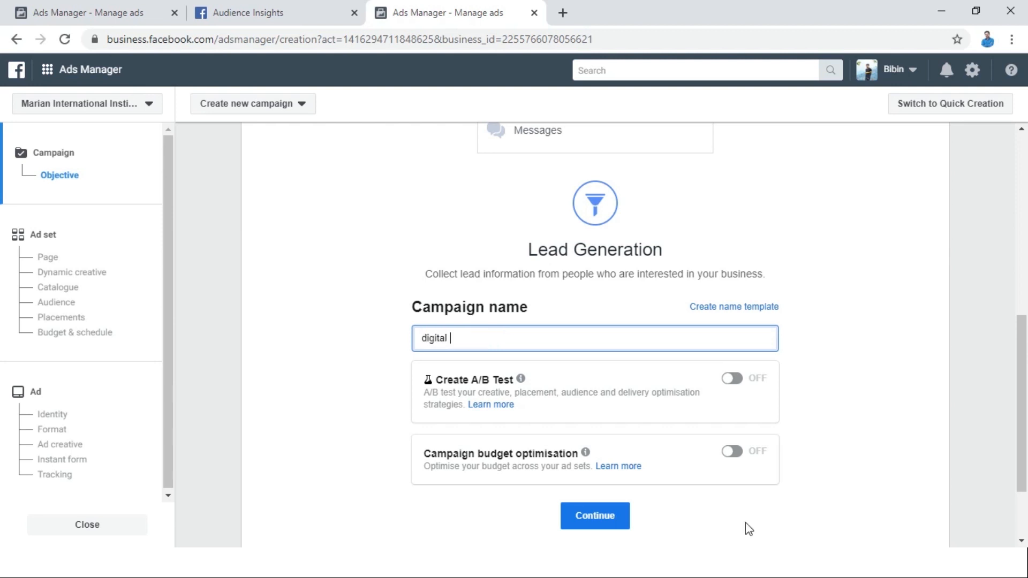
type("marketing Workshop")
left_click(607, 522)
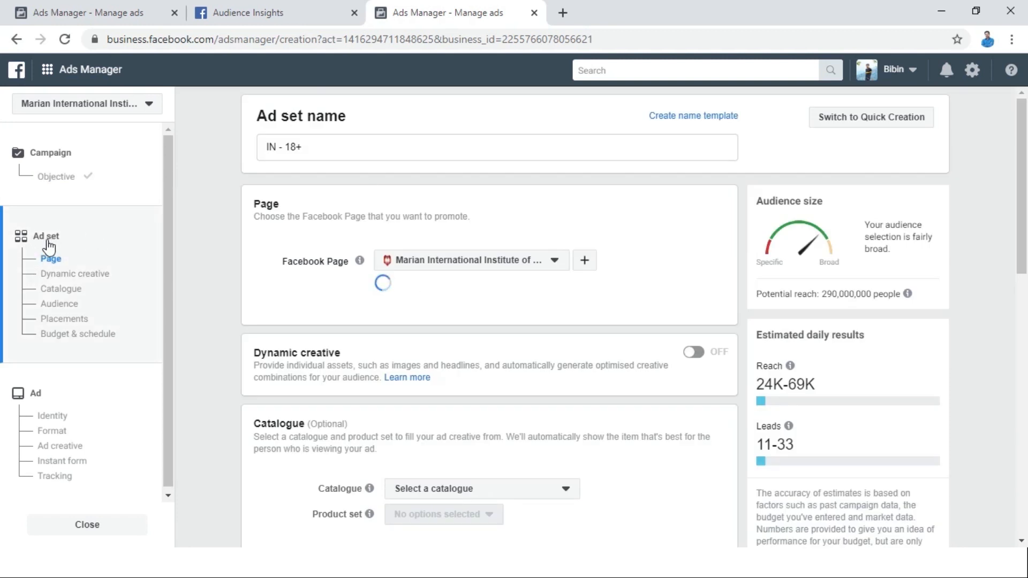
Rename the ad set as "Ad Set1".
left_click(353, 152)
triple_click(354, 150)
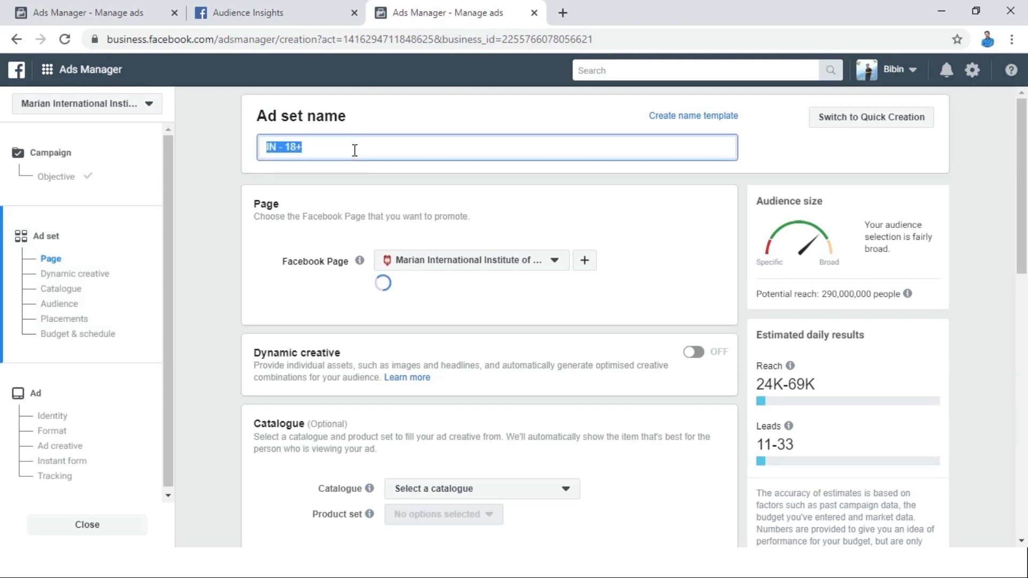
type("Ad Set1")
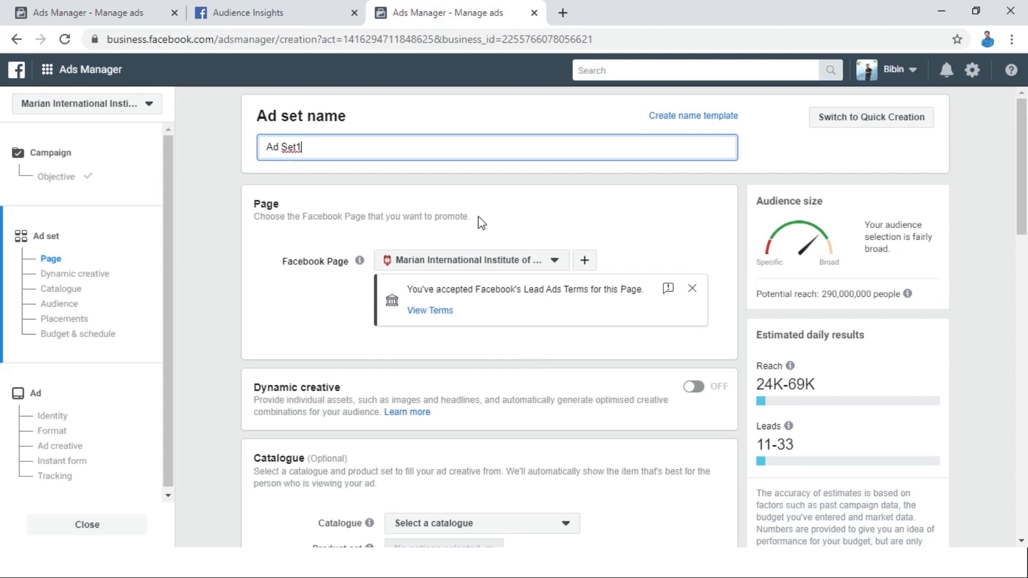
Review the Facebook Pages available for promotion and the ad set's catalogue and audience settings.
left_click(474, 260)
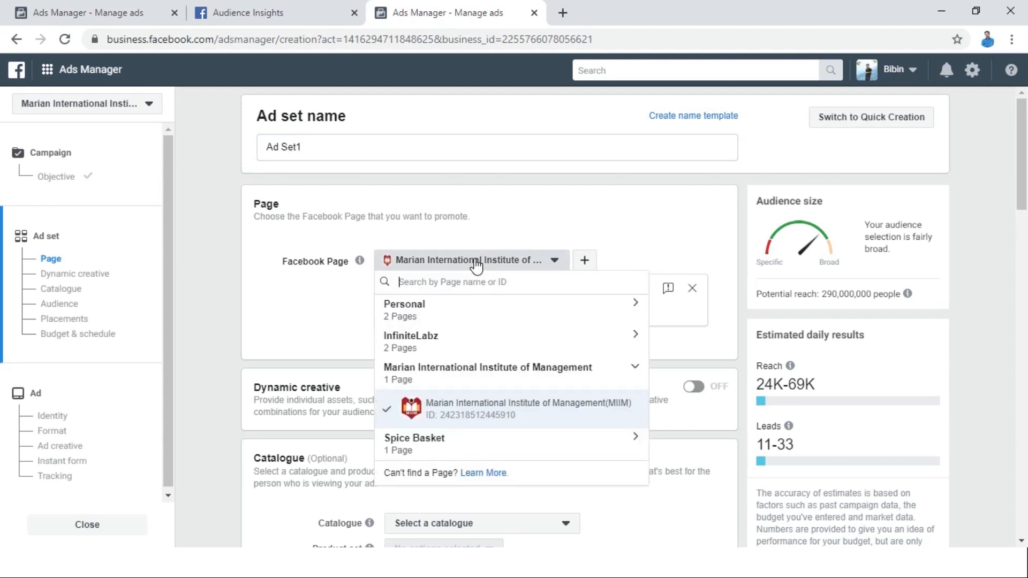
left_click(476, 262)
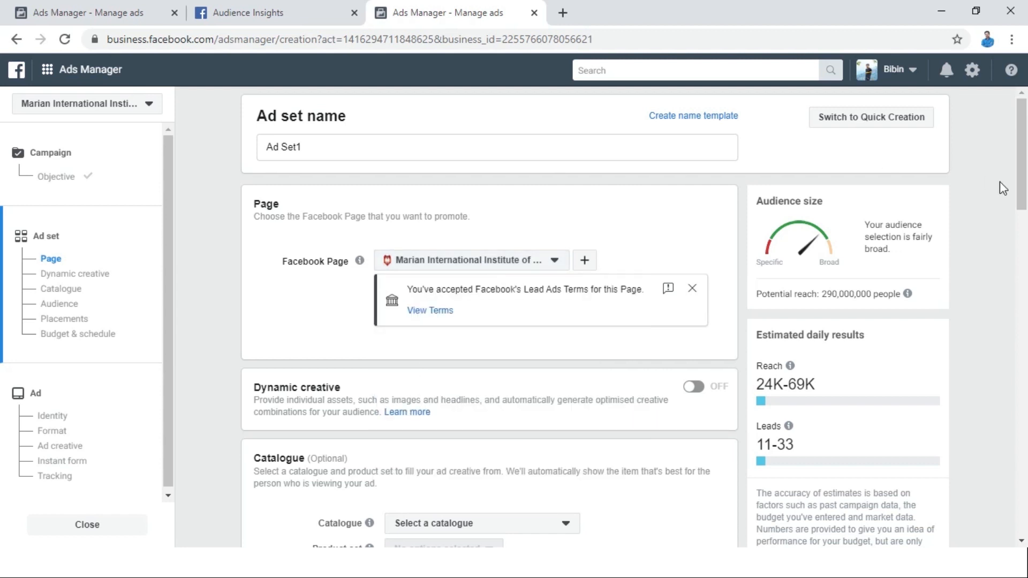
scroll(1026, 188, "down", 2)
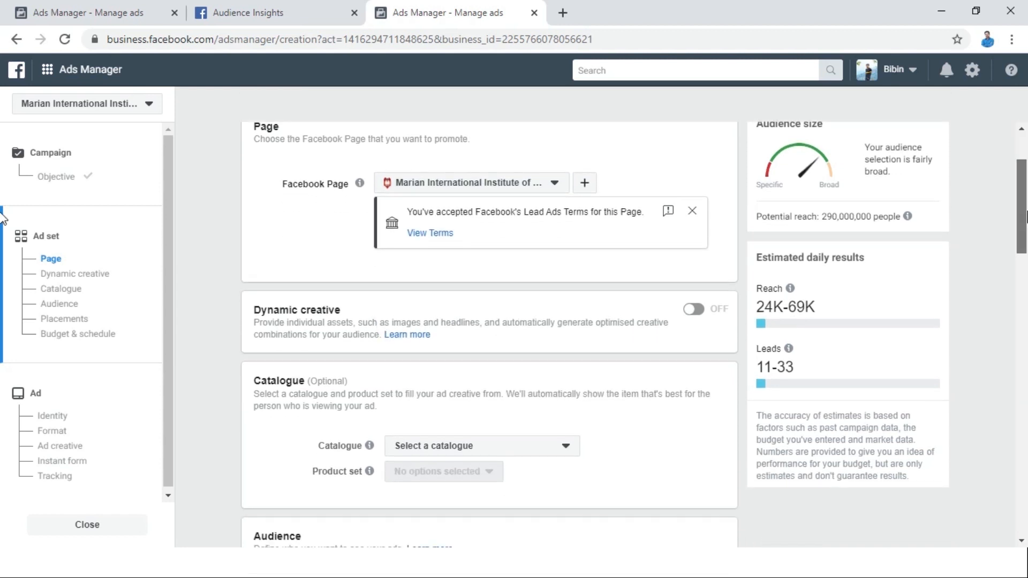
scroll(1026, 187, "up", 2)
scroll(989, 198, "down", 10)
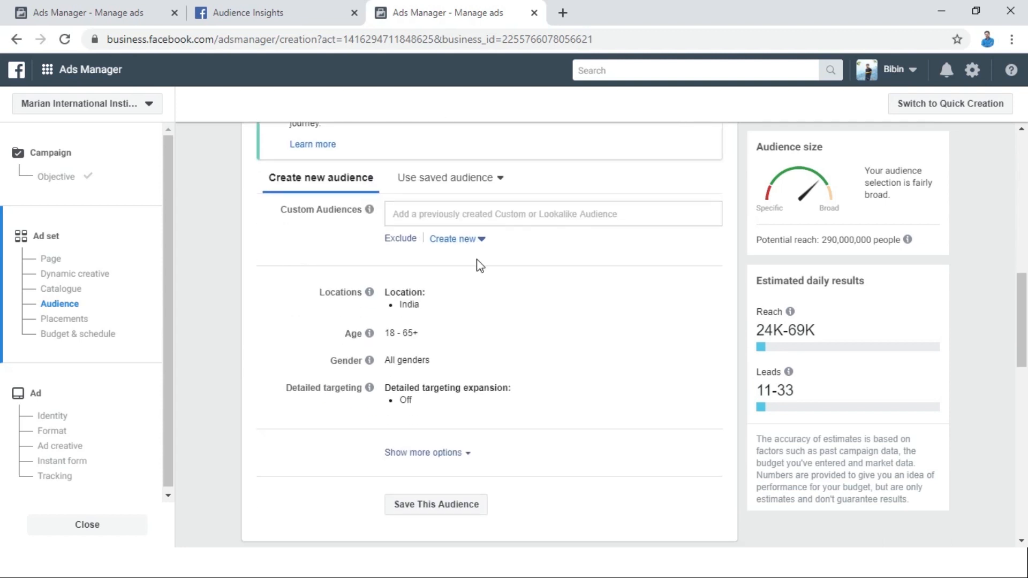
mouse_move(425, 311)
Find Audience Insights in the full list of business tools and open it in a new browser tab.
left_click(49, 71)
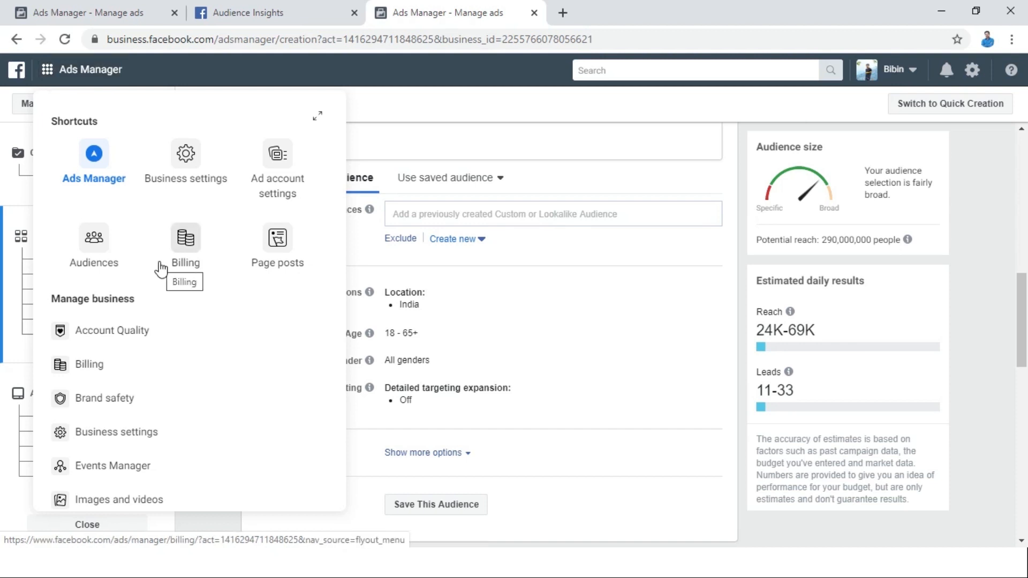
left_click(316, 119)
left_click_drag(1021, 134, 1024, 345)
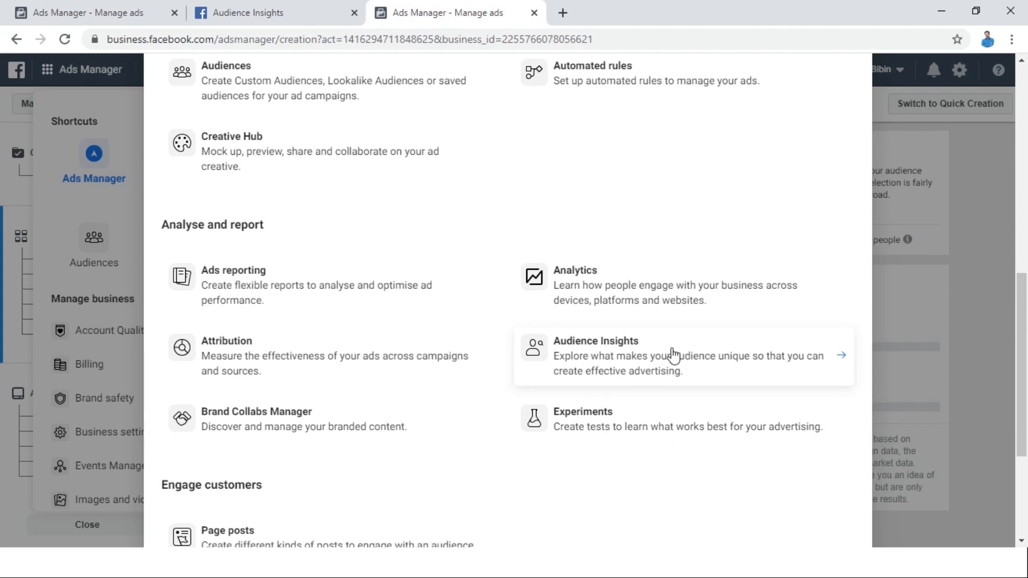
right_click(622, 348)
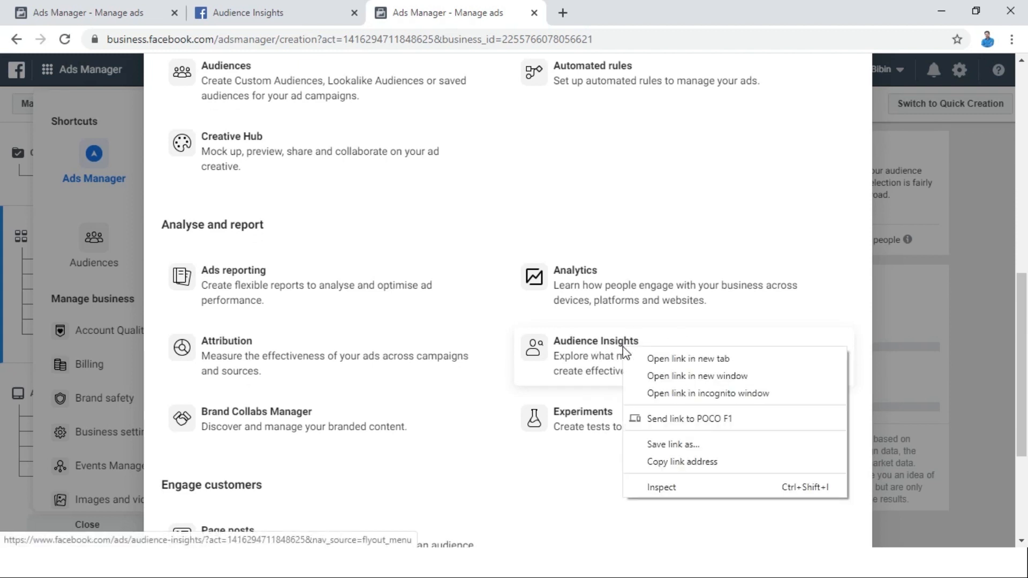
left_click(646, 358)
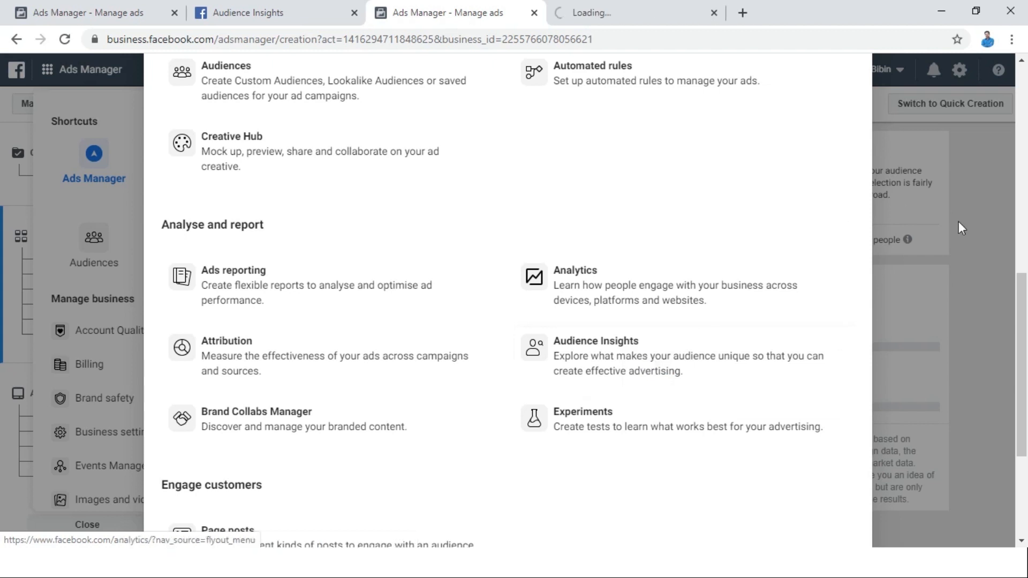
Close the tools overview, switch to the new Audience Insights tab and choose Everyone on Facebook as the starting audience.
left_click_drag(1023, 299, 1023, 61)
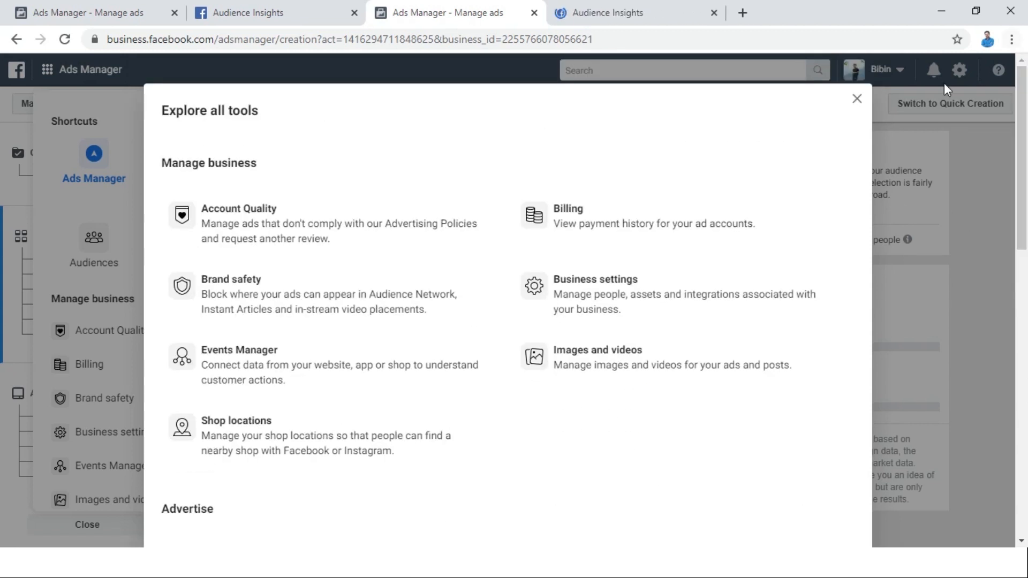
left_click(858, 103)
left_click(643, 2)
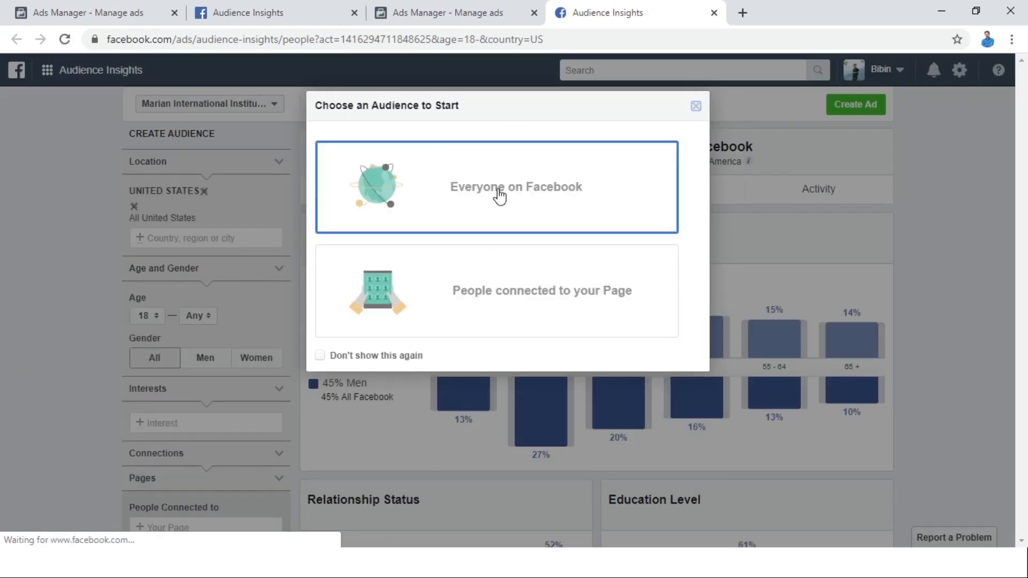
left_click(497, 194)
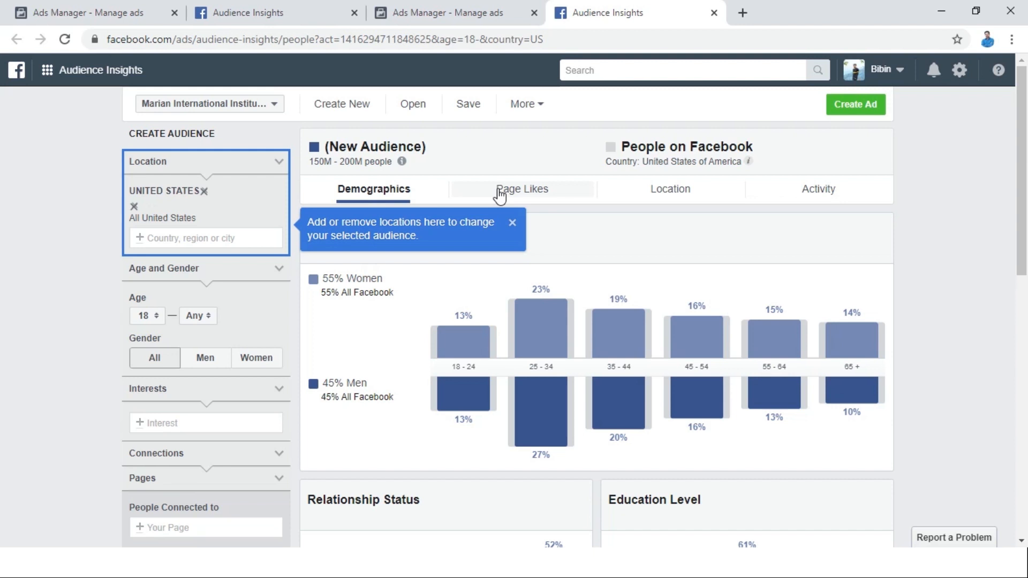
Examine the United States audience's demographics, including age and gender, relationship status, education level and job titles.
scroll(3, 185, "down", 3)
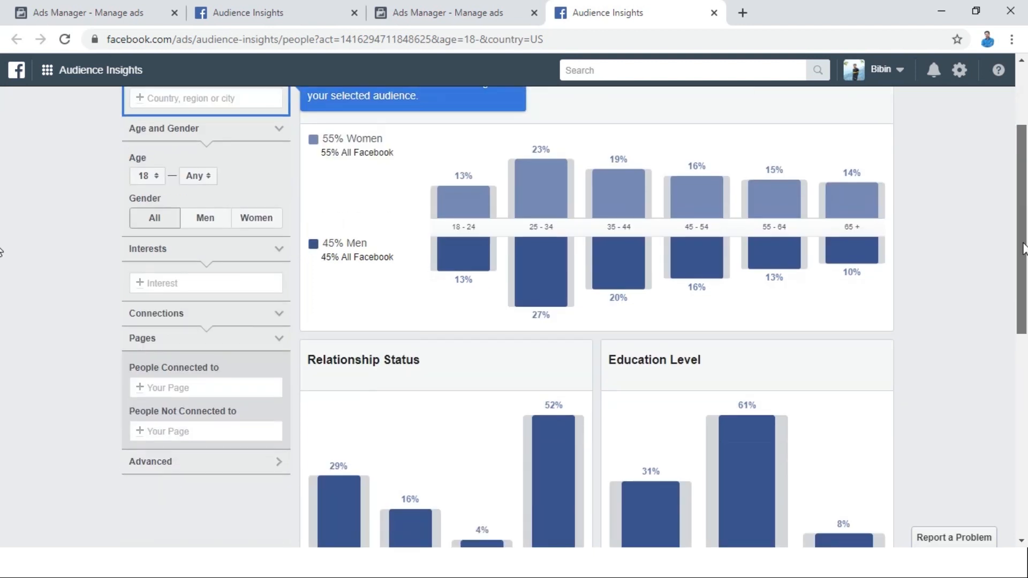
scroll(2, 255, "up", 3)
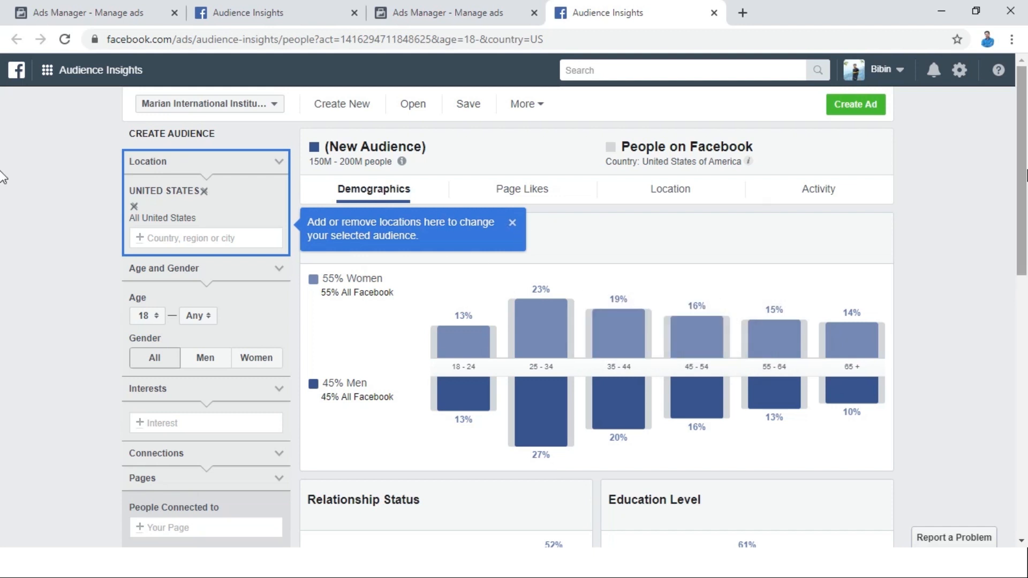
scroll(2, 177, "down", 7)
scroll(988, 380, "down", 2)
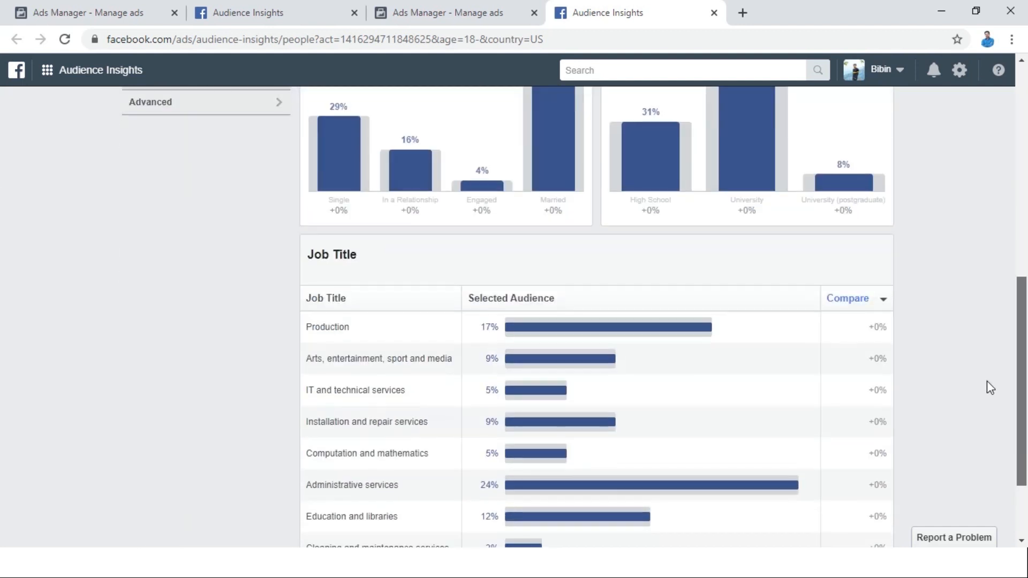
scroll(994, 264, "up", 6)
scroll(1002, 223, "up", 1)
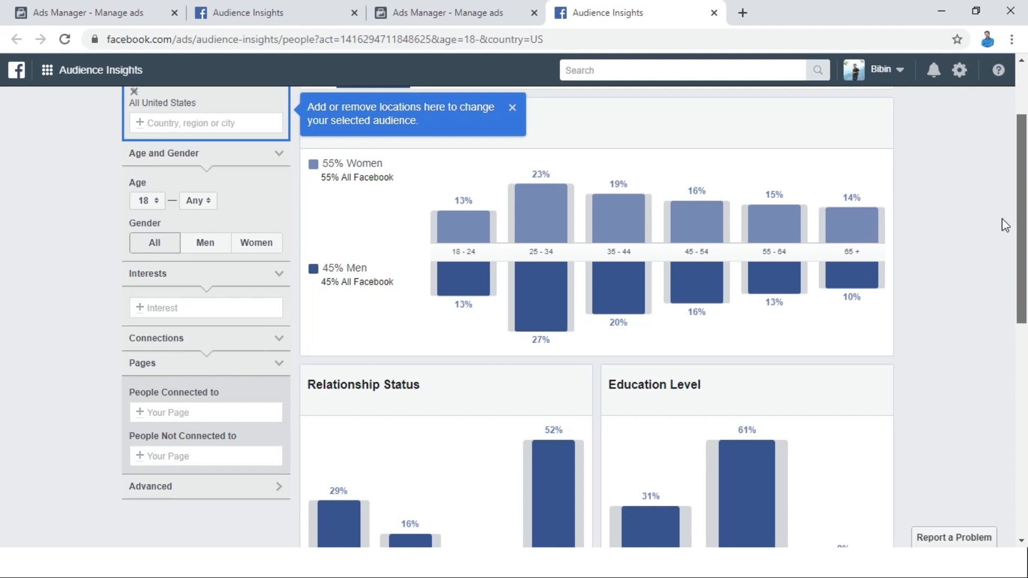
Replace the United States with Kerala, India as the audience's location.
scroll(1005, 225, "up", 3)
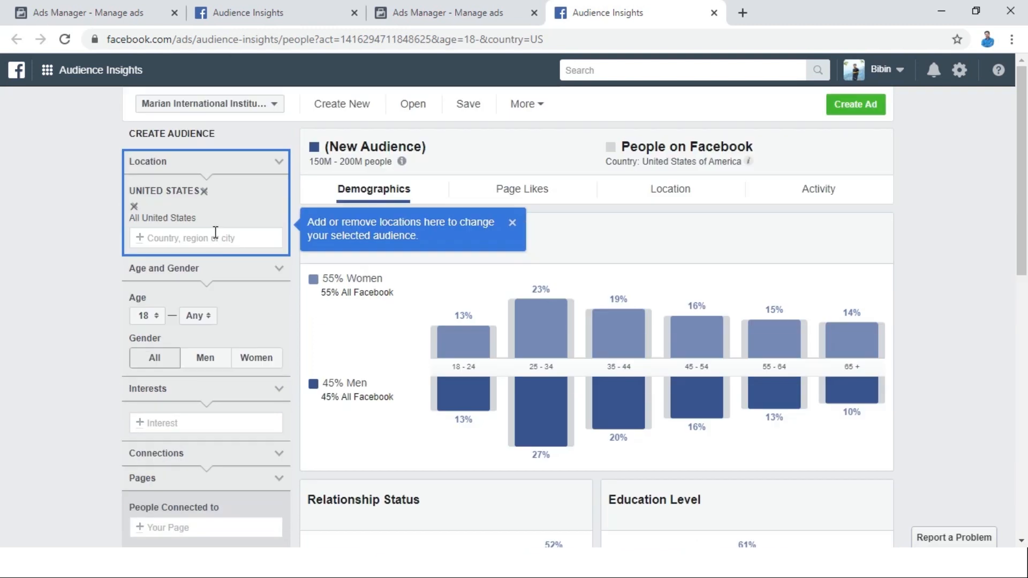
left_click(135, 207)
type("kerala")
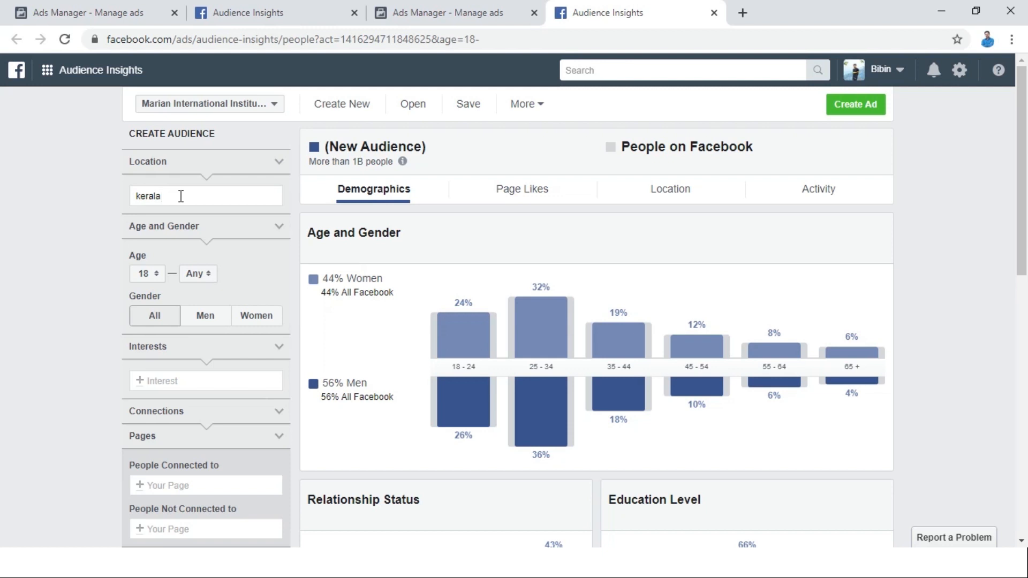
left_click(173, 221)
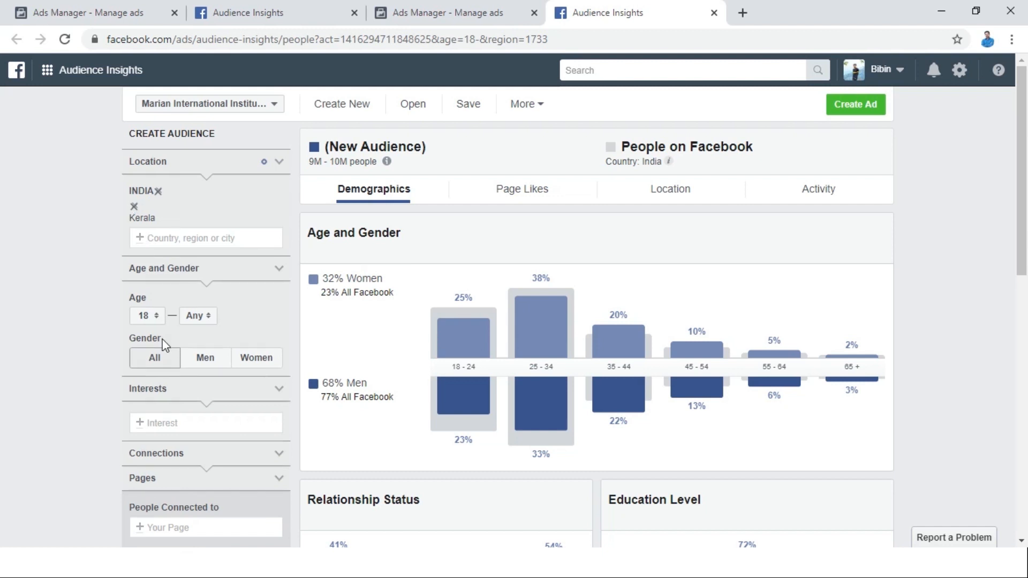
Set the audience's age range to 21–60.
left_click(145, 317)
left_click(146, 375)
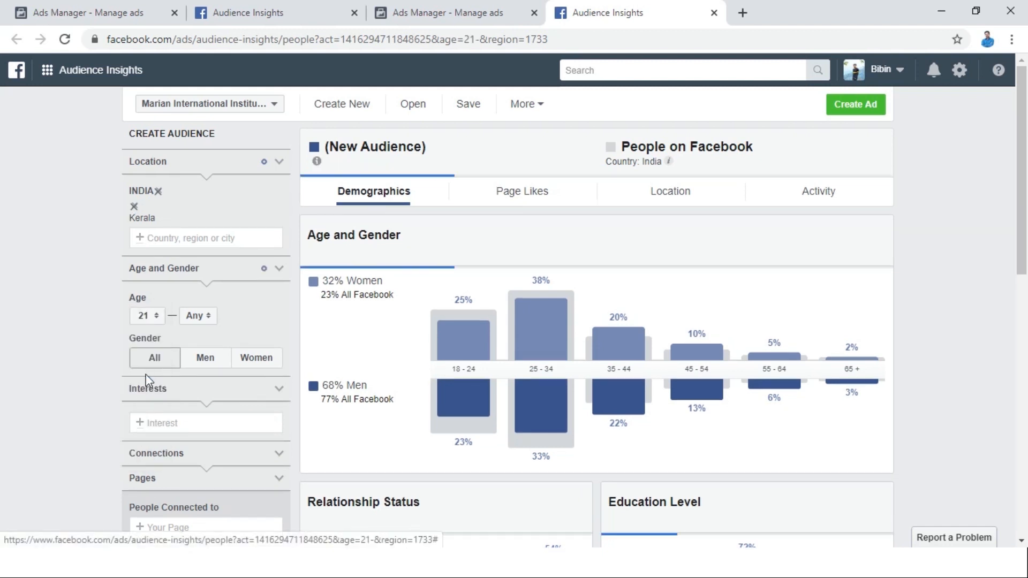
left_click(192, 317)
scroll(205, 382, "down", 10)
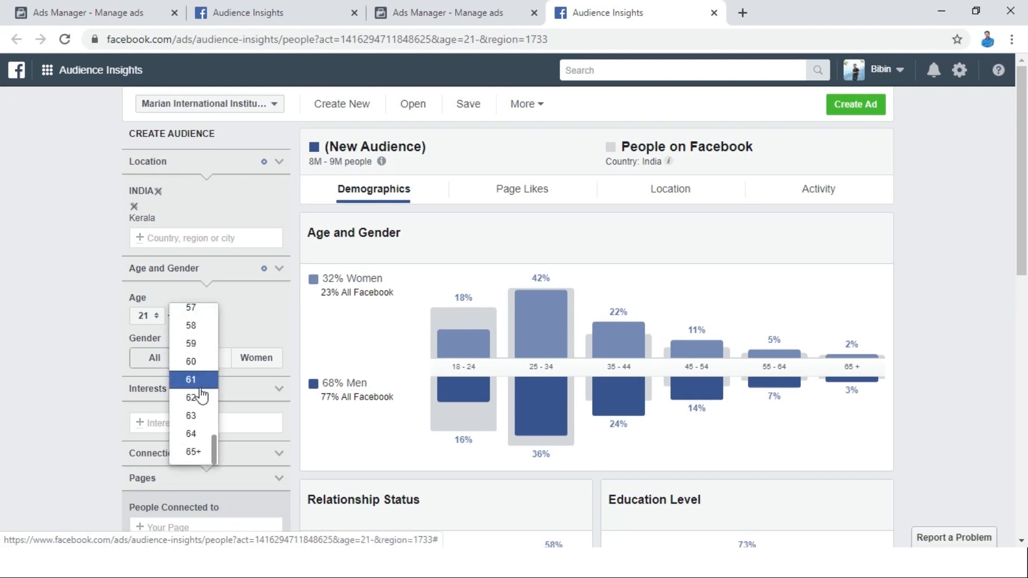
left_click(198, 362)
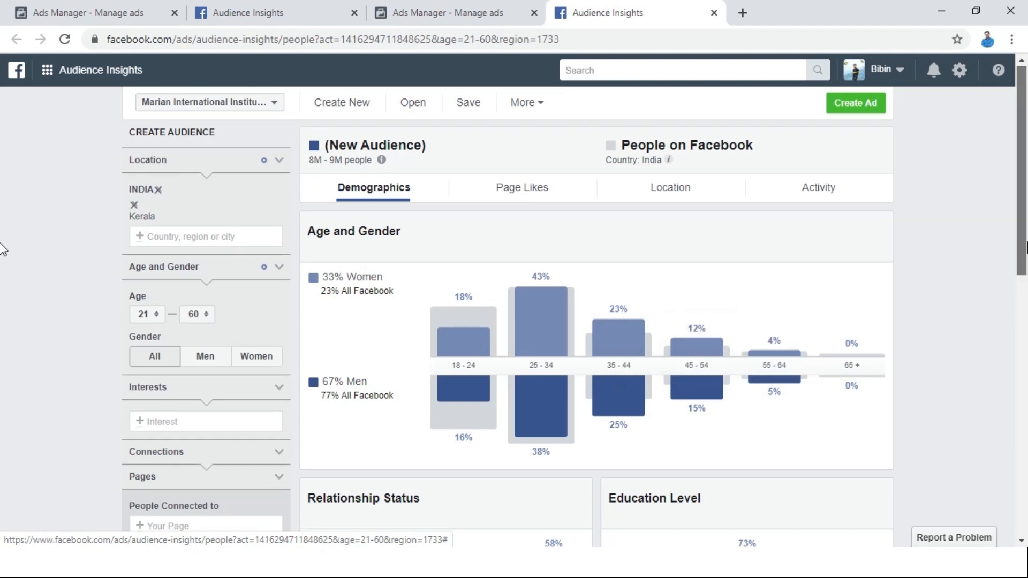
Add Business, from the business and industry category, to the audience's interests.
scroll(1023, 287, "down", 2)
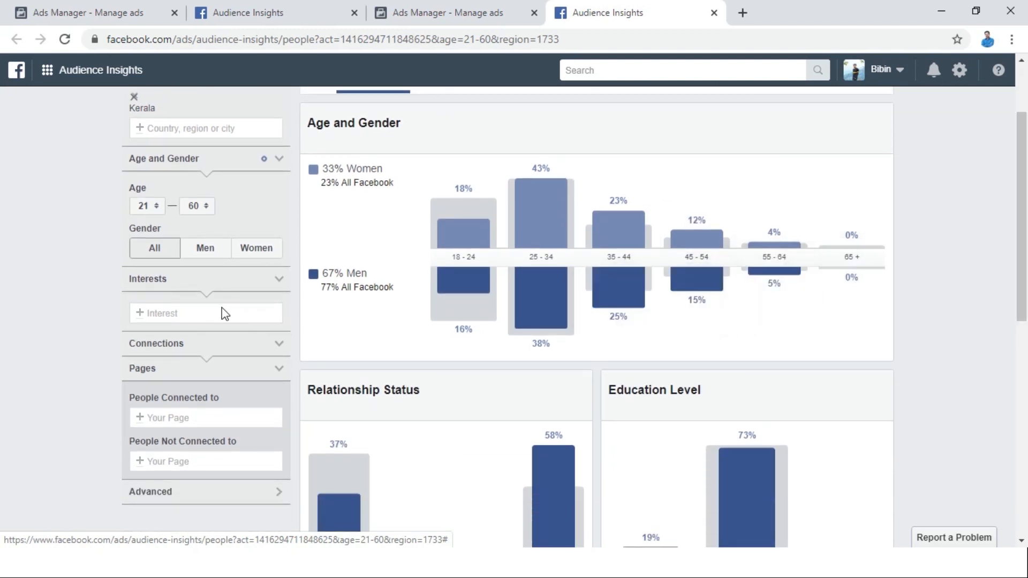
left_click(194, 311)
type("business")
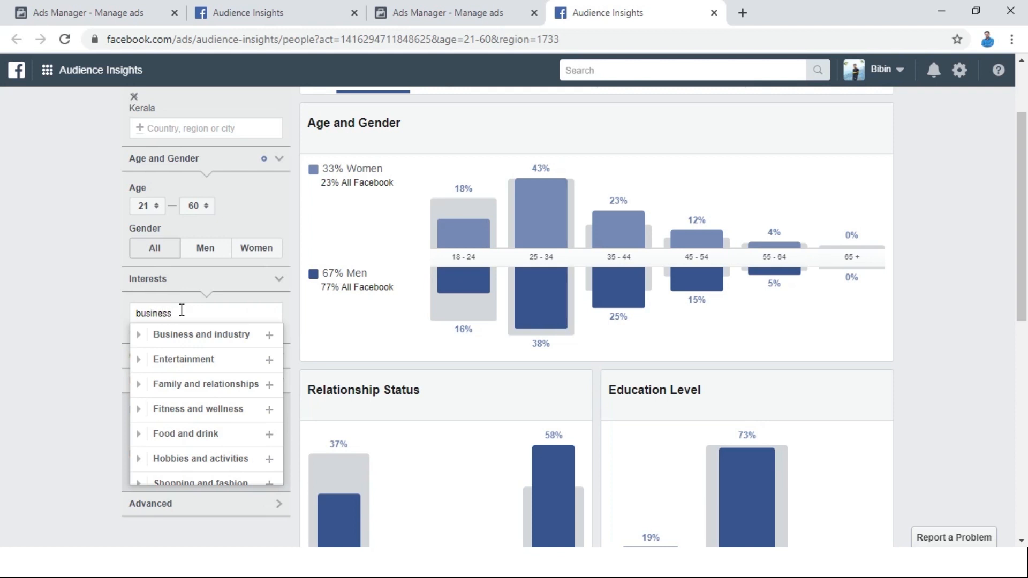
left_click(182, 341)
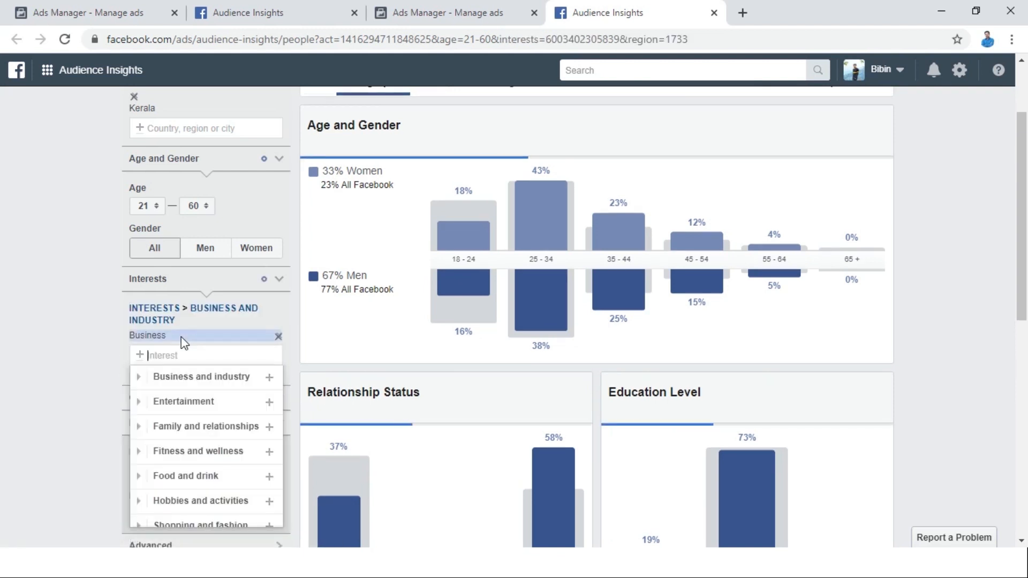
Add Small business as a second audience interest and close the list of suggested interests.
type("small")
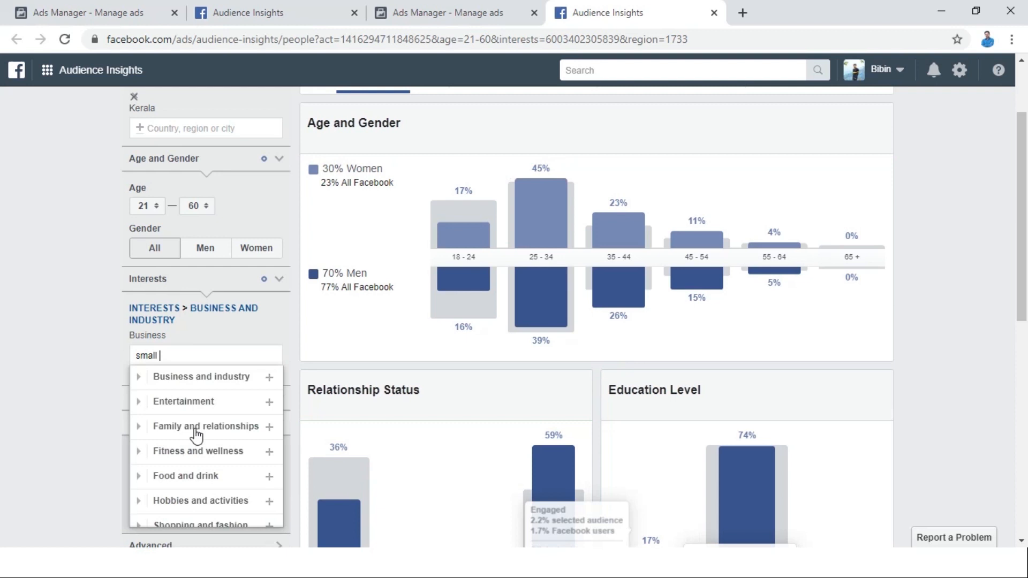
type(" business")
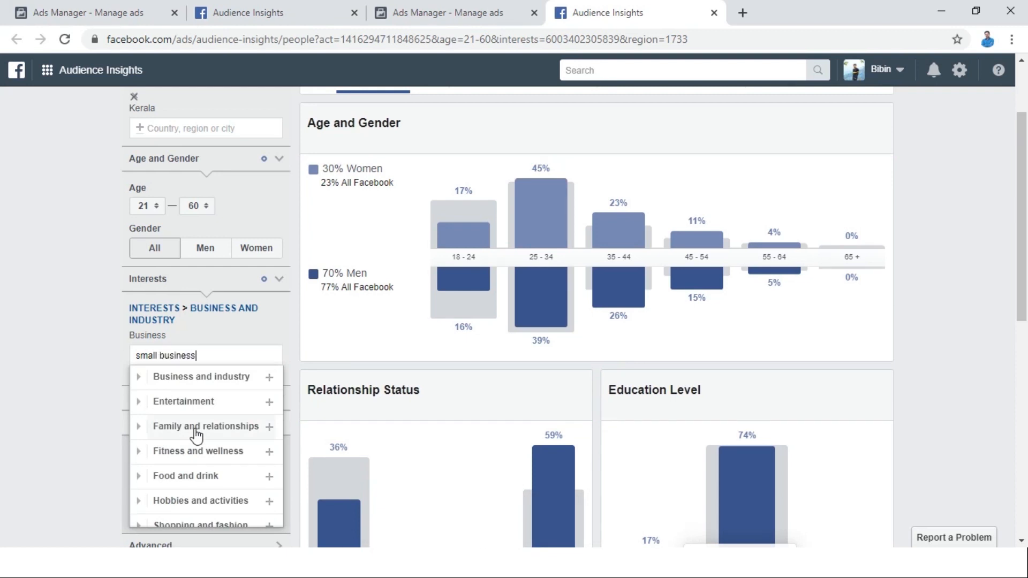
key("Return")
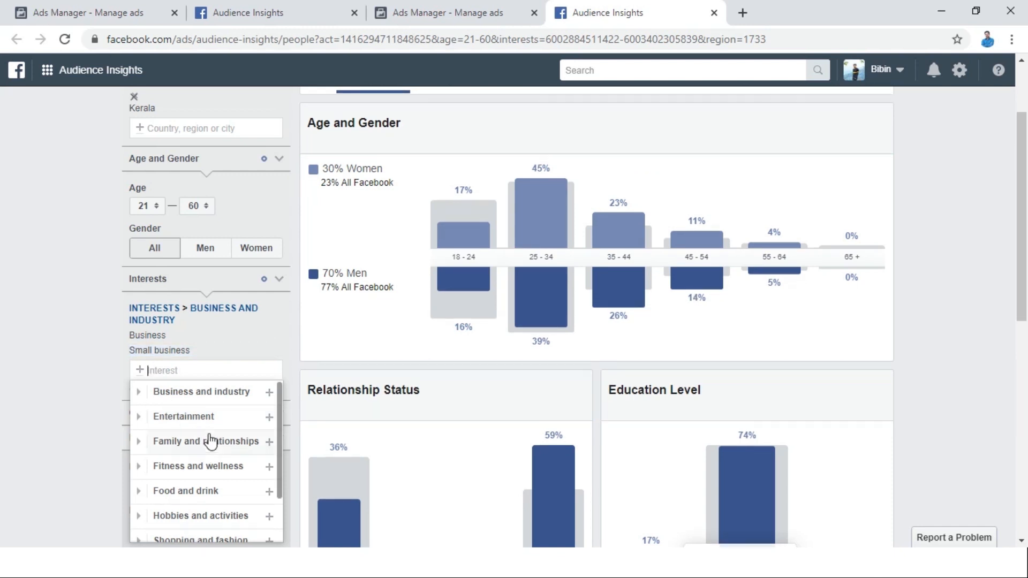
scroll(210, 440, "down", 2)
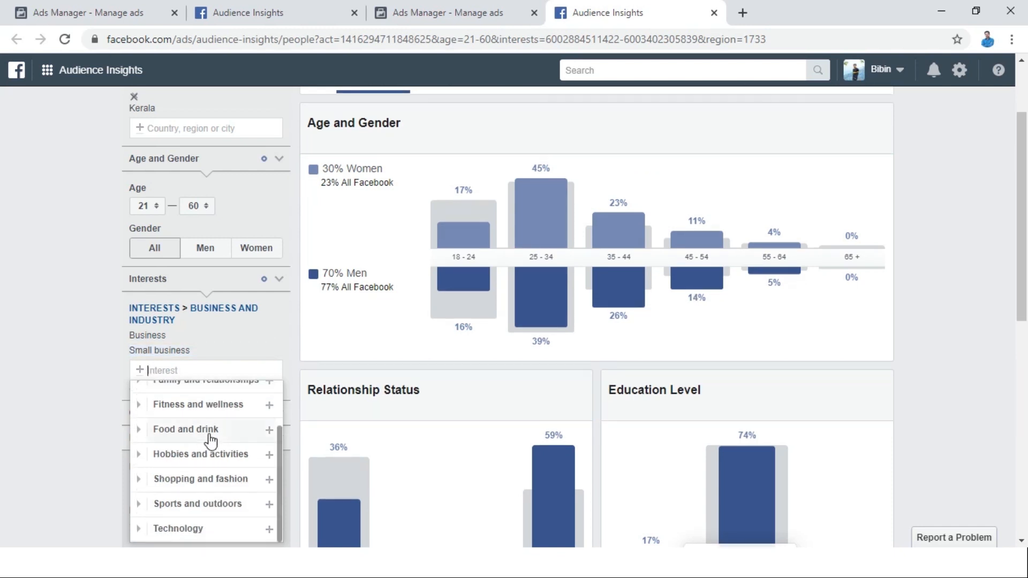
left_click(68, 356)
Review the page connection settings and the advanced filters for language, relationship status and education.
left_click(233, 410)
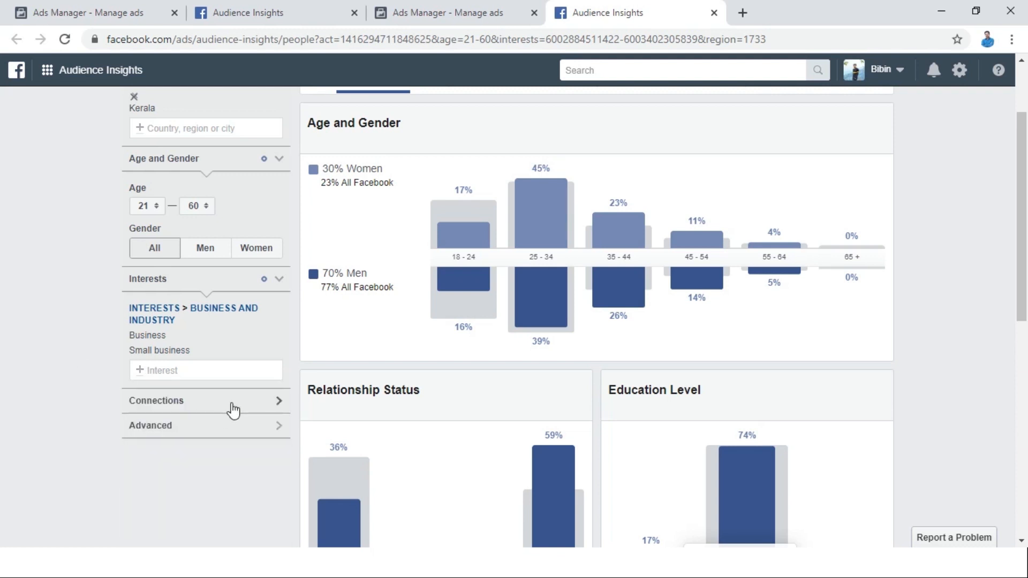
left_click(233, 410)
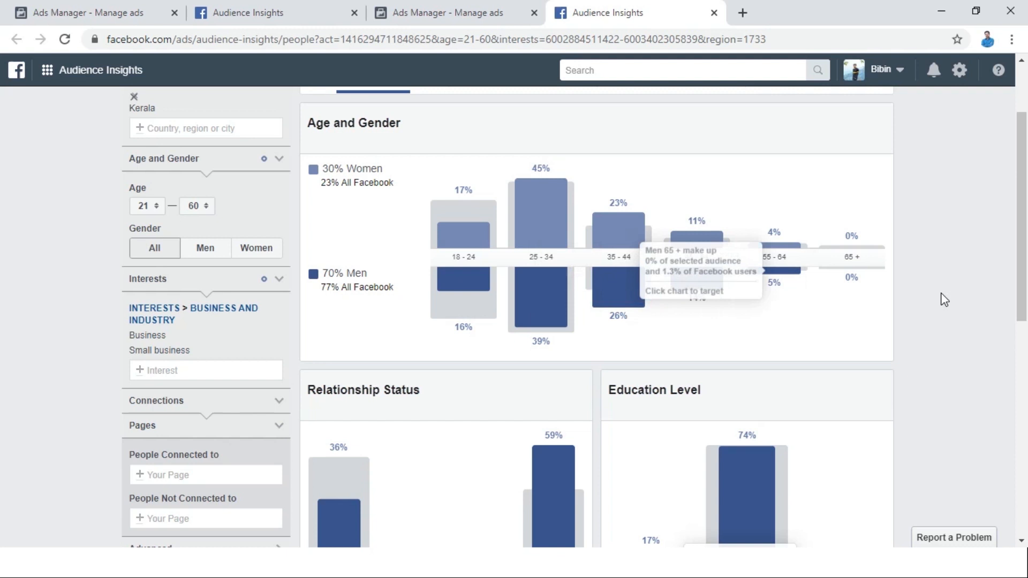
scroll(3, 228, "down", 4)
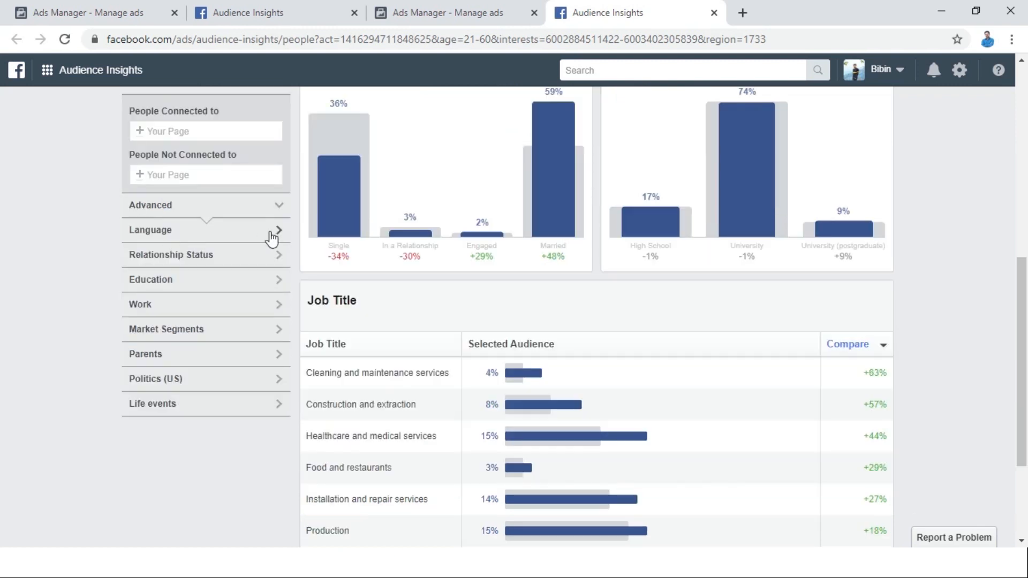
left_click(272, 236)
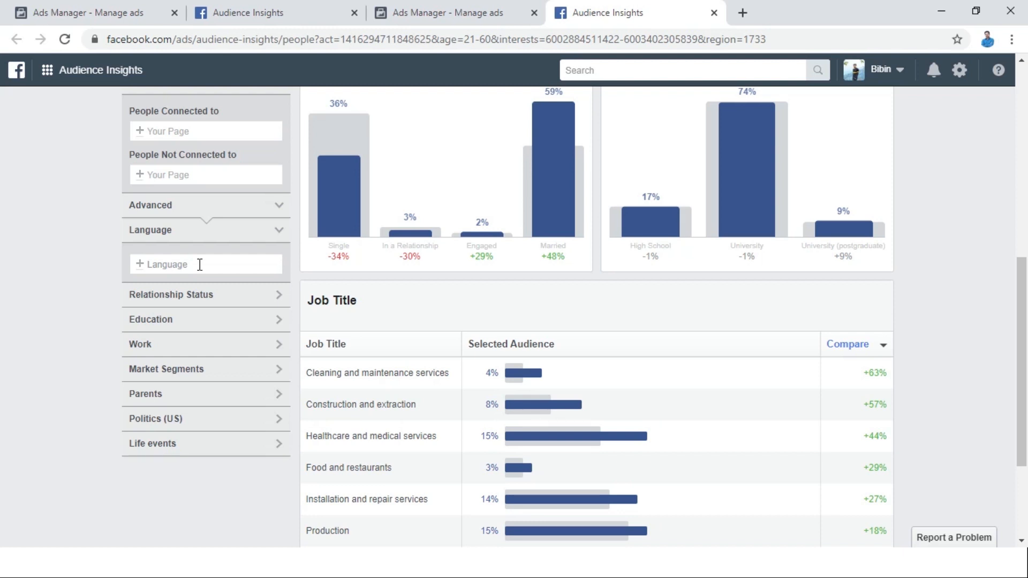
left_click(201, 296)
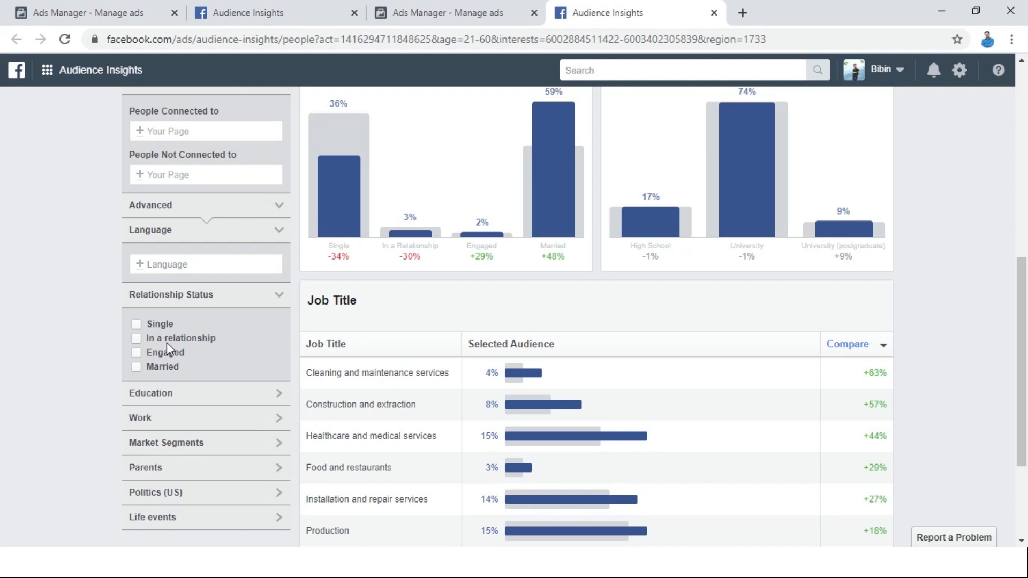
left_click(164, 395)
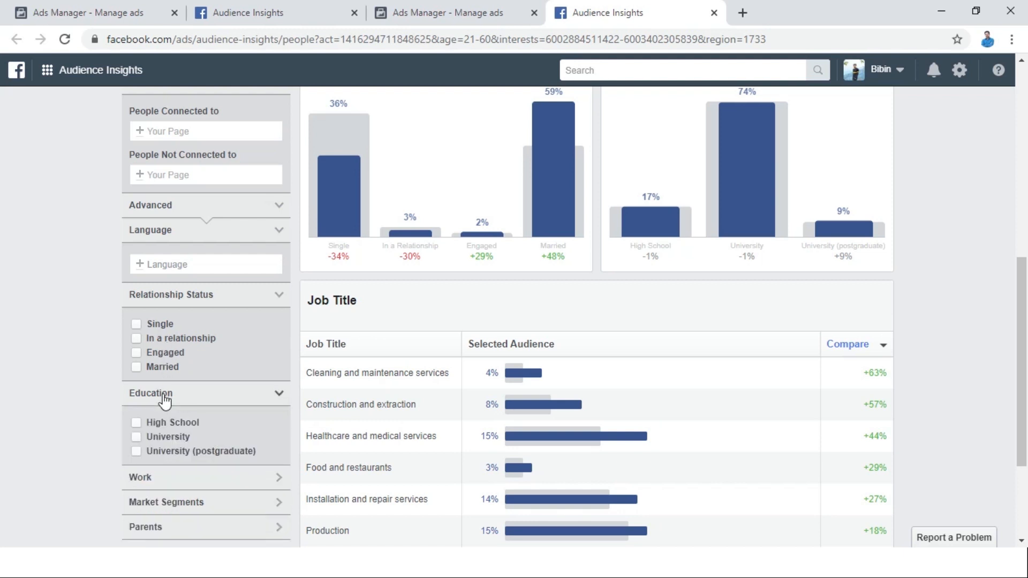
Expand the work filters and restrict the audience to the Management job title.
left_click(210, 480)
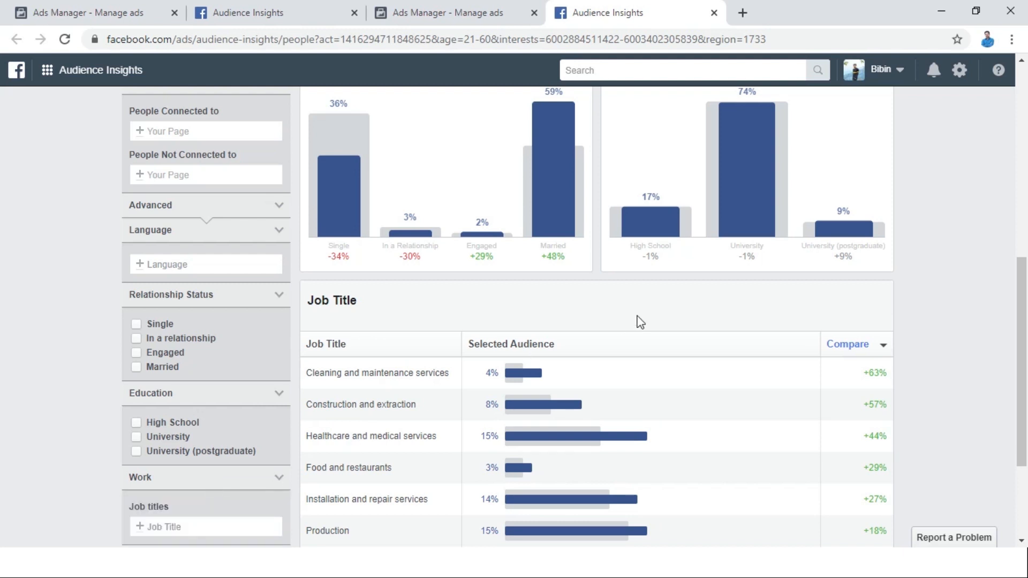
left_click_drag(1027, 349, 1027, 440)
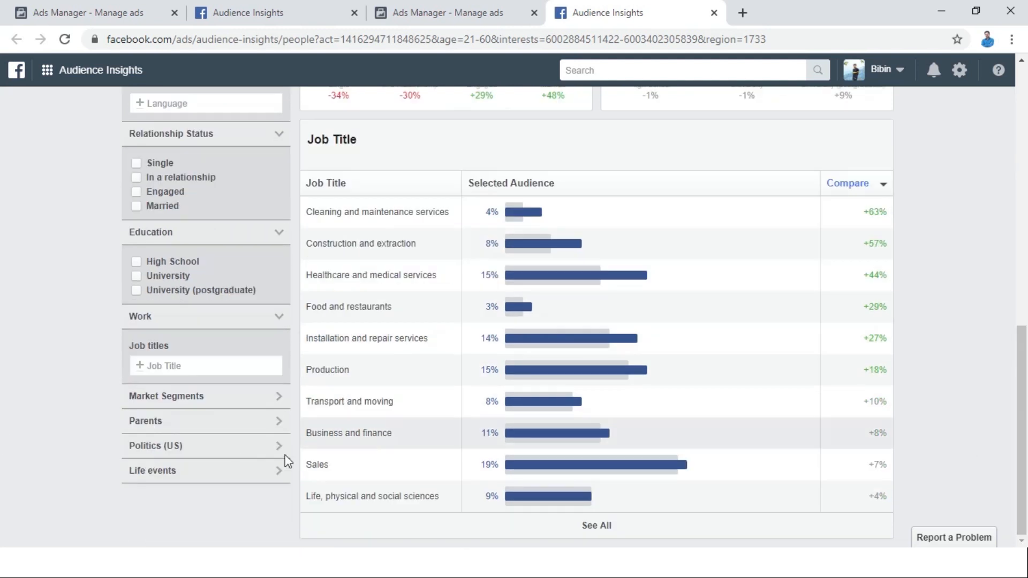
left_click(172, 370)
type("ma")
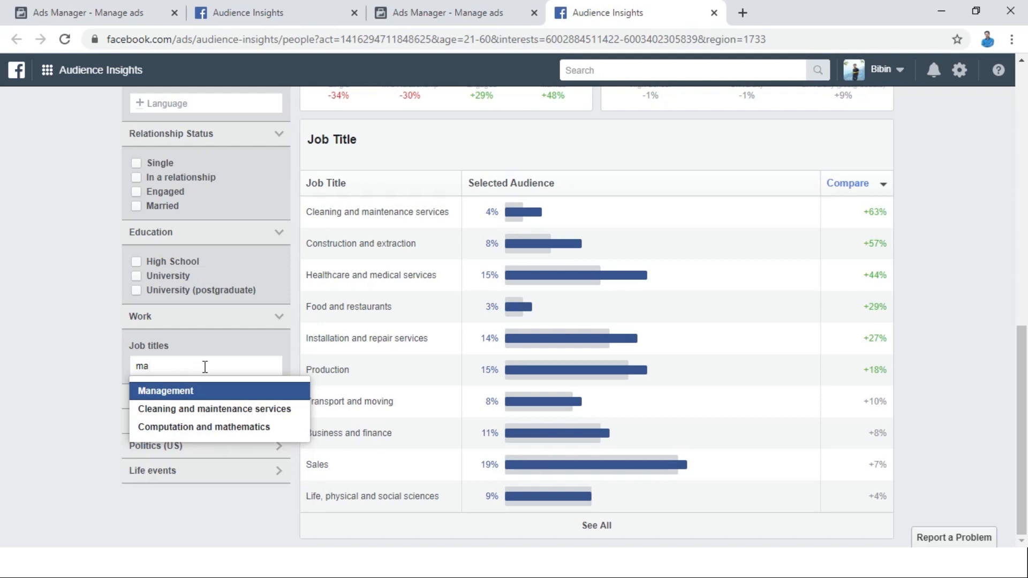
left_click(187, 395)
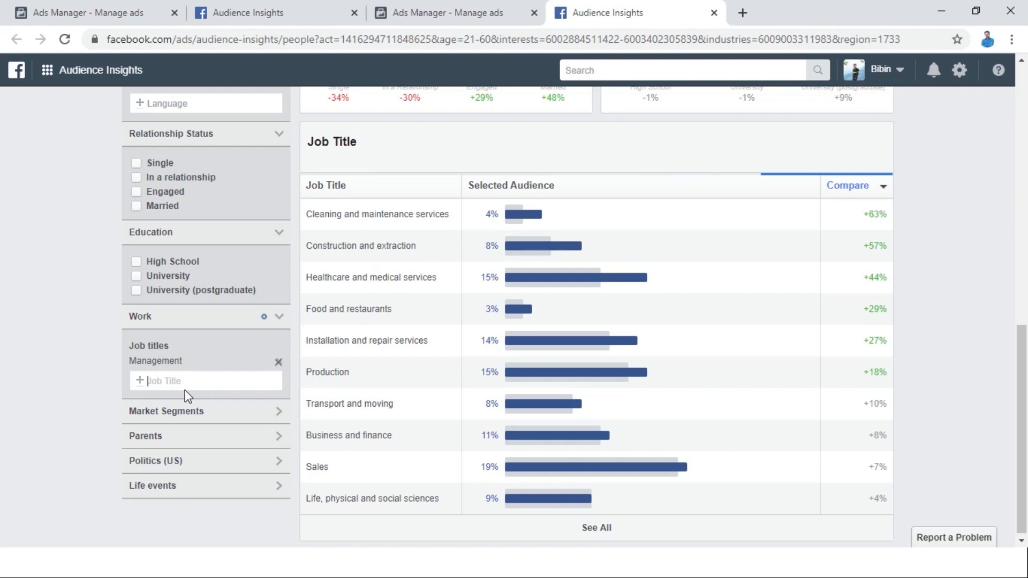
Review the remaining advanced filters: market segments, parents, US politics and life events.
left_click(242, 416)
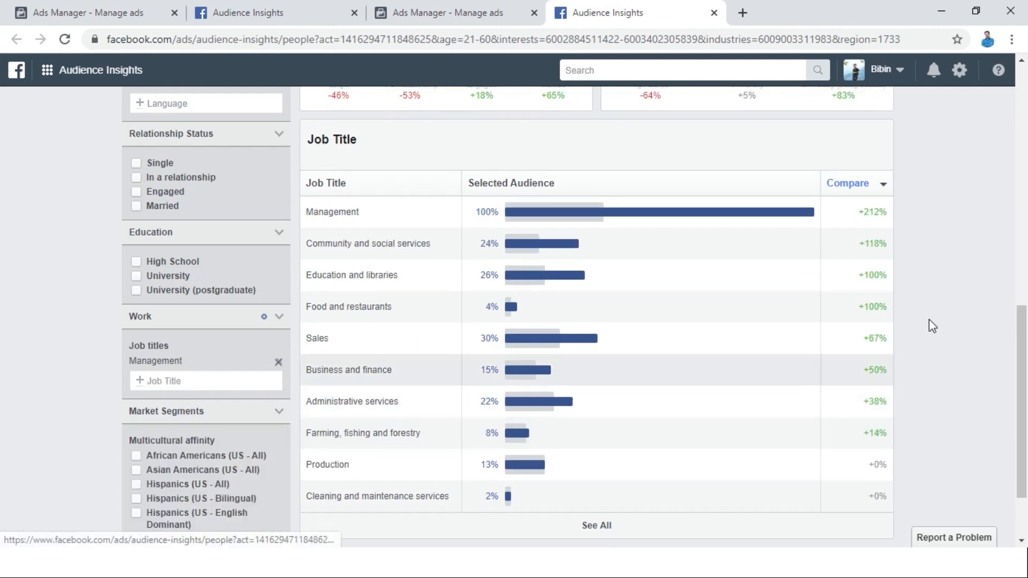
scroll(2, 394, "down", 1)
left_click_drag(1027, 386, 1027, 396)
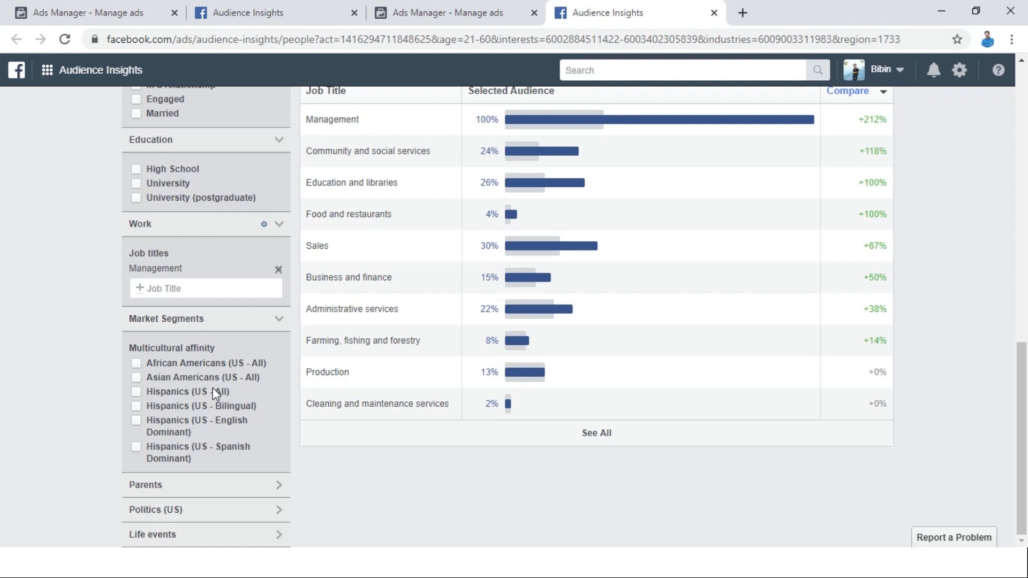
left_click(208, 491)
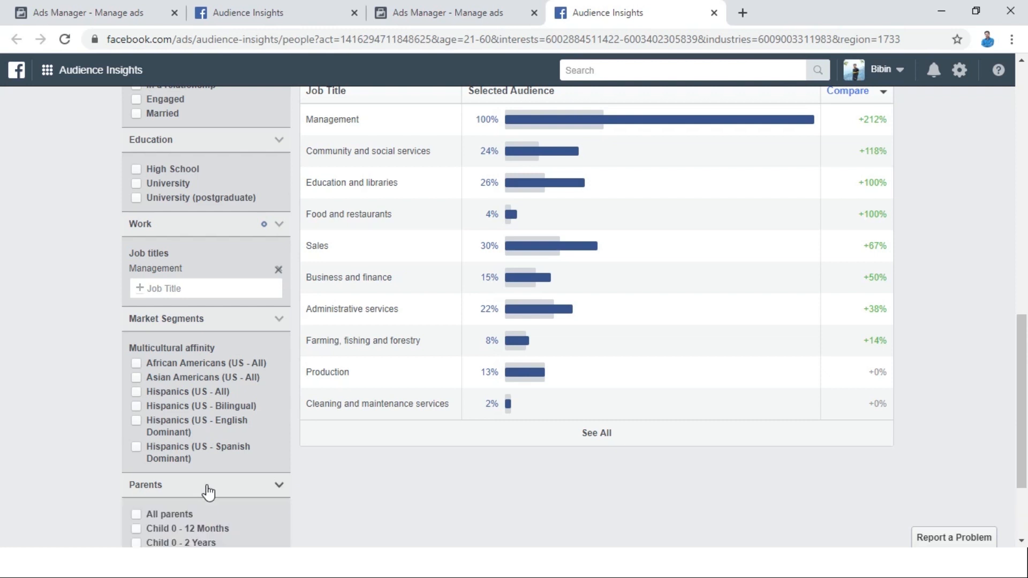
scroll(239, 420, "down", 2)
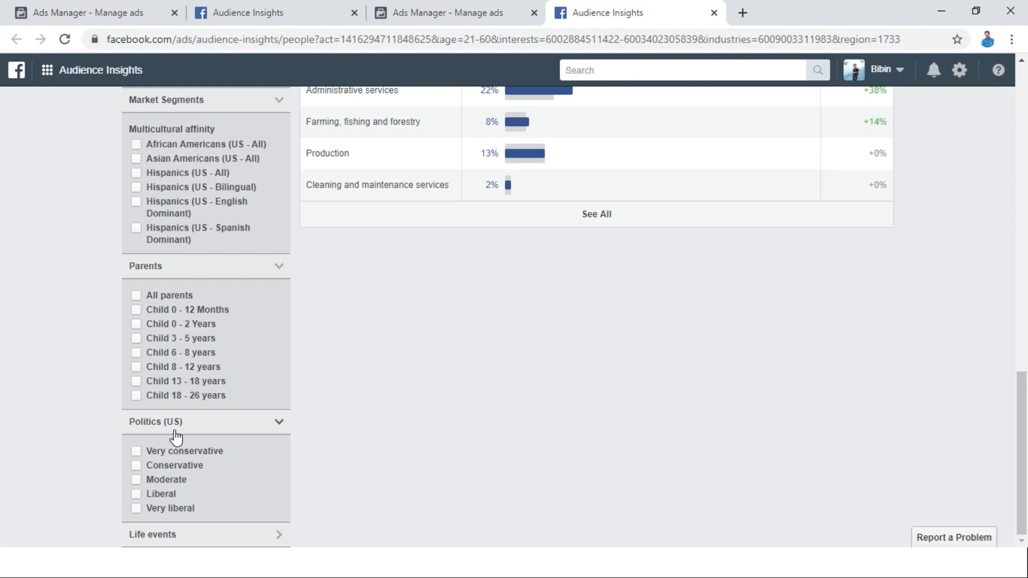
left_click(188, 533)
scroll(439, 412, "down", 3)
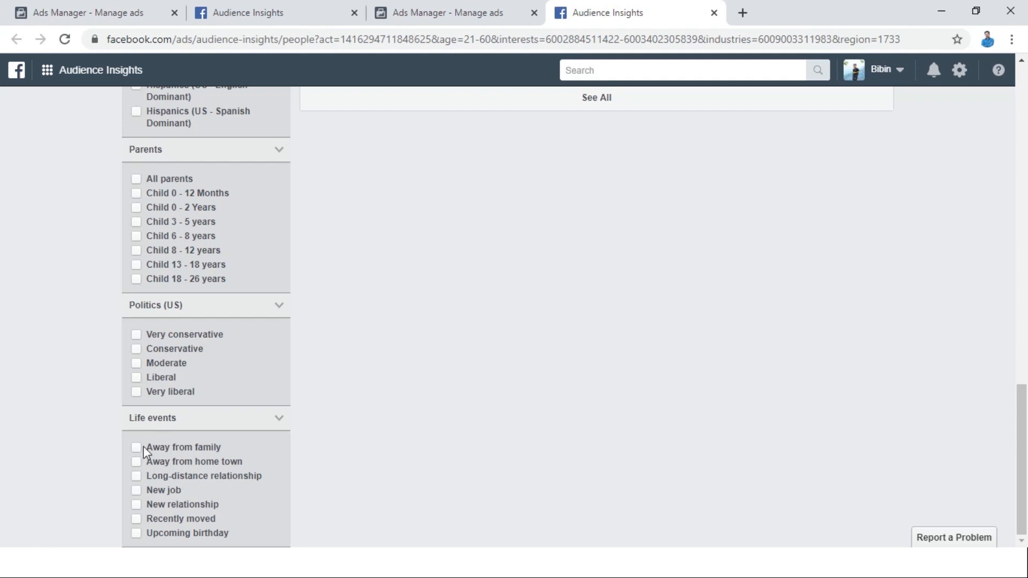
left_click(137, 504)
scroll(1, 219, "down", 9)
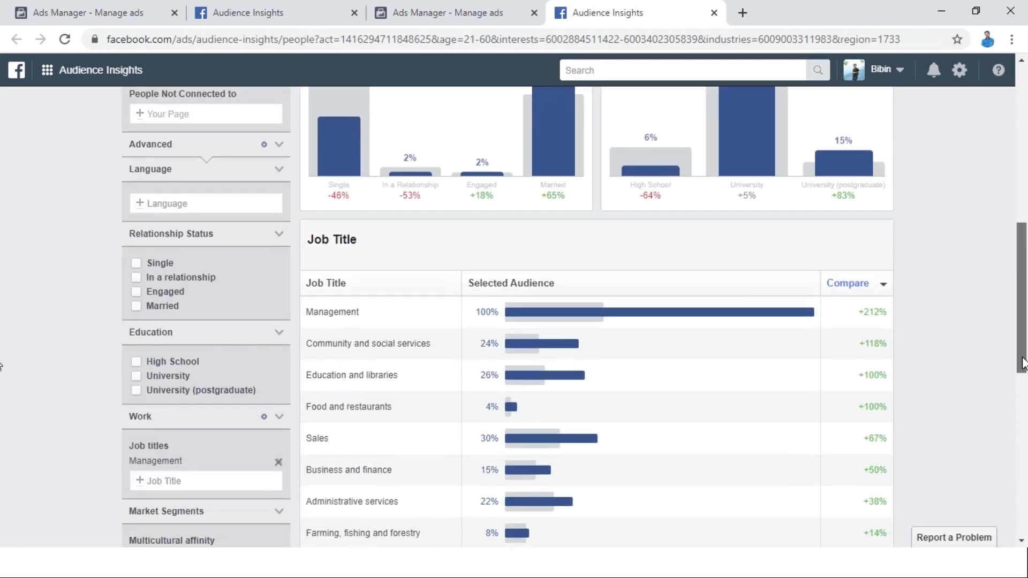
Examine the narrowed audience's age and gender, relationship status and education charts, with a brief check of the ad set's audience settings in Ads Manager.
left_click_drag(1023, 364, 1022, 225)
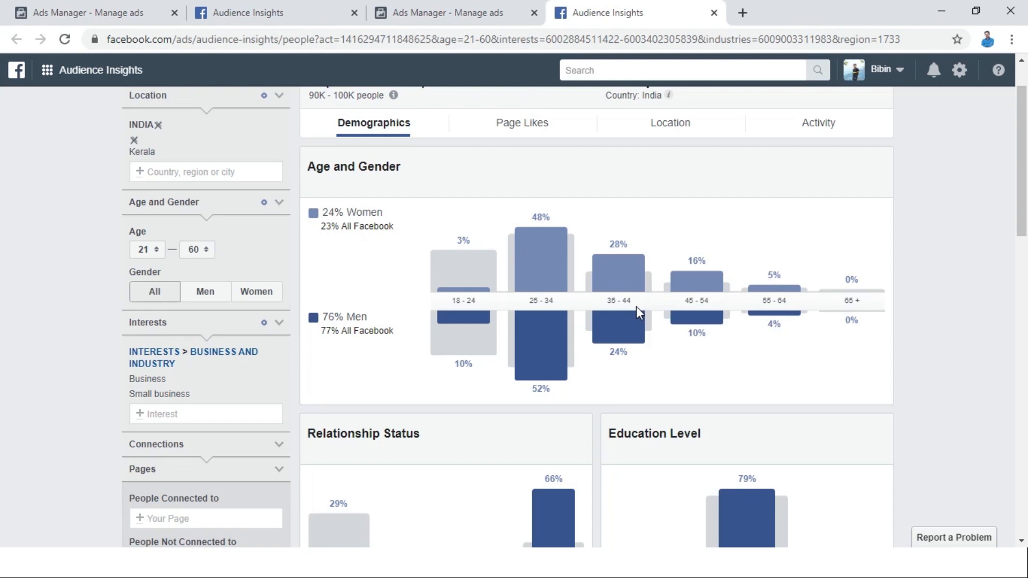
left_click(428, 12)
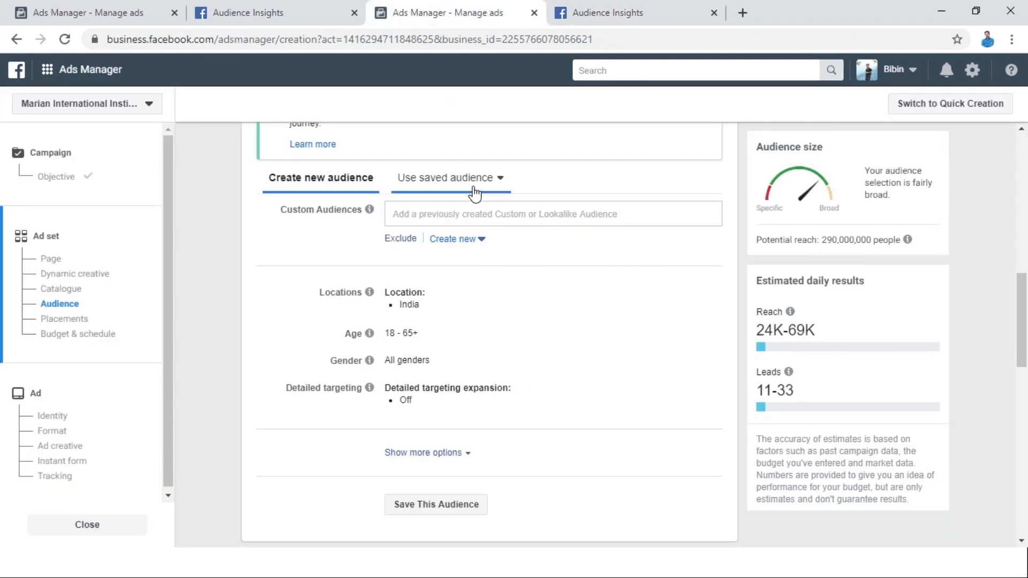
left_click(650, 6)
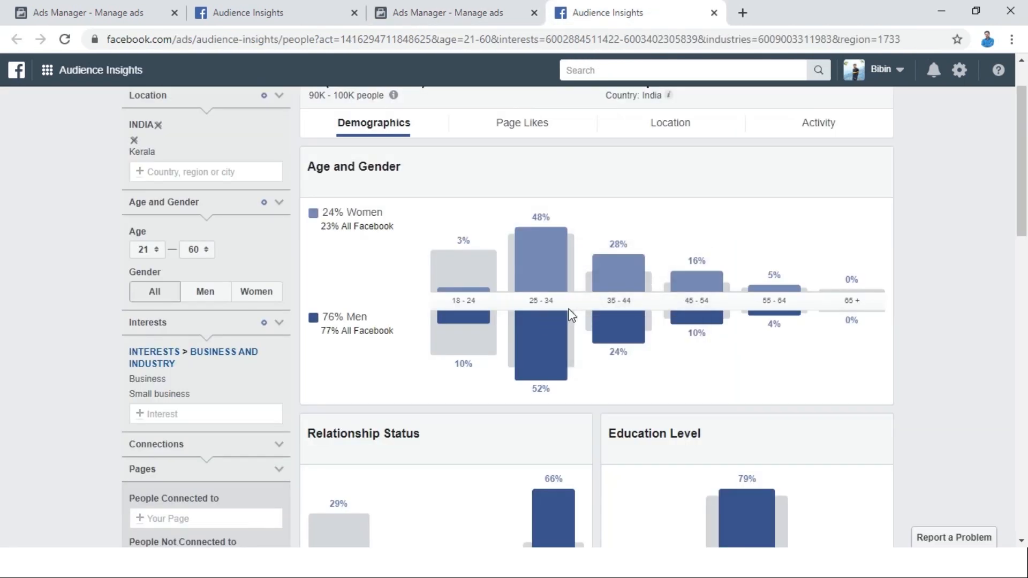
scroll(575, 217, "down", 6)
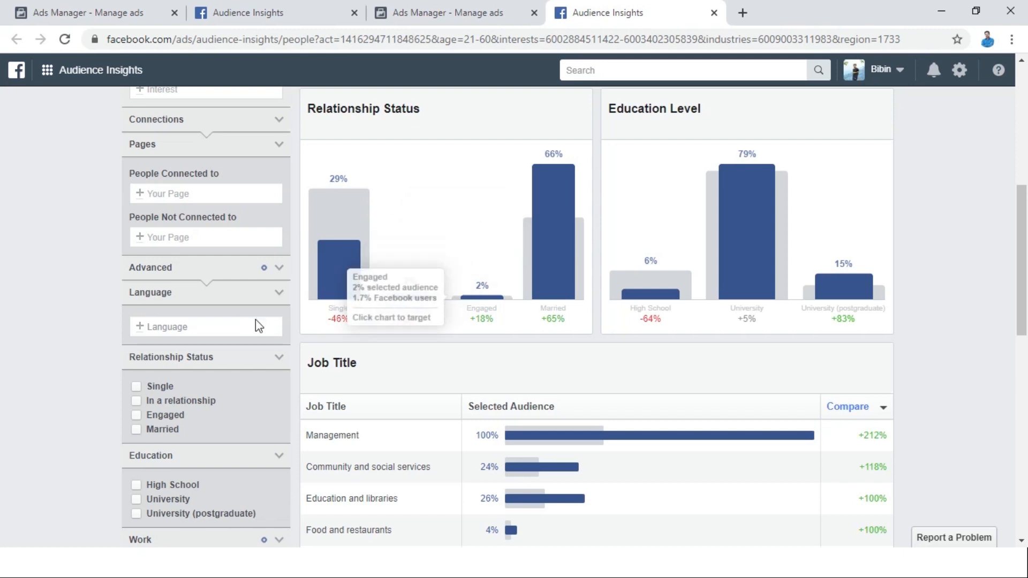
mouse_move(336, 275)
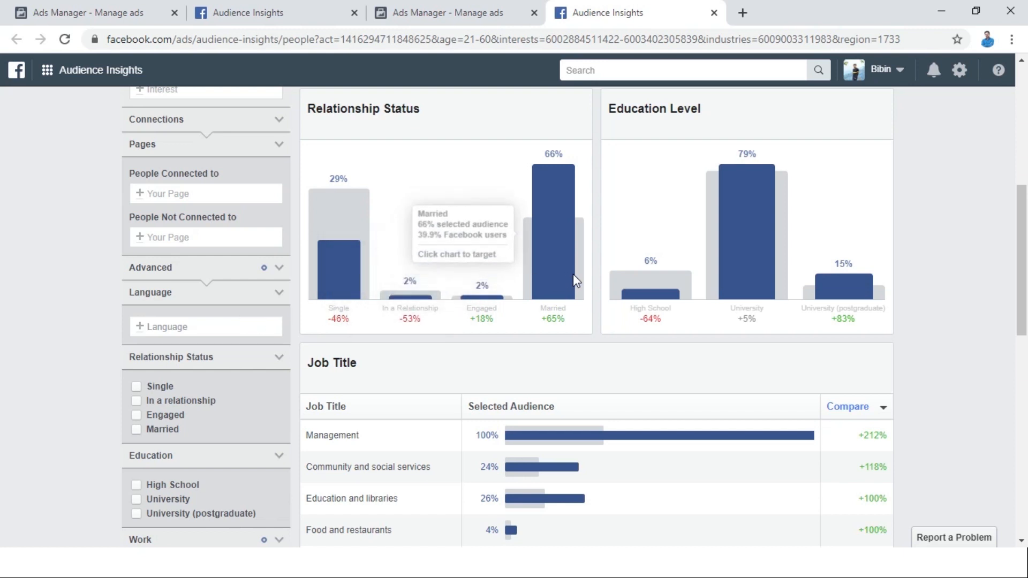
mouse_move(757, 190)
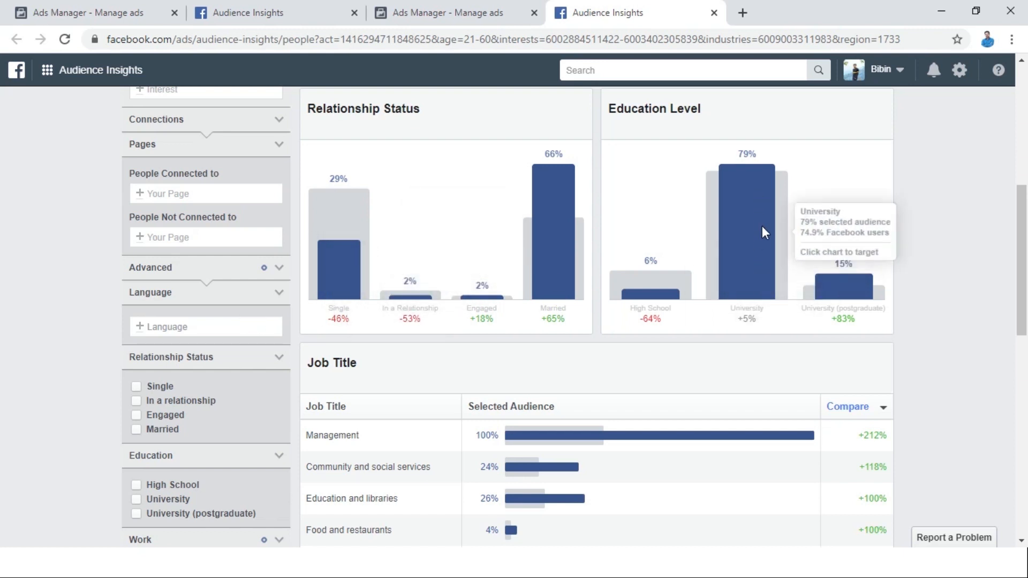
Examine the audience's job titles, page likes, top towns and cities, and activity charts in Audience Insights.
left_click_drag(1023, 277, 1021, 327)
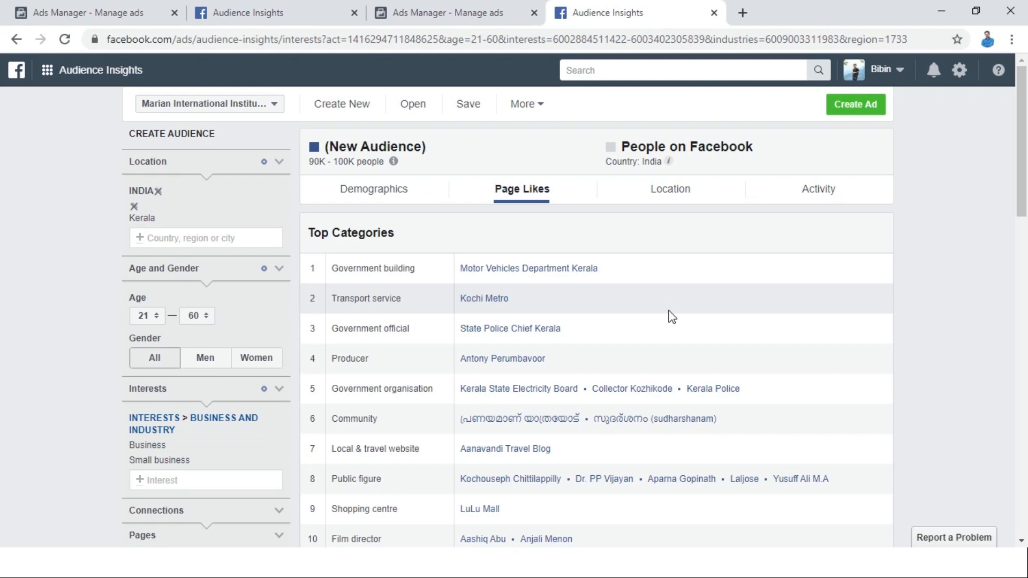
left_click(670, 192)
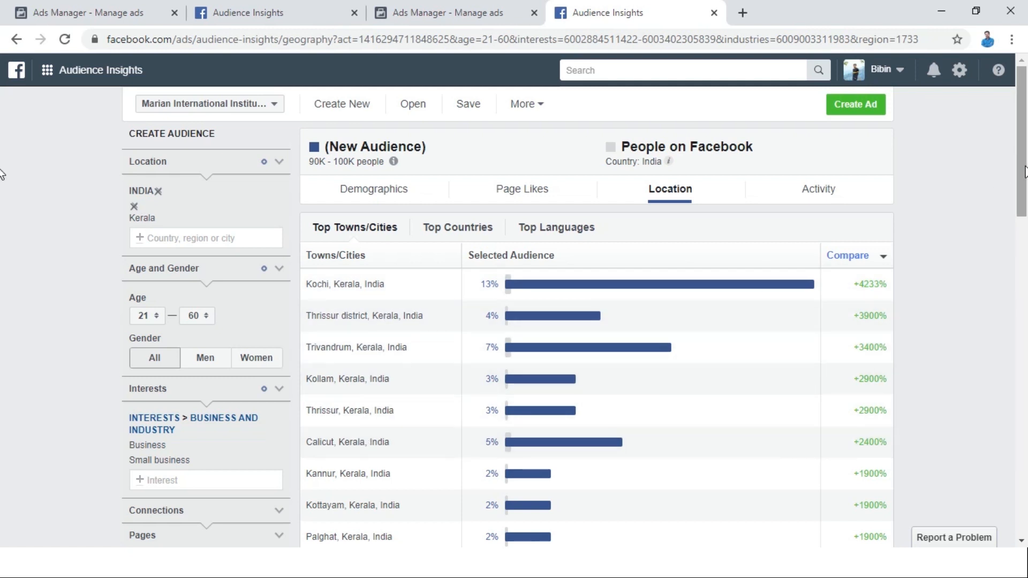
left_click_drag(1023, 176, 1025, 218)
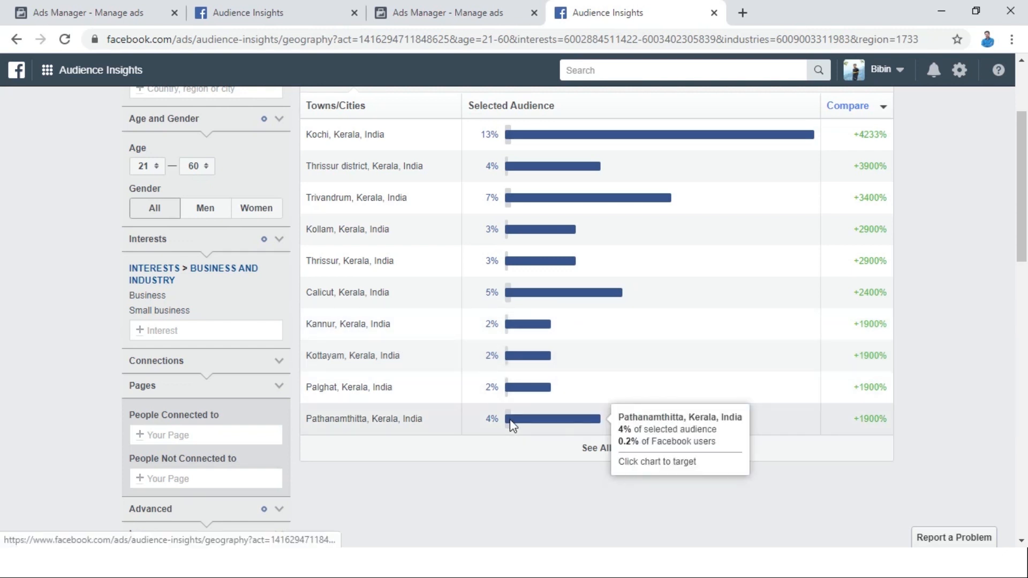
left_click(591, 448)
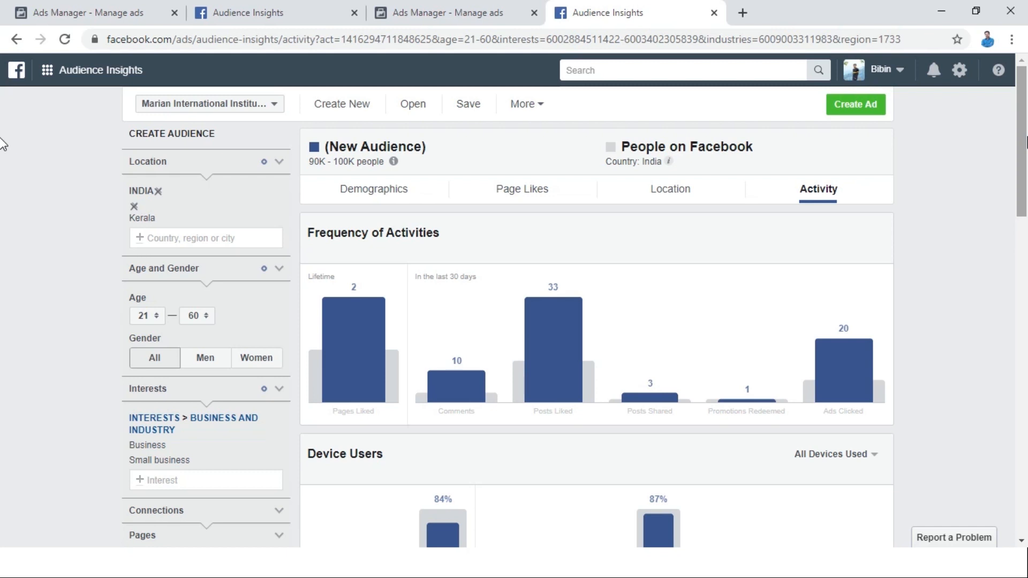
left_click(506, 7)
key("ctrl+Tab")
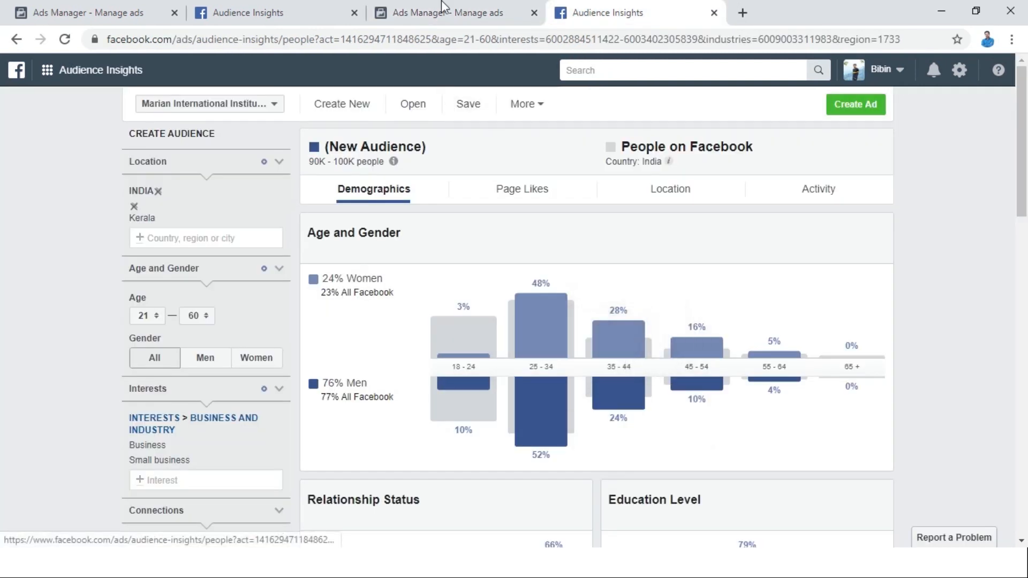
Switch to the ad set in Ads Manager and set its audience's age range to 25–44.
key("ctrl+shift+Tab")
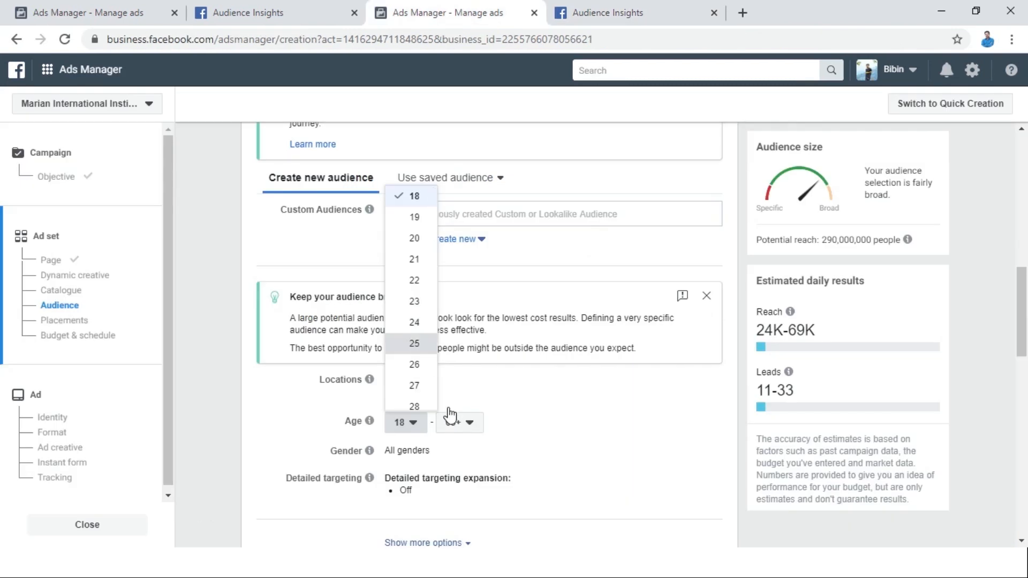
left_click(417, 347)
left_click(456, 428)
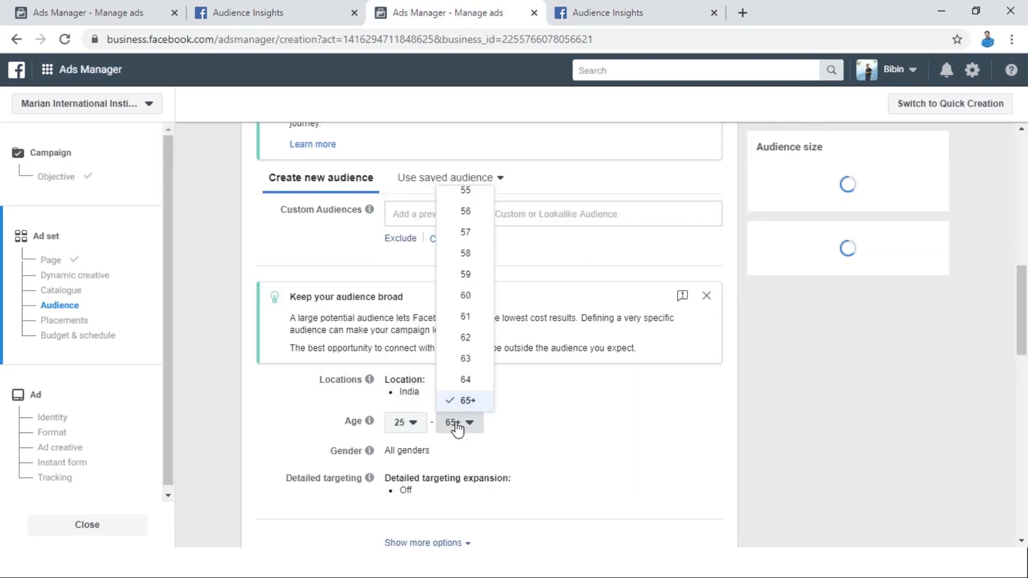
scroll(468, 297, "up", 15)
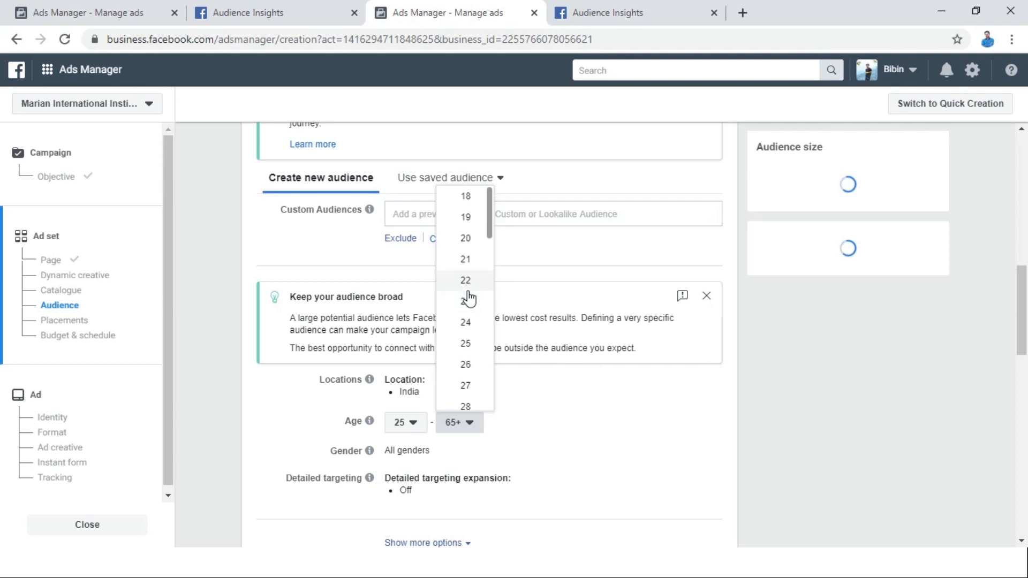
left_click_drag(491, 236, 489, 326)
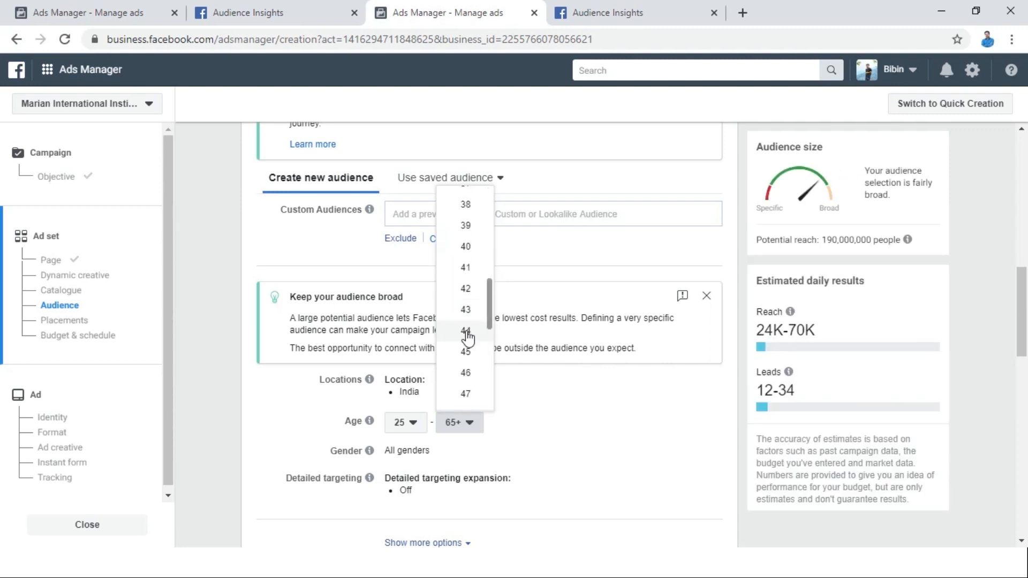
left_click(467, 332)
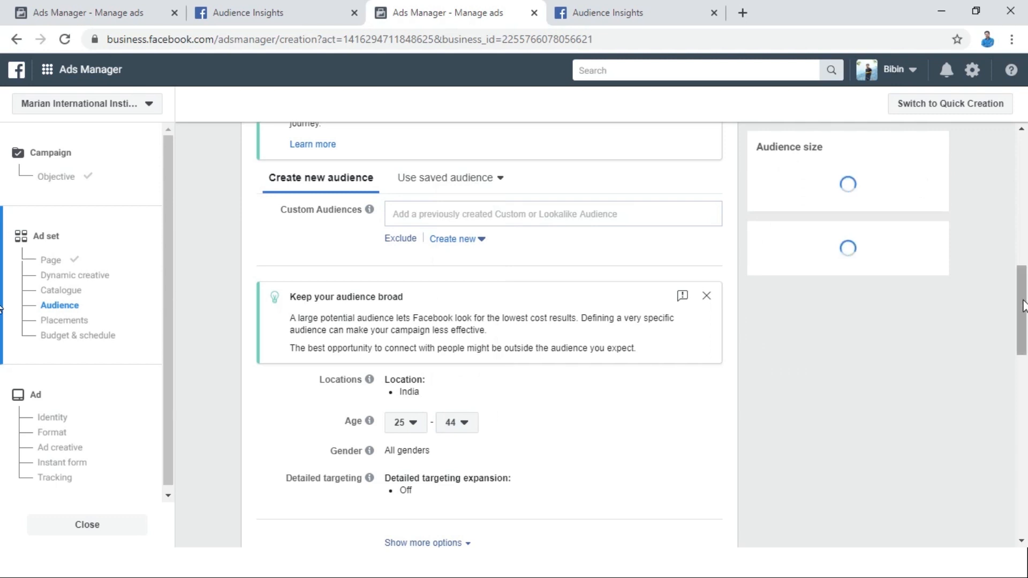
Check the gender split in Audience Insights and set the ad set's gender targeting to Men.
scroll(1024, 325, "down", 1)
scroll(1024, 325, "down", 2)
left_click(649, 7)
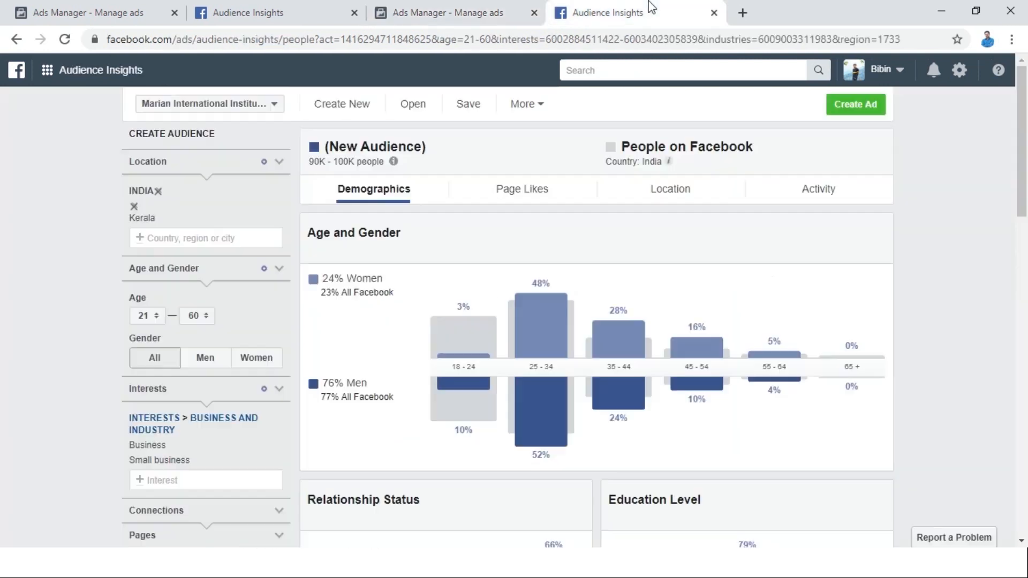
left_click(501, 10)
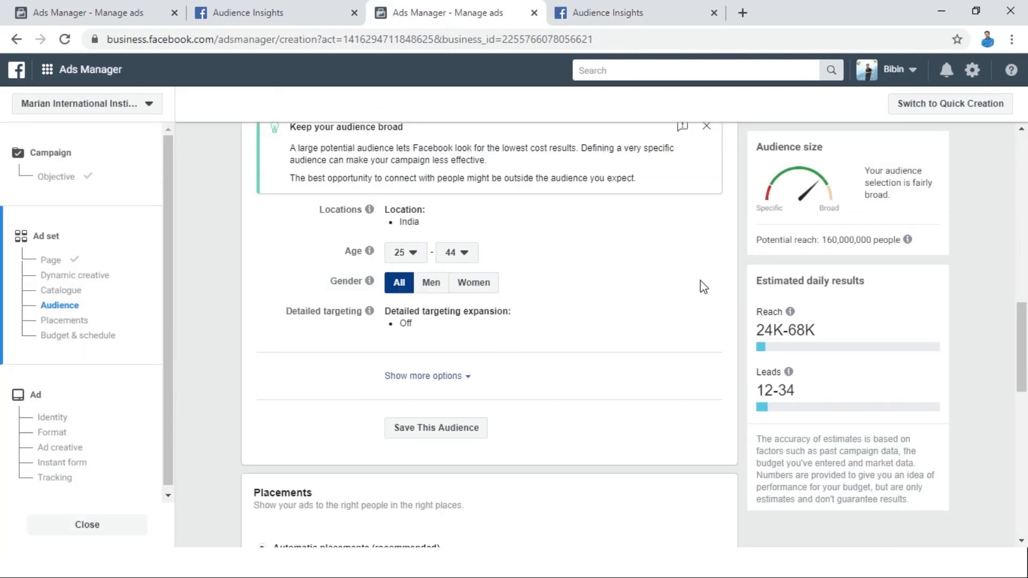
left_click(430, 284)
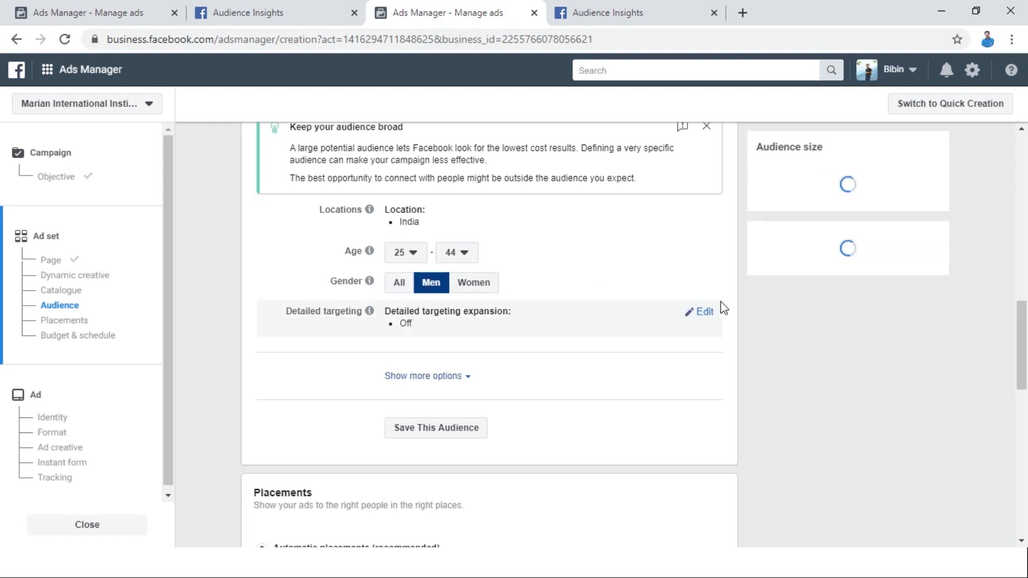
Add the Business and Small business interests from Audience Insights to the ad set's detailed targeting.
left_click(715, 308)
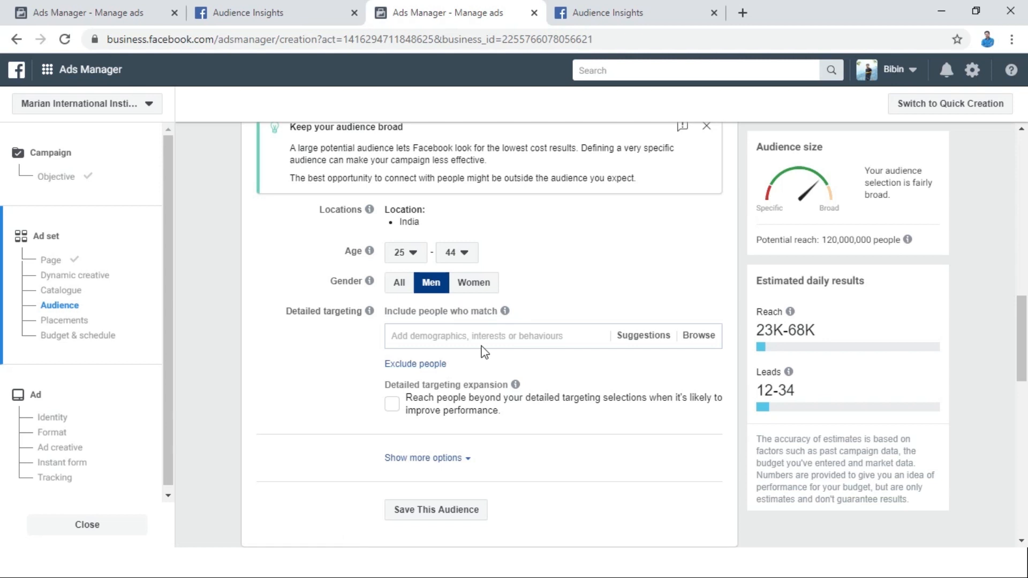
left_click(647, 14)
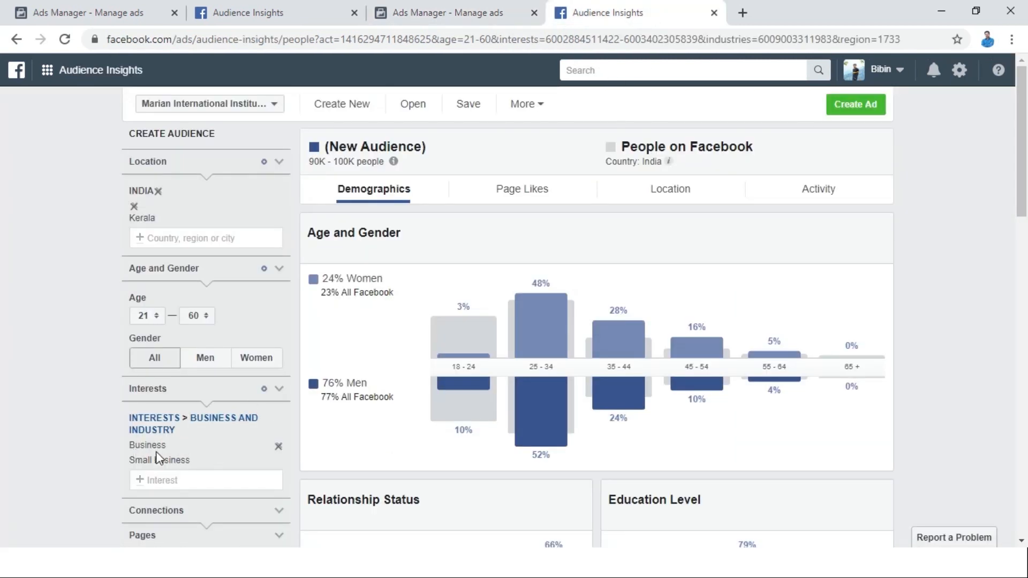
left_click(489, 11)
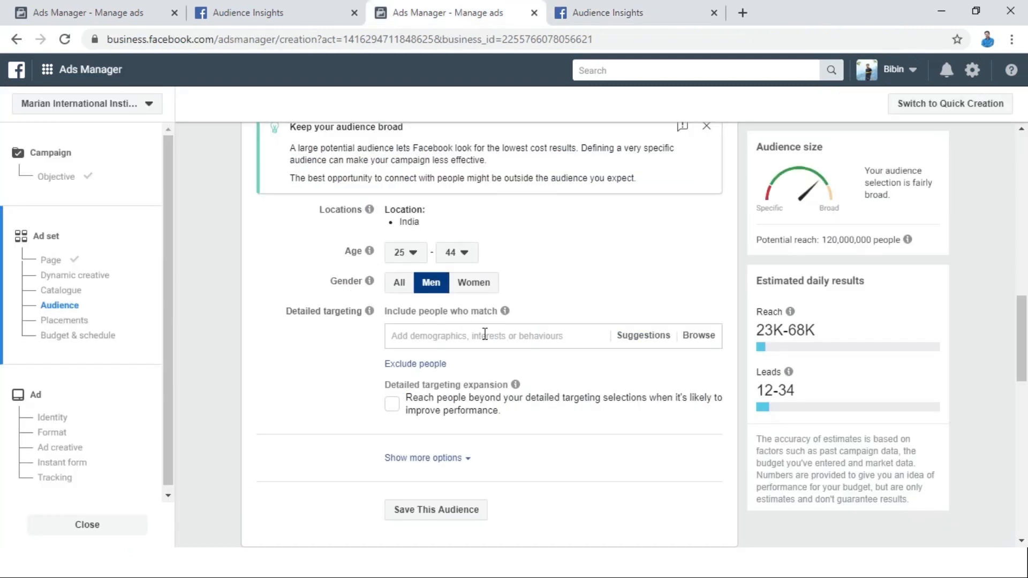
left_click(471, 338)
type("buisnes")
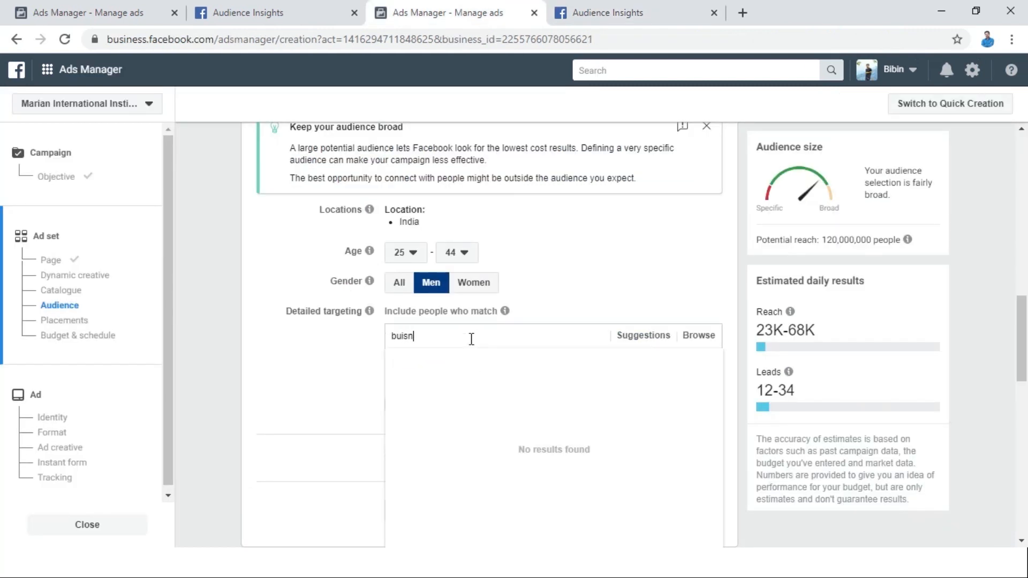
key("BackSpace")
key("BackSpace")
key("BackSpace")
key("BackSpace")
key("BackSpace")
type("siness")
left_click(444, 364)
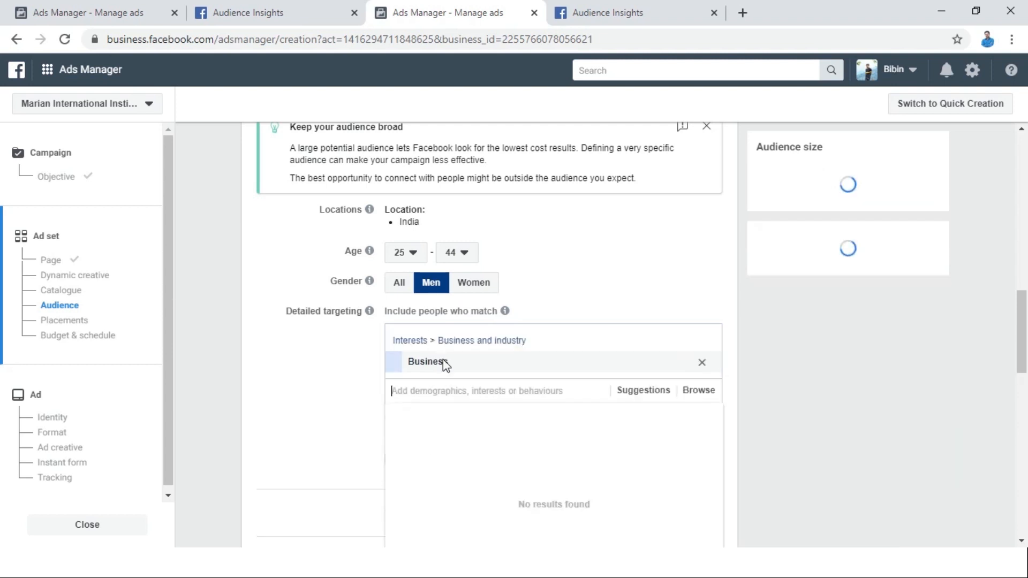
type("small bus")
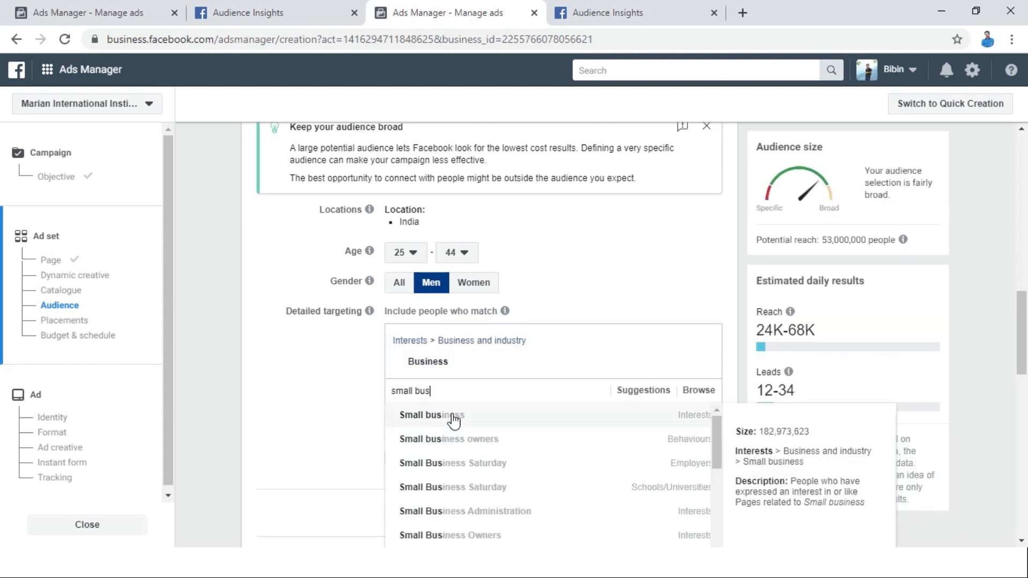
left_click(454, 417)
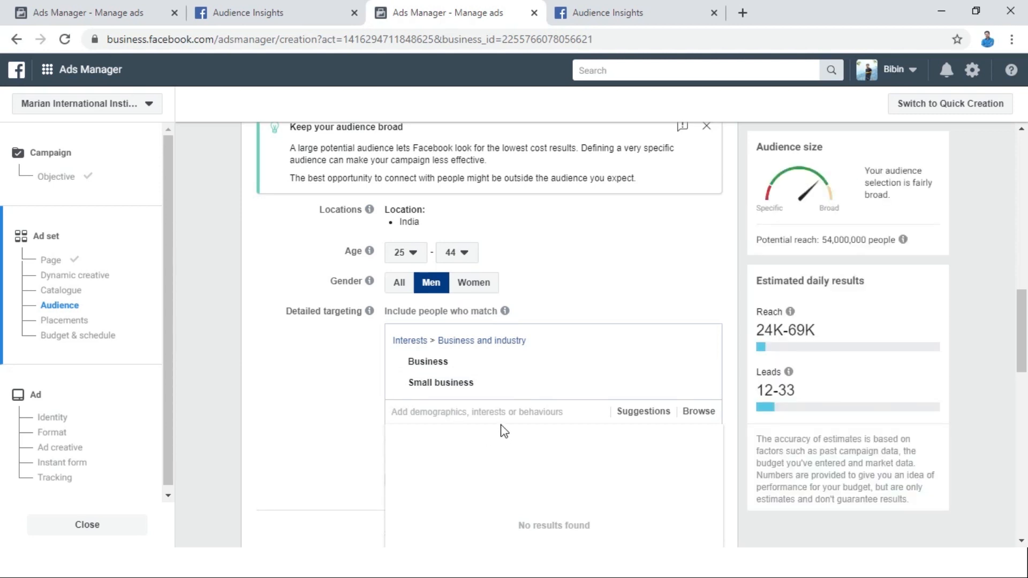
left_click(1006, 398)
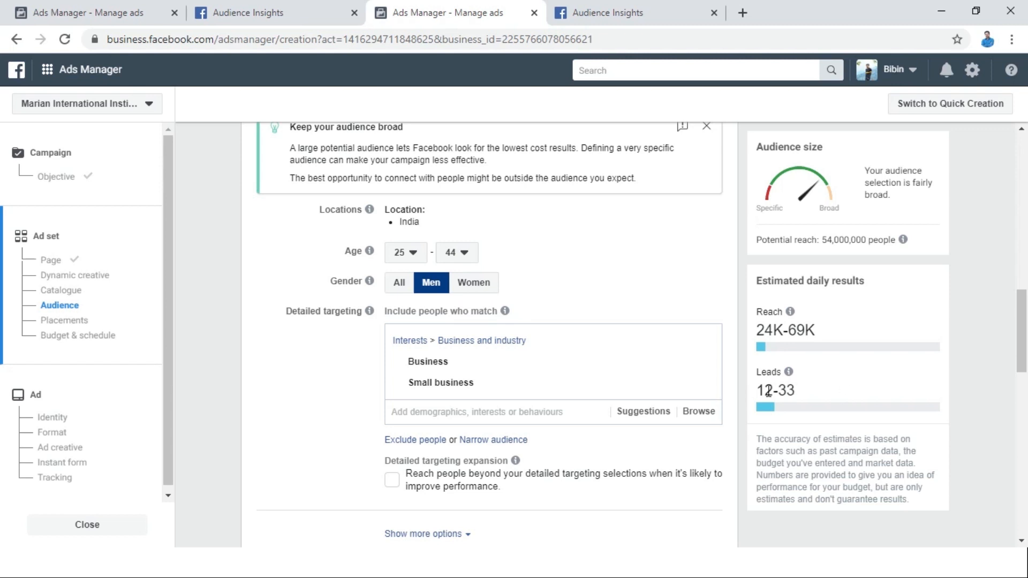
scroll(443, 284, "down", 3)
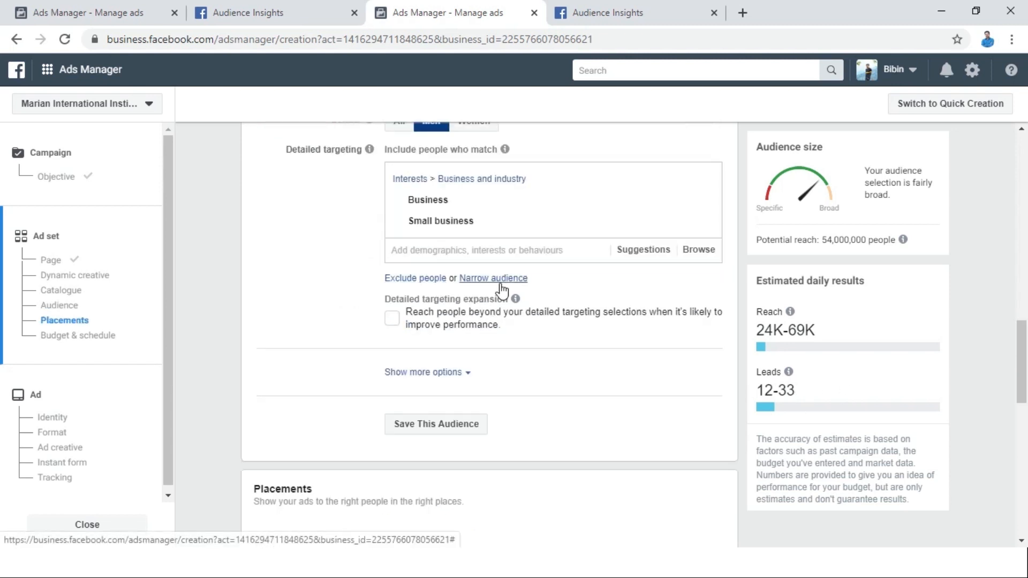
left_click(412, 279)
left_click(446, 325)
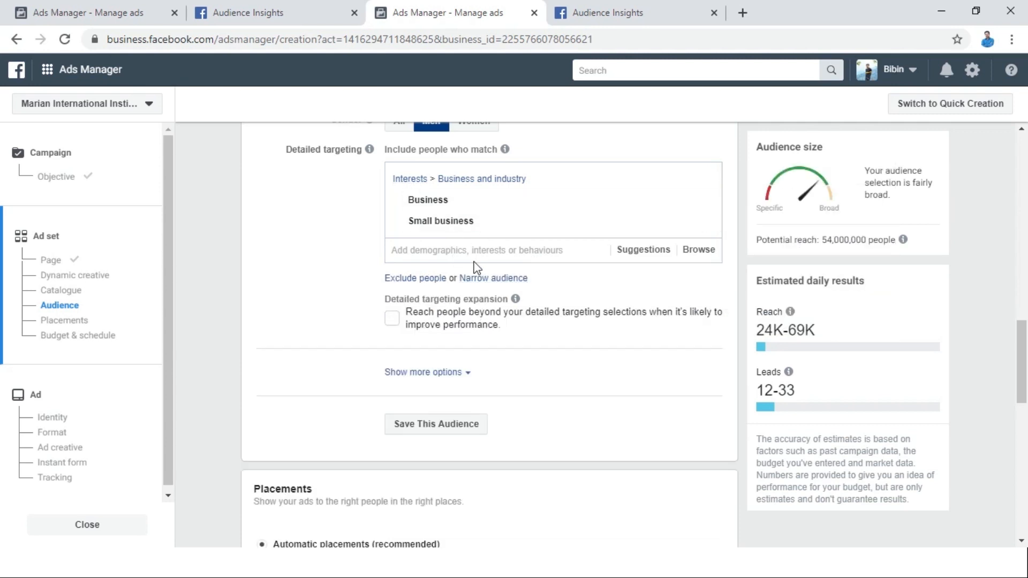
Save the ad set's audience under the name "kerala business people".
left_click(429, 426)
left_click(521, 217)
key("ctrl+a")
type("kerala business peop")
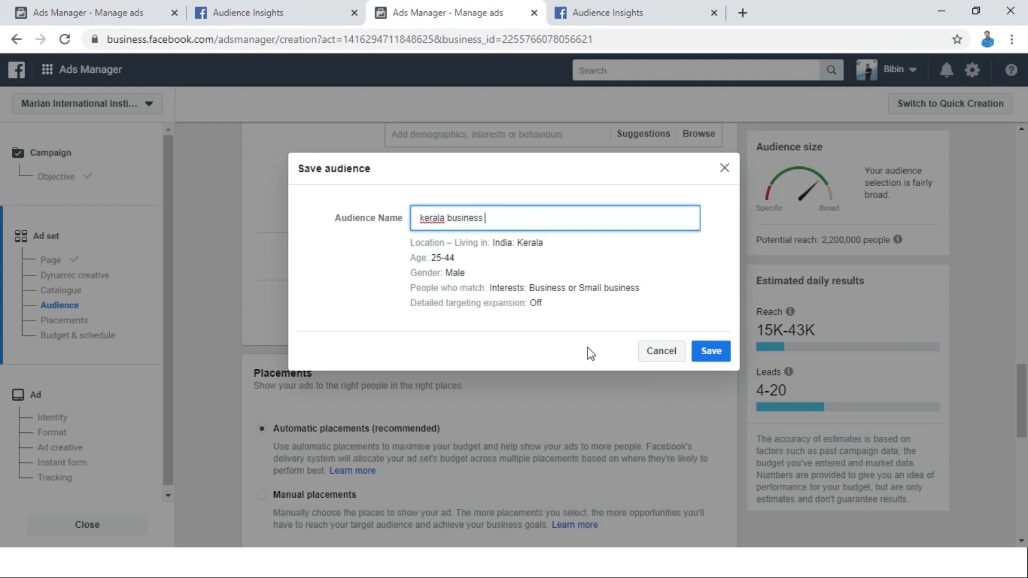
type("le")
left_click(722, 351)
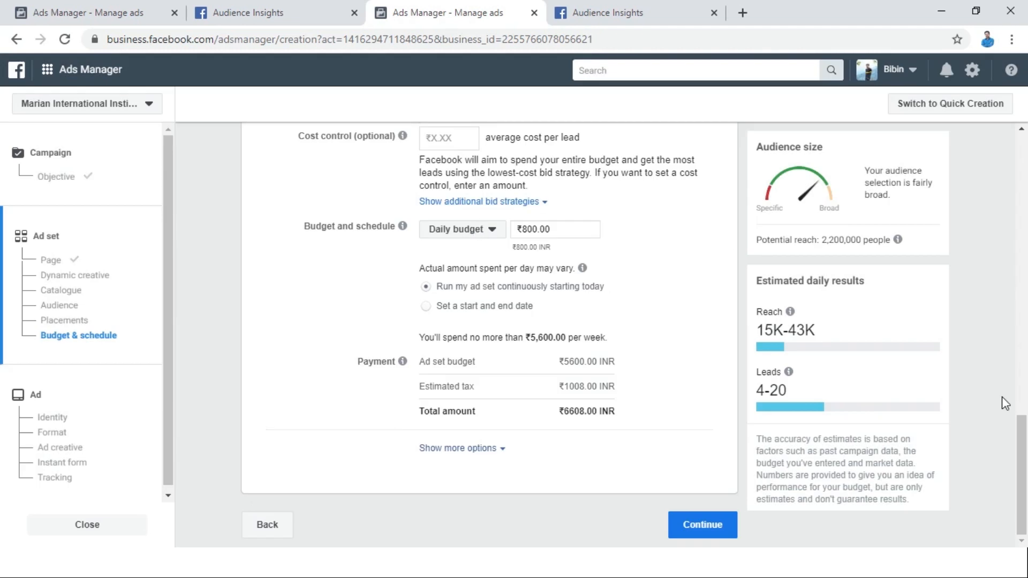
Switch the ad set from automatic to manual placements.
left_click_drag(1026, 448, 1018, 332)
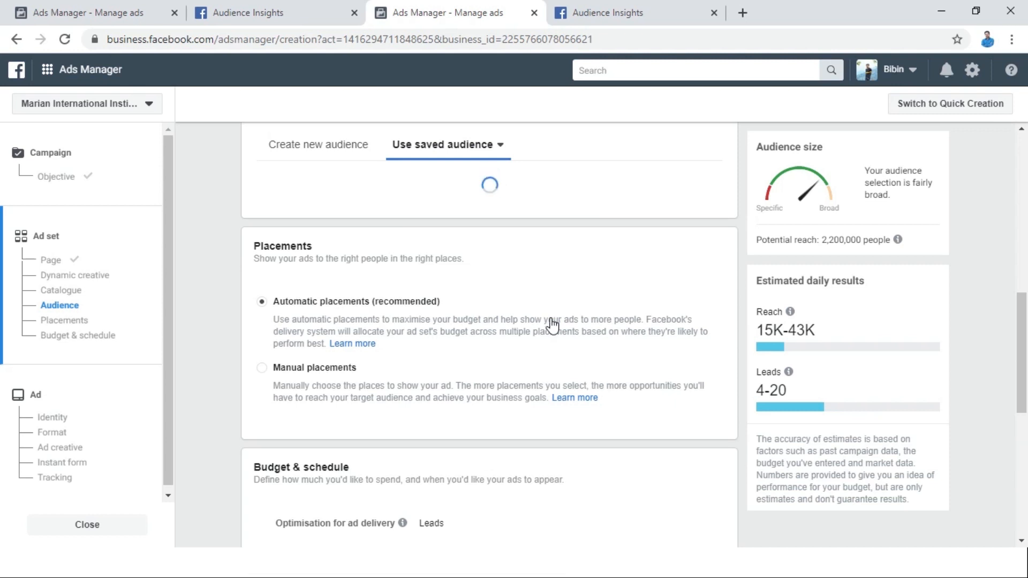
left_click_drag(1021, 332, 1023, 386)
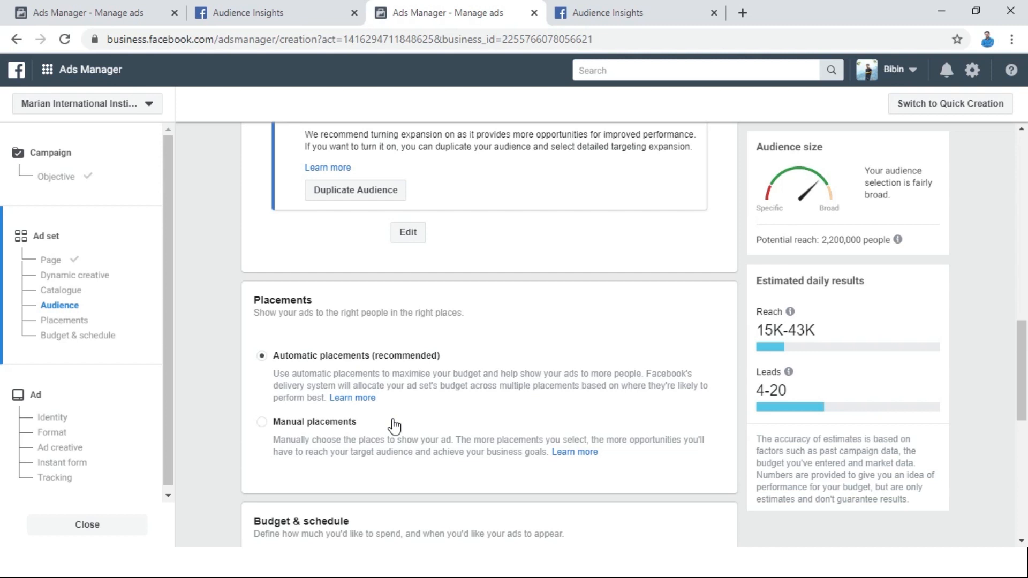
left_click(318, 423)
Review the platforms, each placement group from feeds to apps and sites, and the ad set's budget and schedule settings.
scroll(1022, 366, "down", 6)
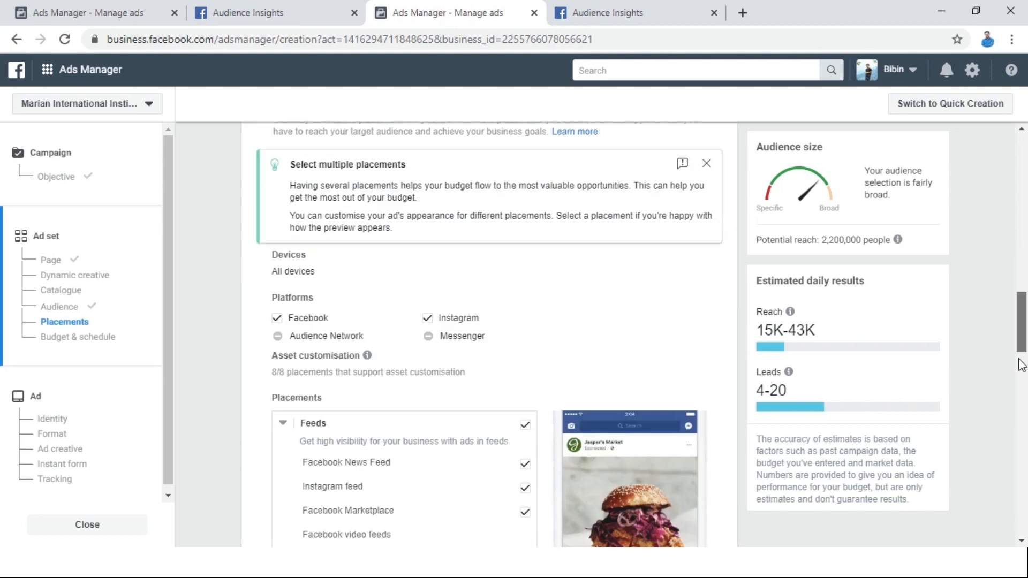
scroll(1021, 370, "down", 5)
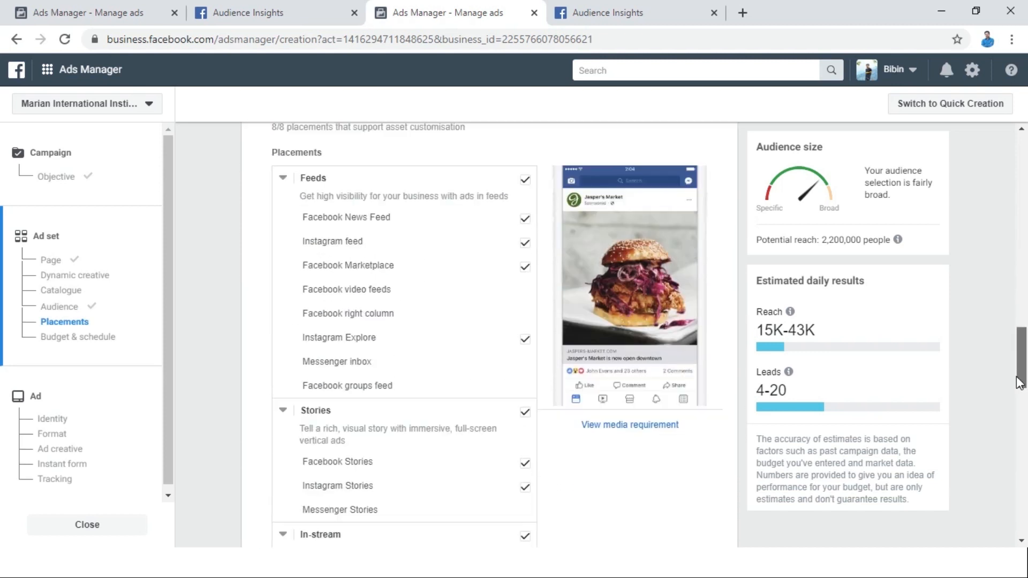
mouse_move(466, 301)
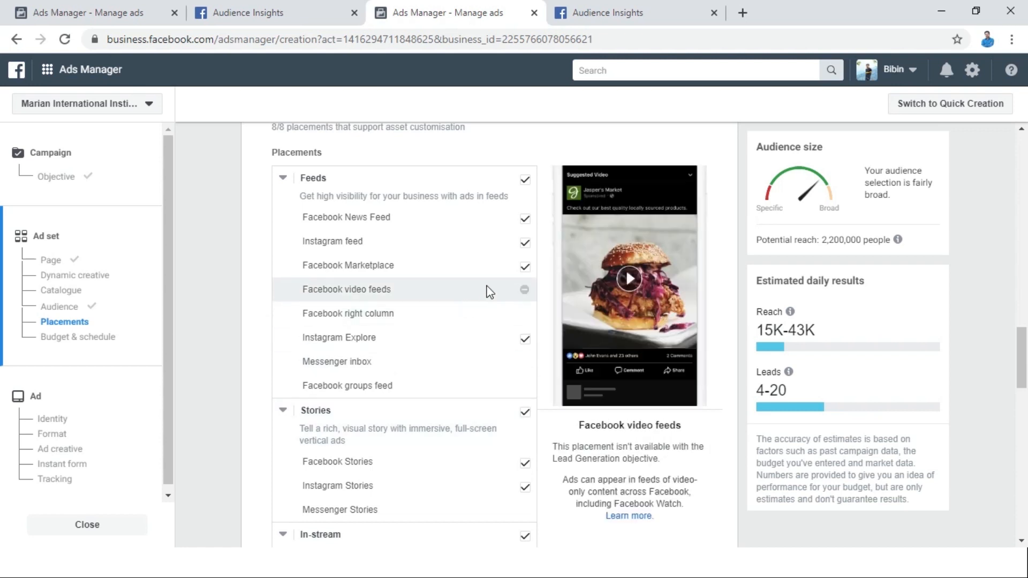
mouse_move(483, 266)
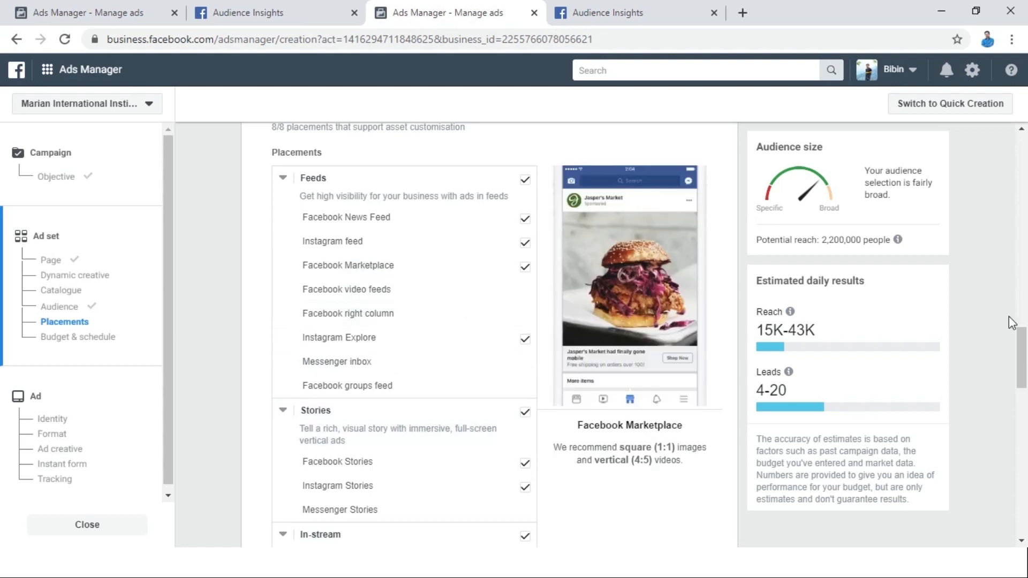
scroll(1021, 370, "down", 2)
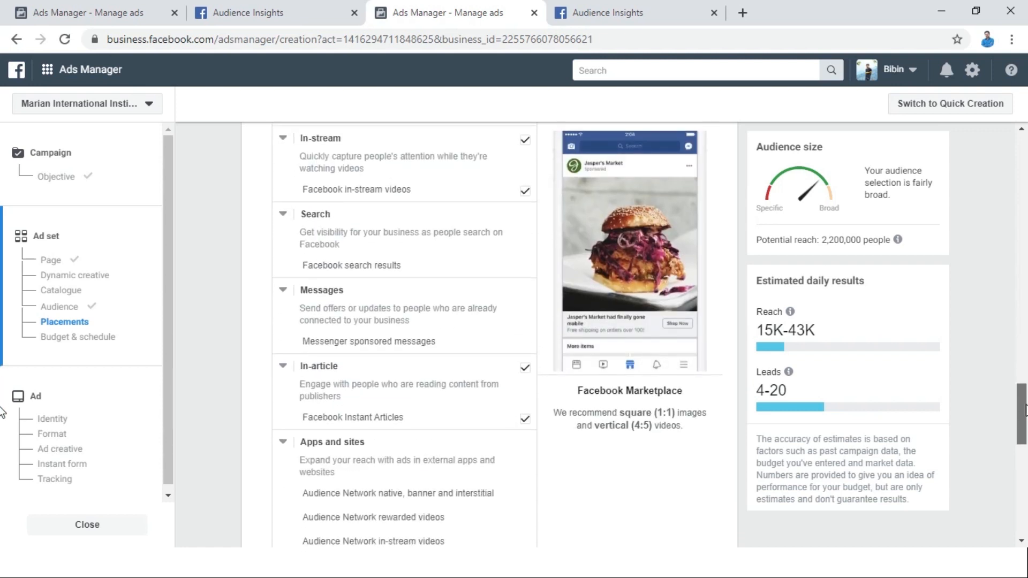
left_click_drag(1024, 410, 1024, 419)
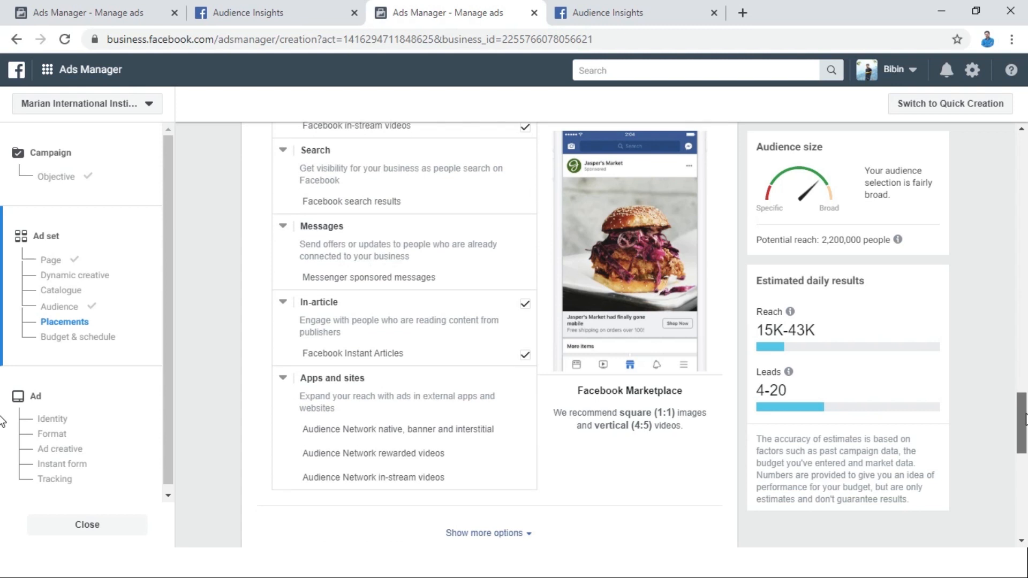
left_click_drag(1024, 421, 1024, 479)
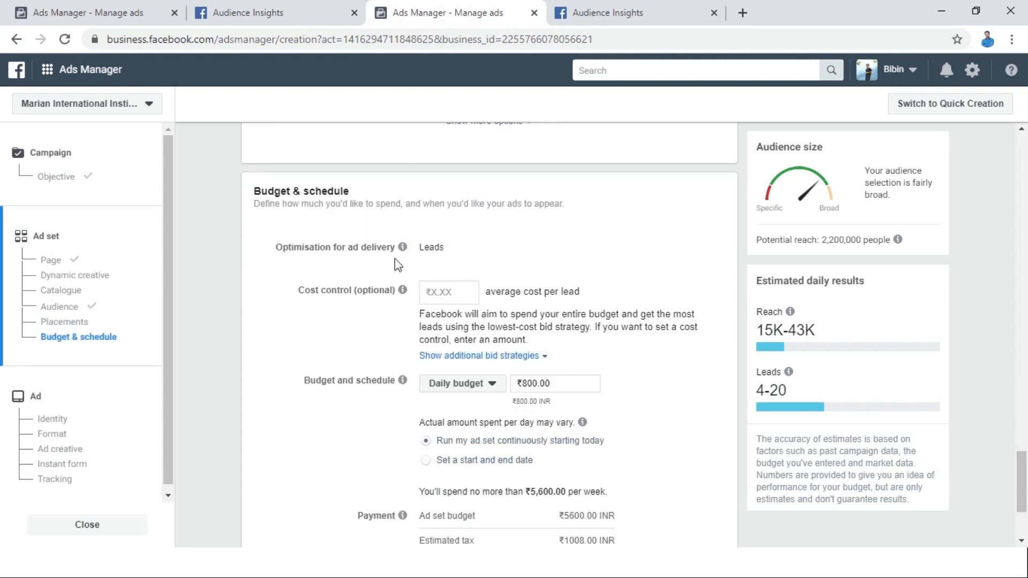
left_click_drag(1027, 507, 1026, 521)
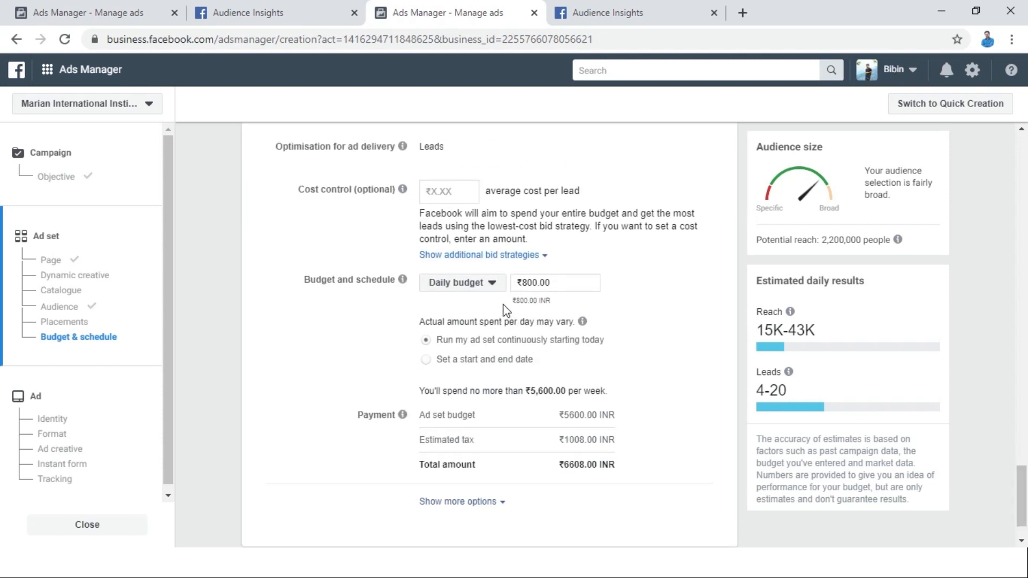
Review the budget type choices and the start and end date scheduling, keeping the ad set running continuously.
left_click(464, 283)
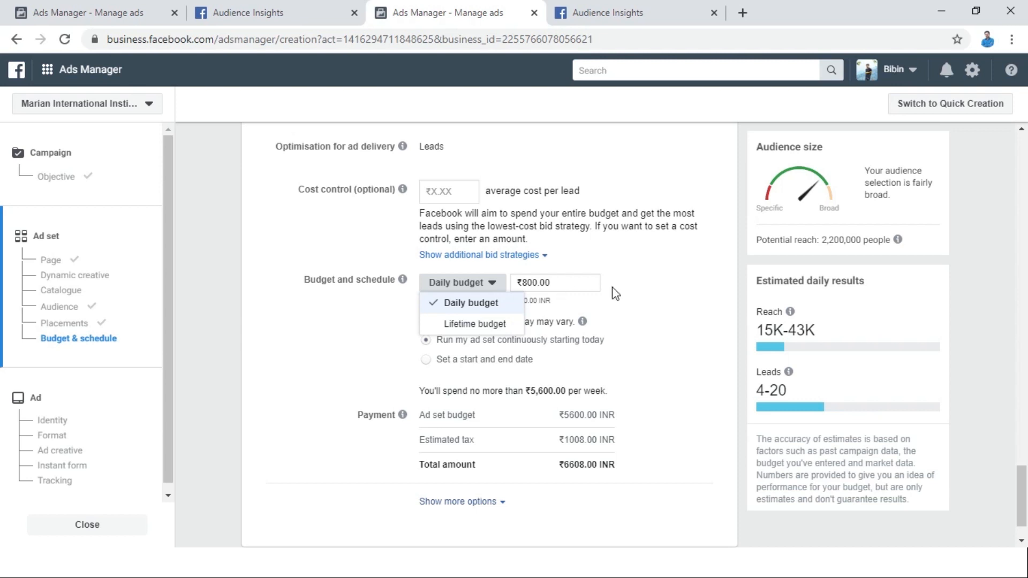
left_click(667, 299)
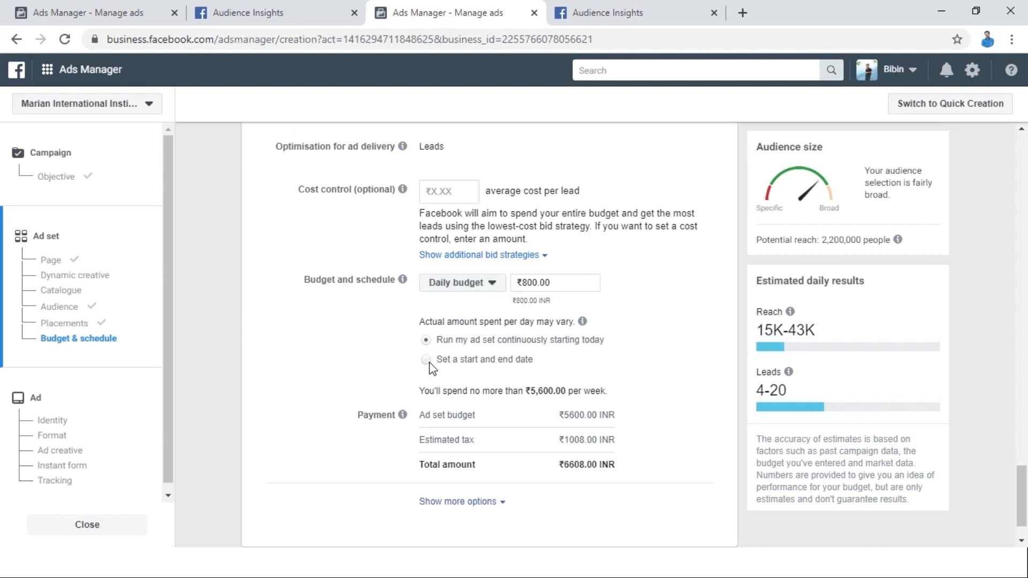
left_click(426, 360)
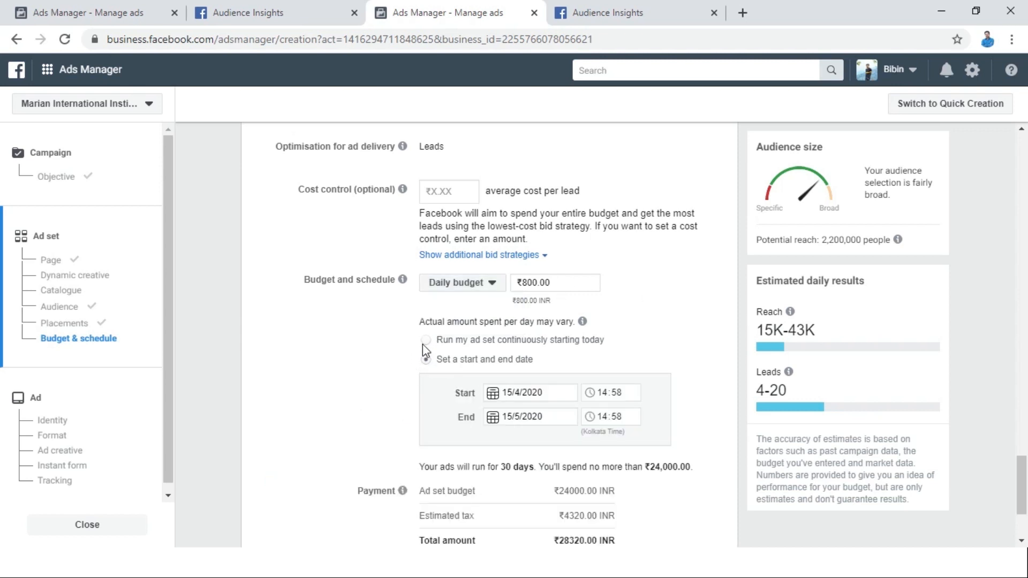
left_click(426, 339)
Continue to the ad setup and name the ad "Ad 1".
scroll(671, 508, "down", 1)
left_click(717, 537)
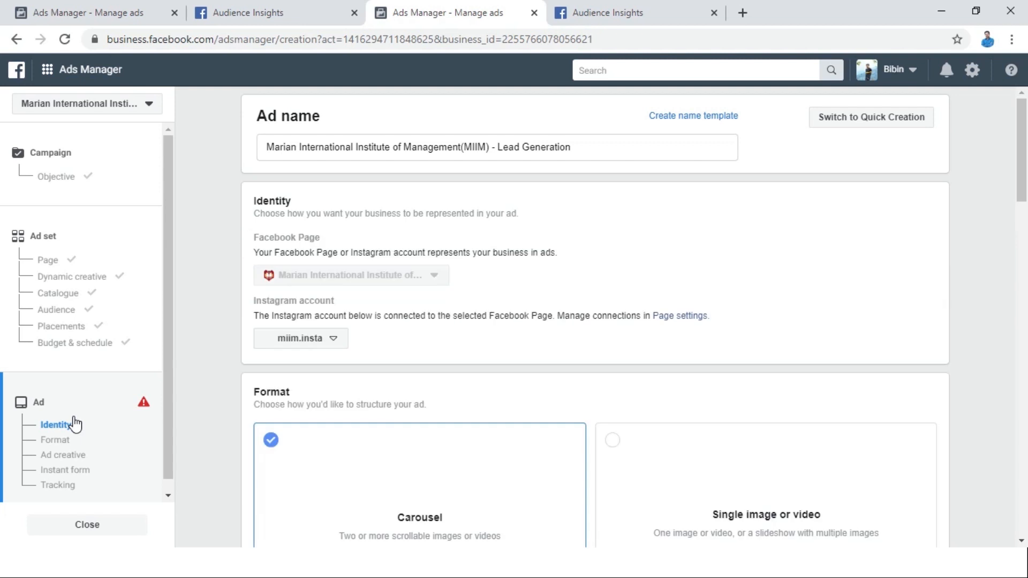
left_click(432, 153)
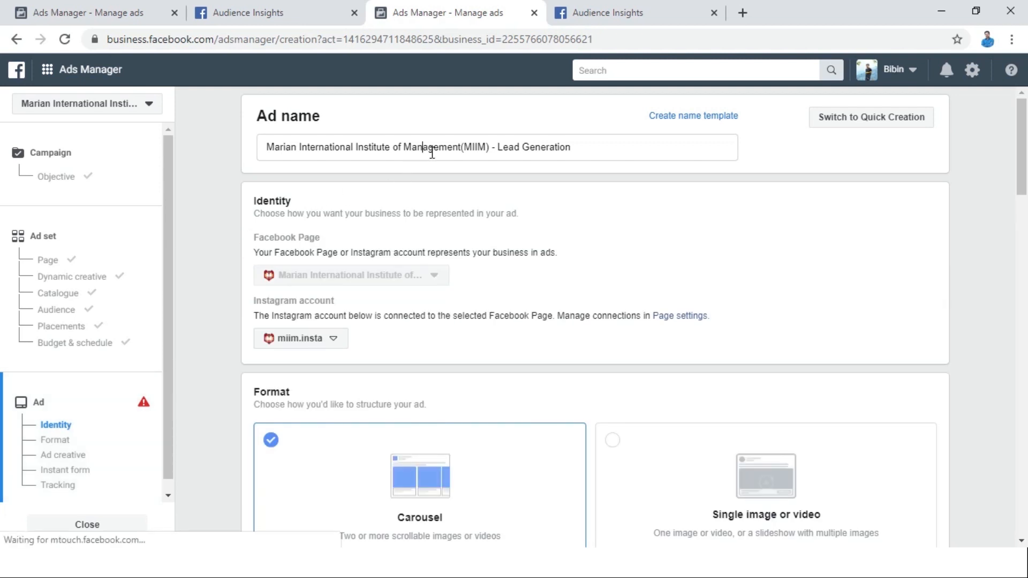
key("ctrl+a")
type("Ad 1")
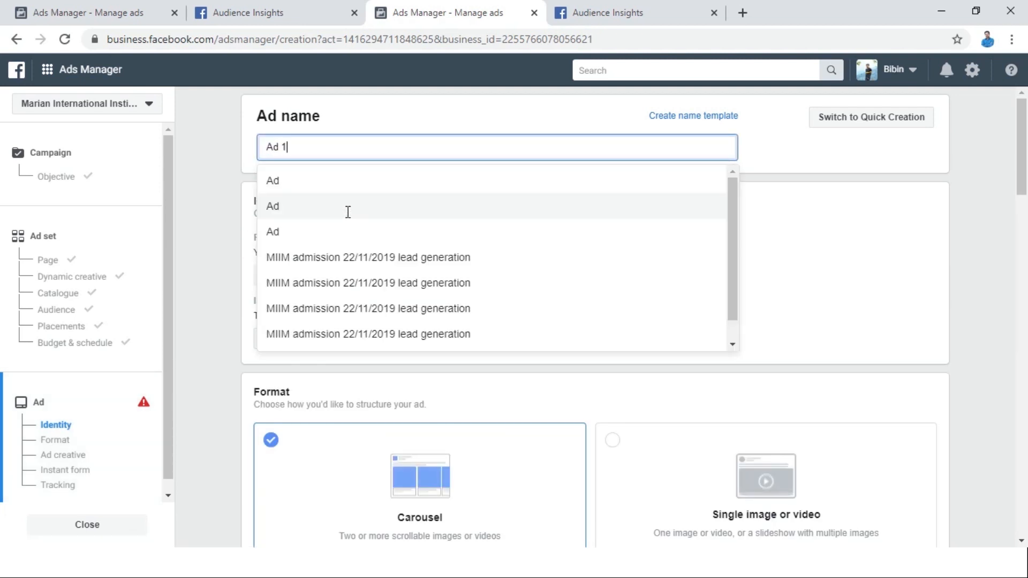
key("Escape")
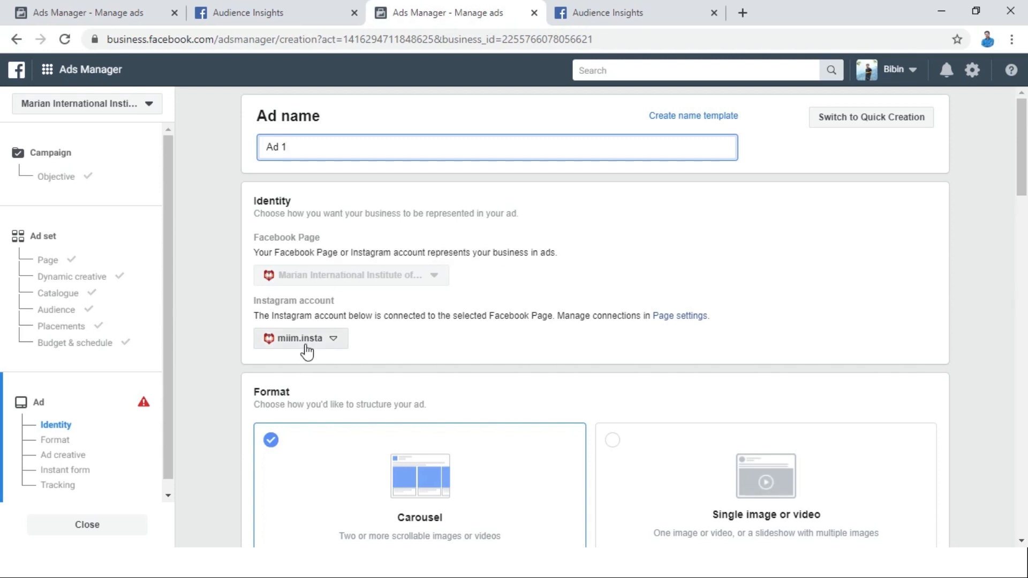
Choose the single image or video format for the ad and clear the preloaded image from its media.
left_click_drag(1025, 150, 1026, 245)
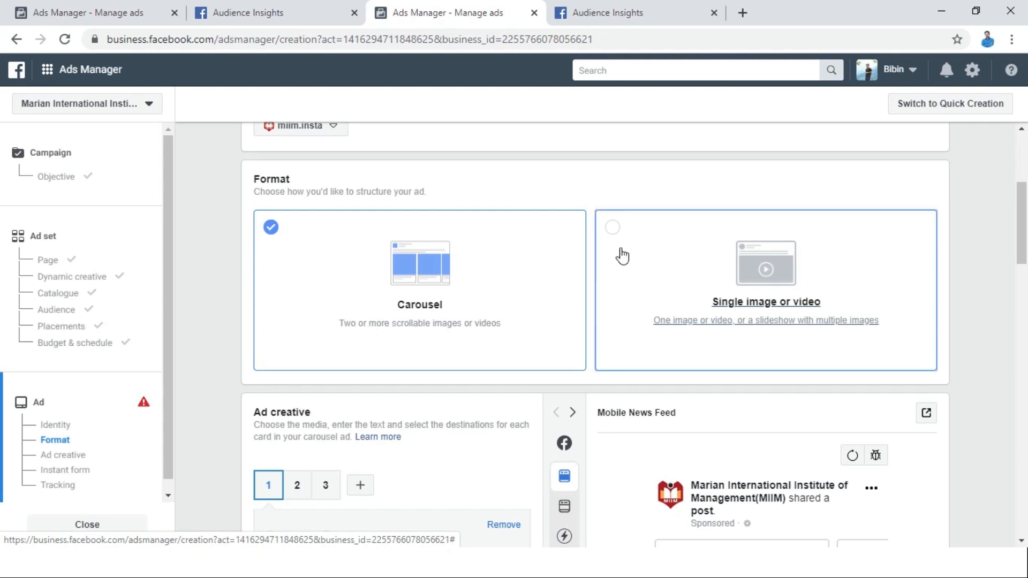
left_click(612, 228)
scroll(553, 236, "down", 4)
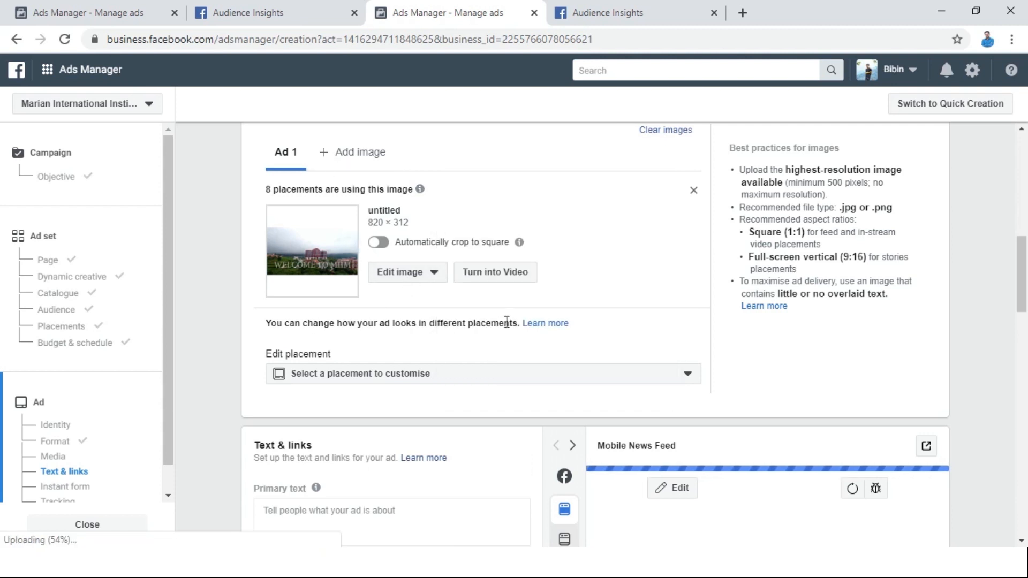
scroll(1021, 289, "up", 1)
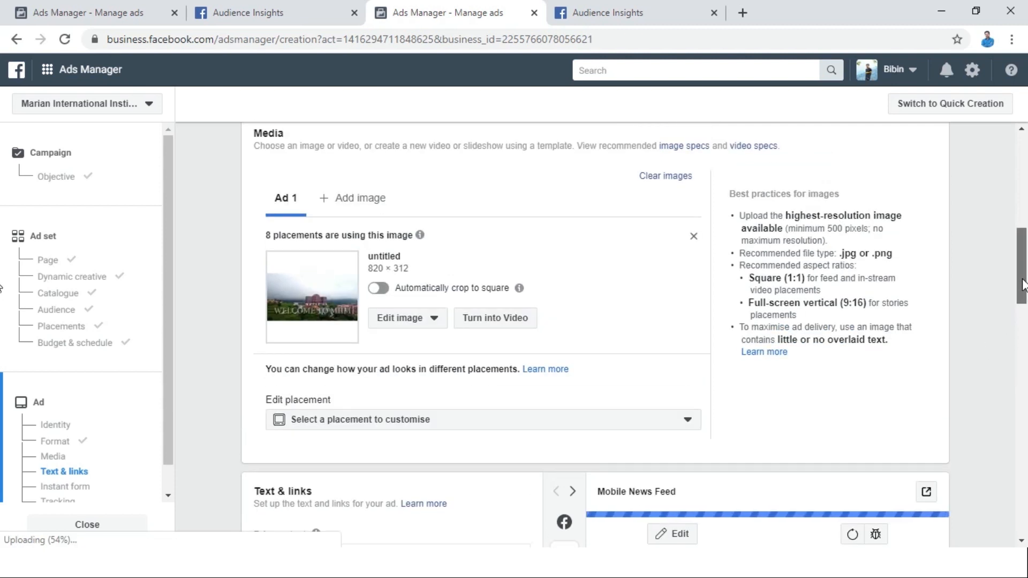
left_click(666, 176)
scroll(308, 303, "up", 2)
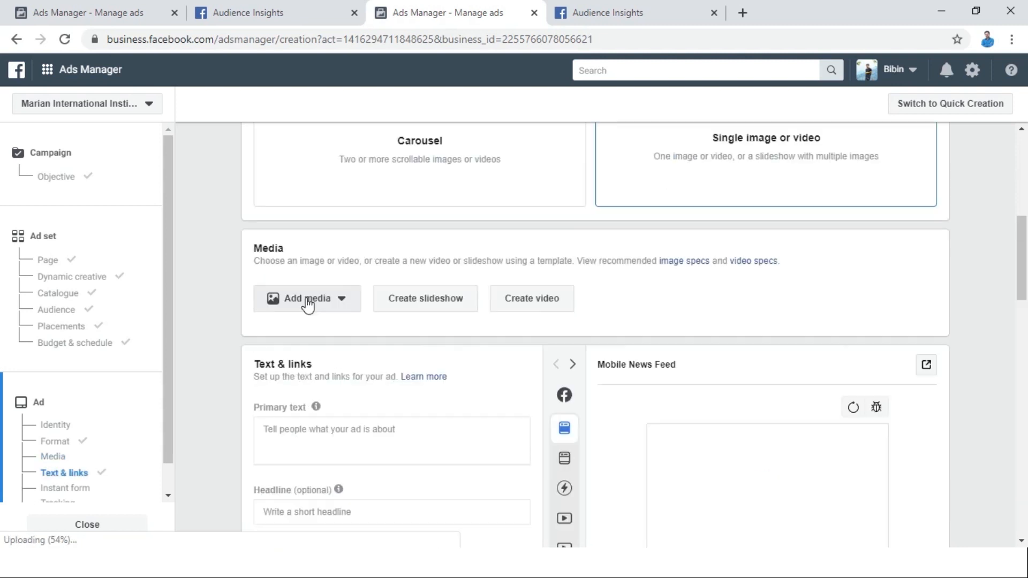
Upload the "Copy of Digital Marketing Seminar Workshop Instagram - Made with PosterMyWall" image from Downloads as the ad's image.
left_click(308, 302)
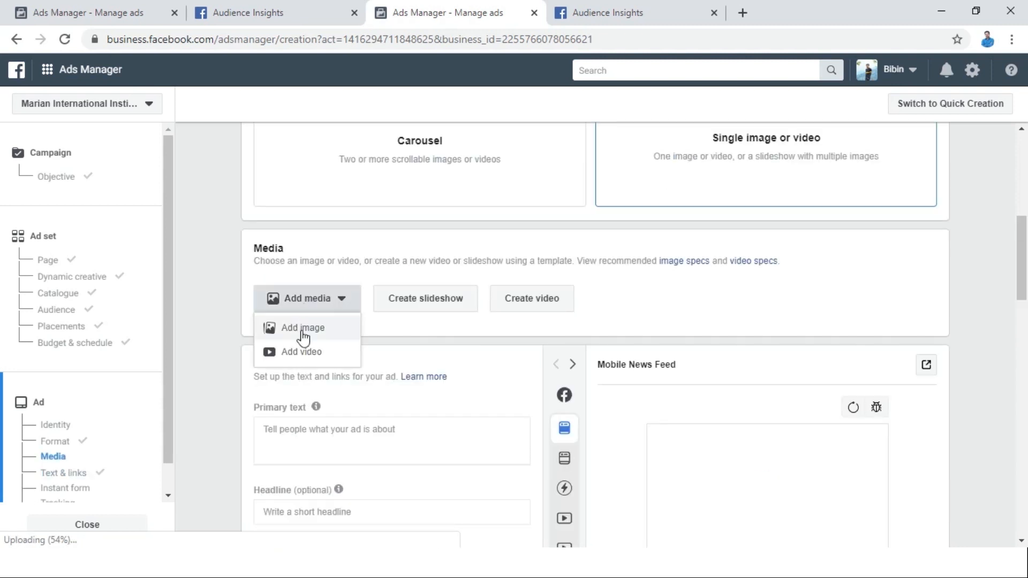
left_click(303, 329)
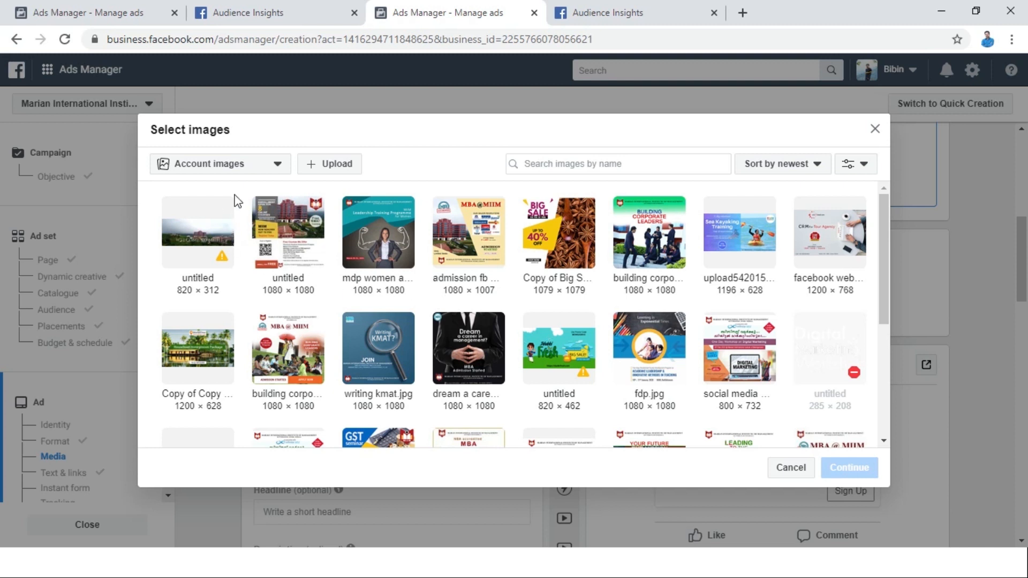
left_click(322, 166)
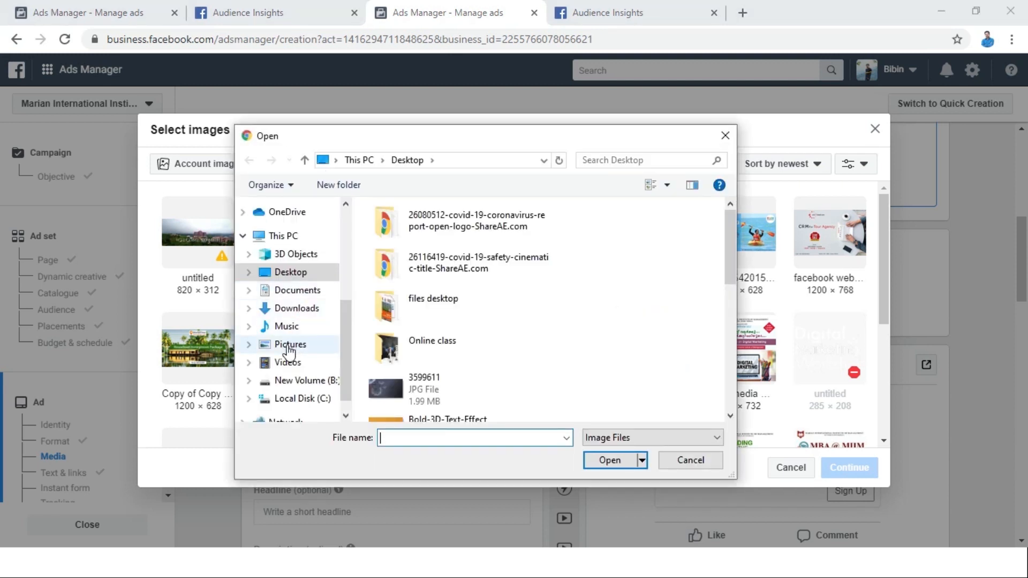
left_click(294, 314)
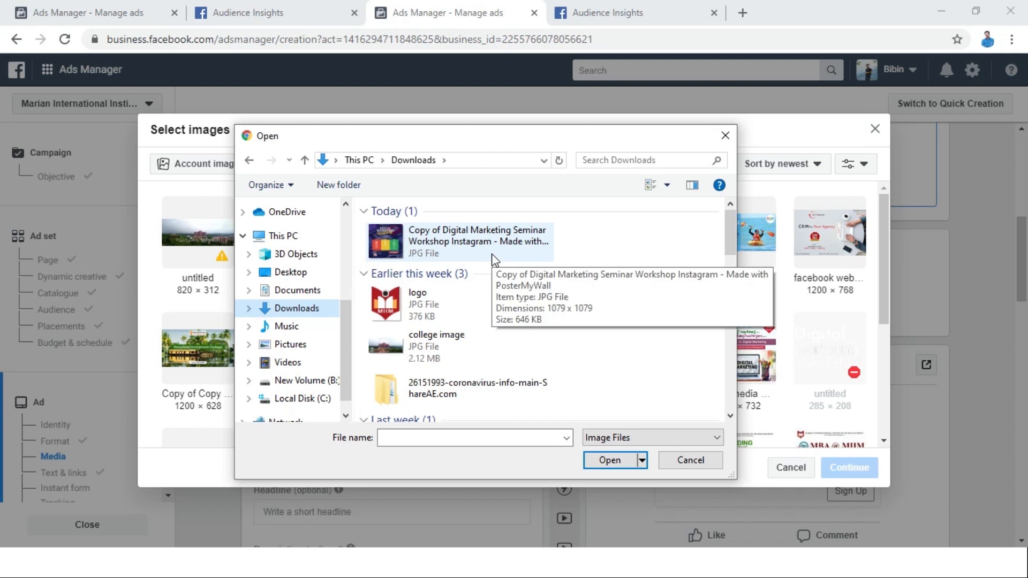
double_click(459, 241)
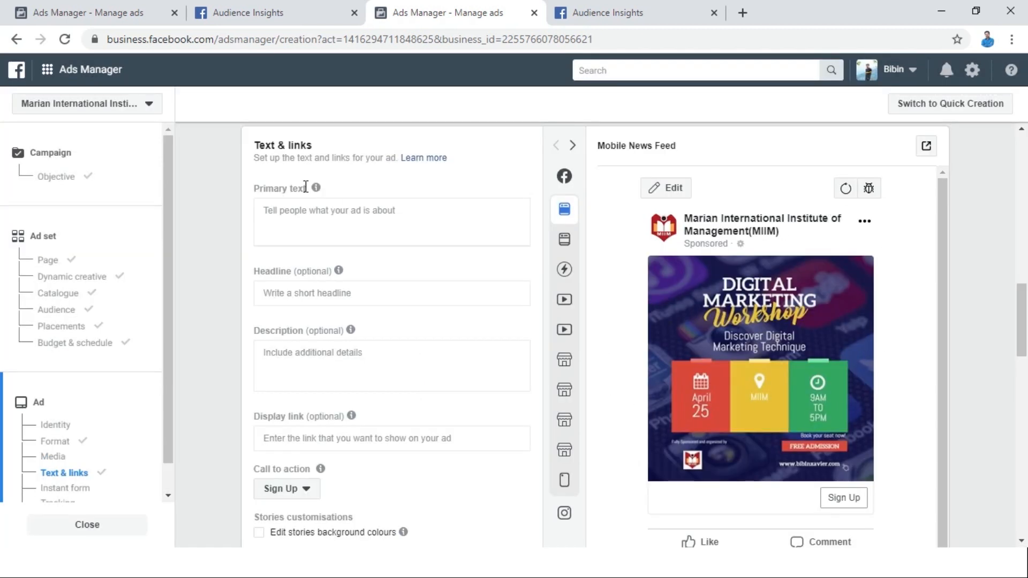
Enter "DigitalMarketingWorkshop" as the ad's primary text.
mouse_move(316, 187)
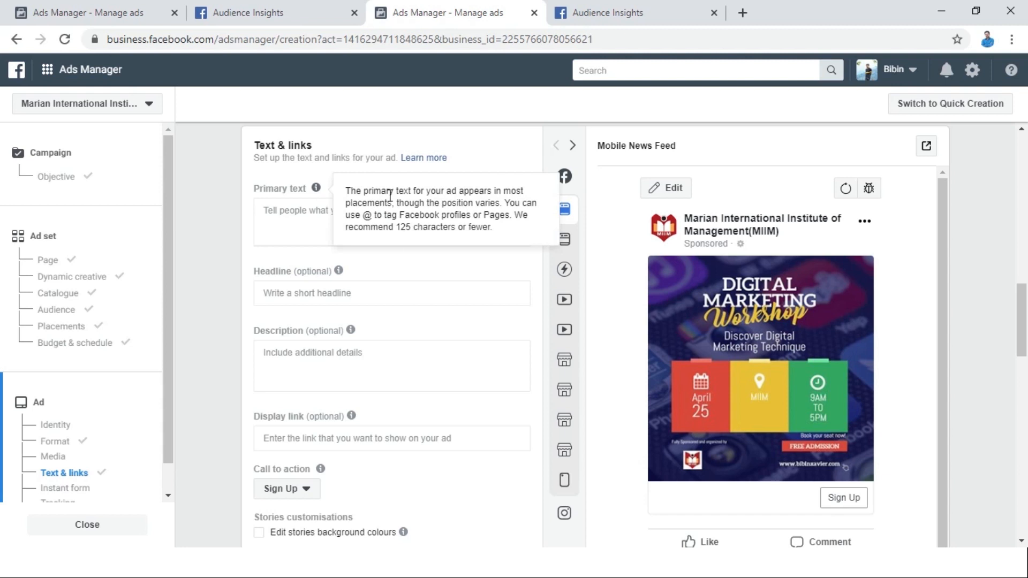
left_click(322, 210)
type("DigitalT")
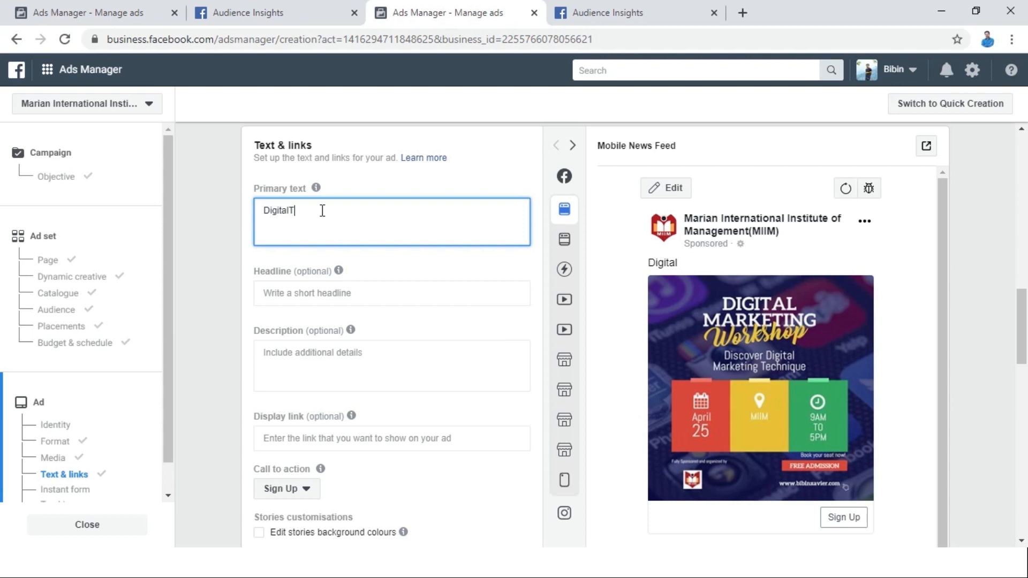
key("BackSpace")
type("MarketingWorkshop")
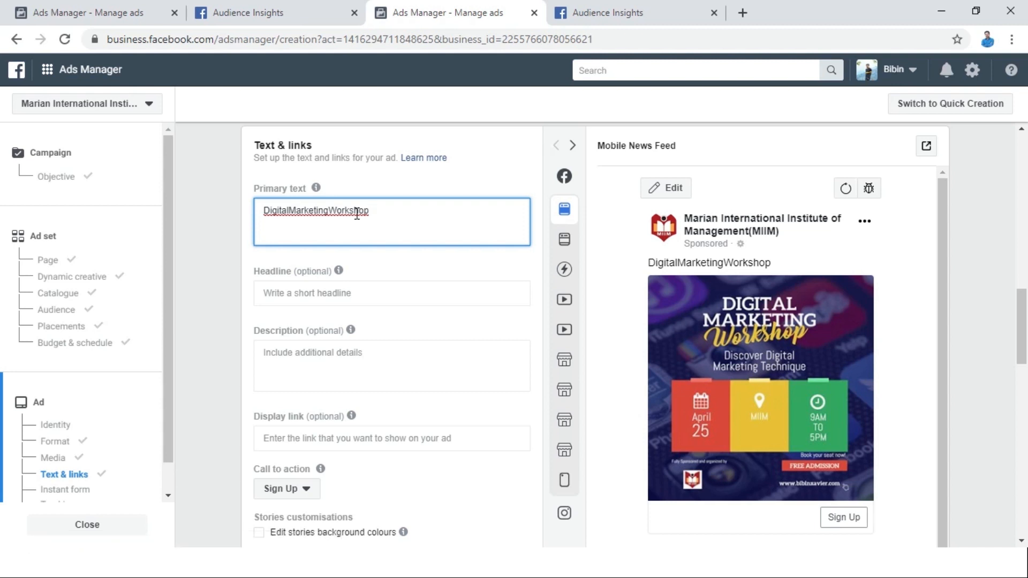
Enter "Digitalmarketingworkshop" as the ad's headline and leave the description empty.
left_click(295, 292)
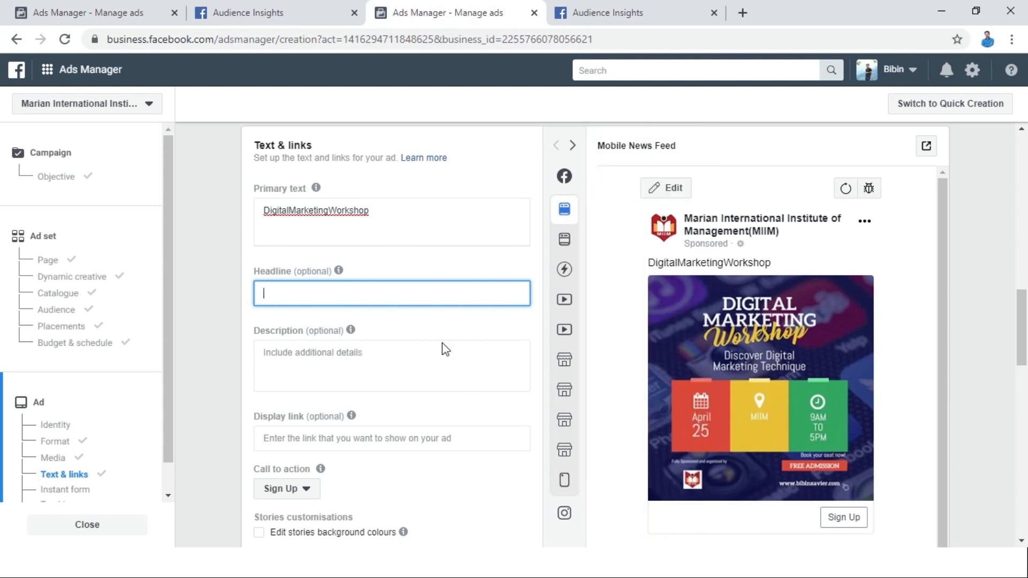
type("Digitalmarketingw")
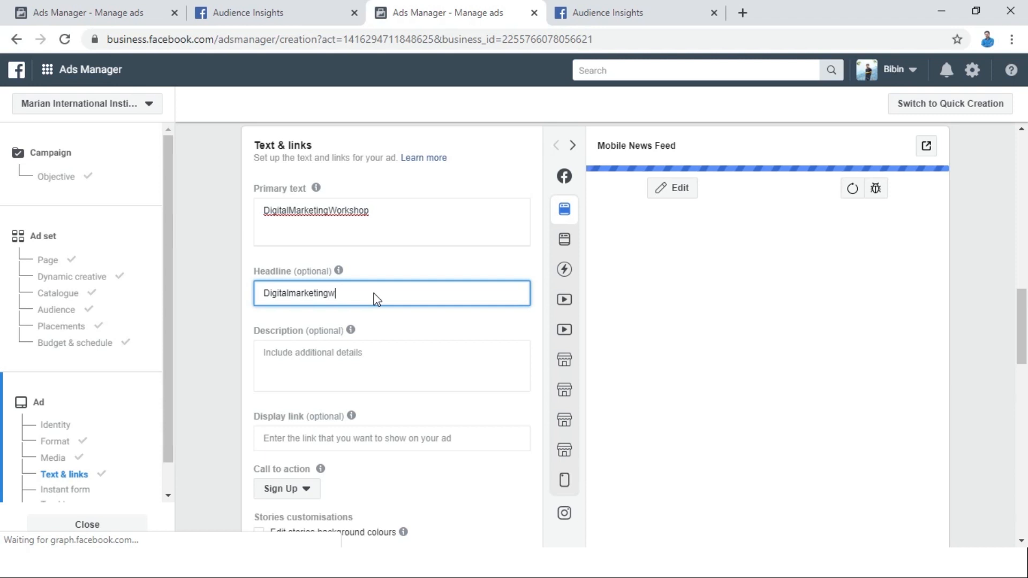
type("orkshop")
left_click(314, 369)
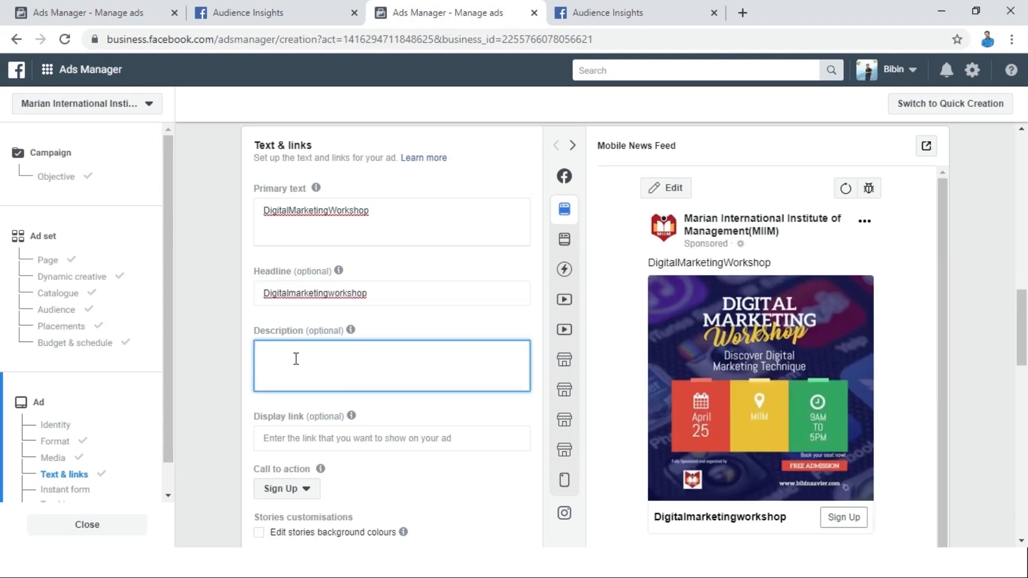
Enter the website address printed on the workshop poster as the display link and keep Sign Up as the call to action.
left_click(332, 437)
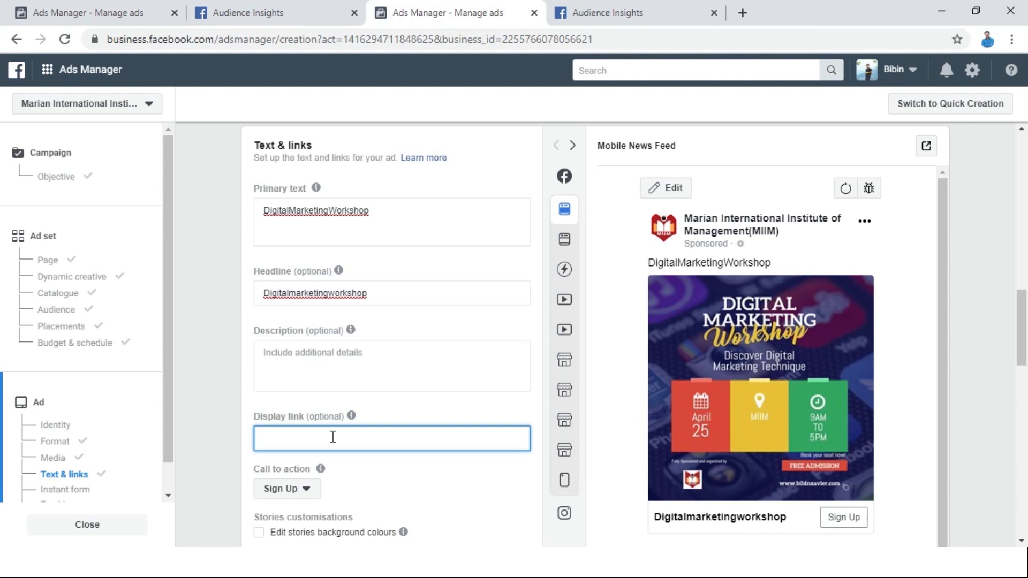
type("https:")
type("//")
type("bibinxa")
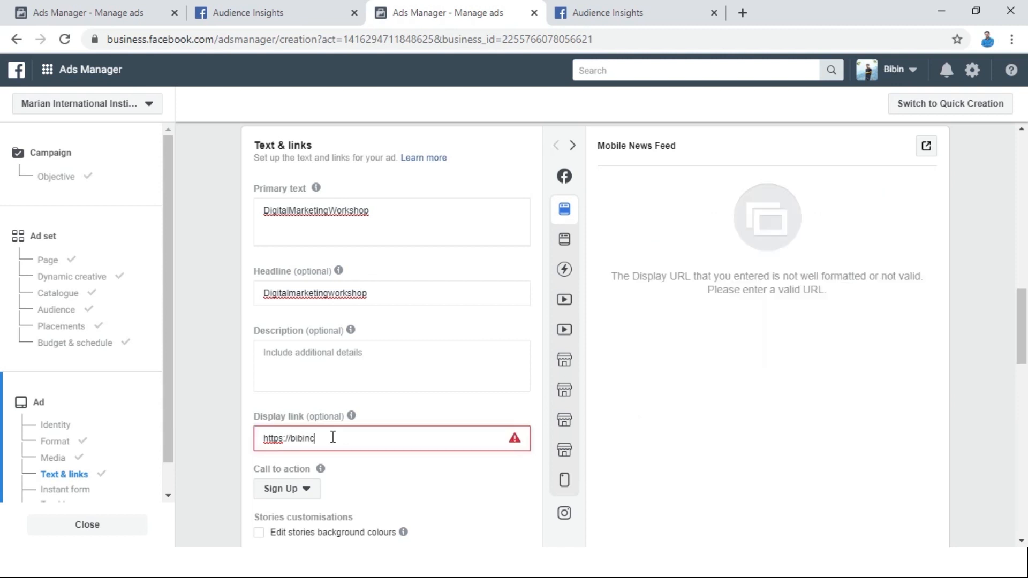
key("BackSpace")
key("BackSpace")
type("xavor")
key("BackSpace")
key("BackSpace")
type("ier.com")
left_click(299, 491)
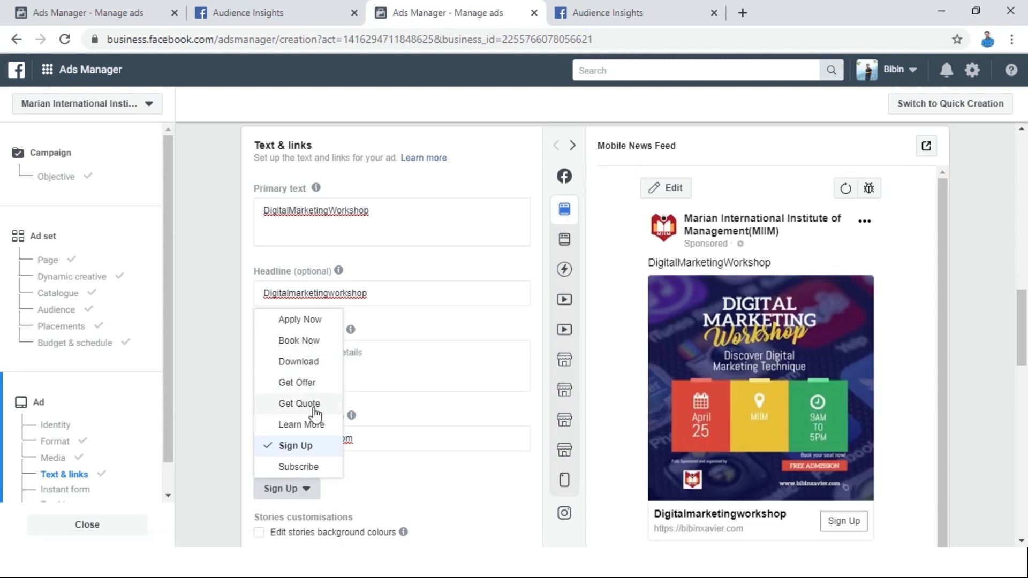
left_click(312, 454)
Select the "Dm" instant form for the ad and check its fields in the form preview.
scroll(417, 305, "down", 7)
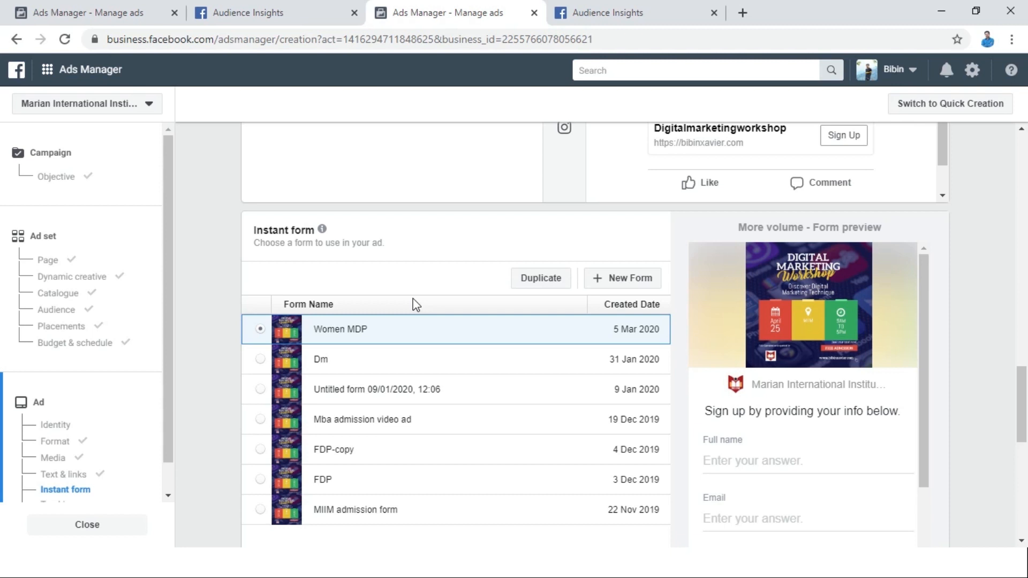
left_click(261, 357)
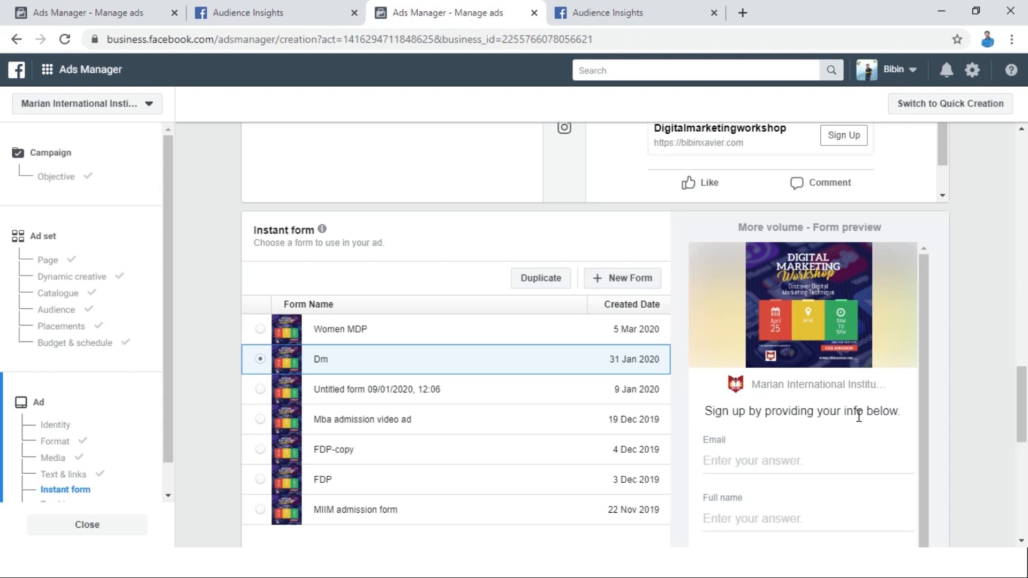
scroll(859, 416, "down", 2)
scroll(1024, 428, "down", 3)
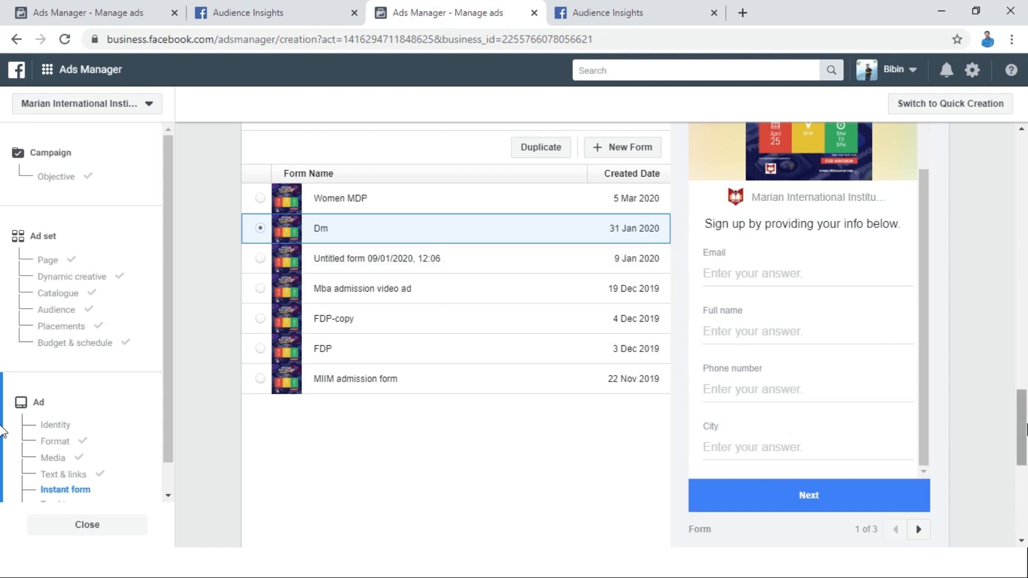
Confirm the ad to submit the campaign and check the delivery status of the "digital marketing Workshop" campaign.
scroll(917, 417, "down", 7)
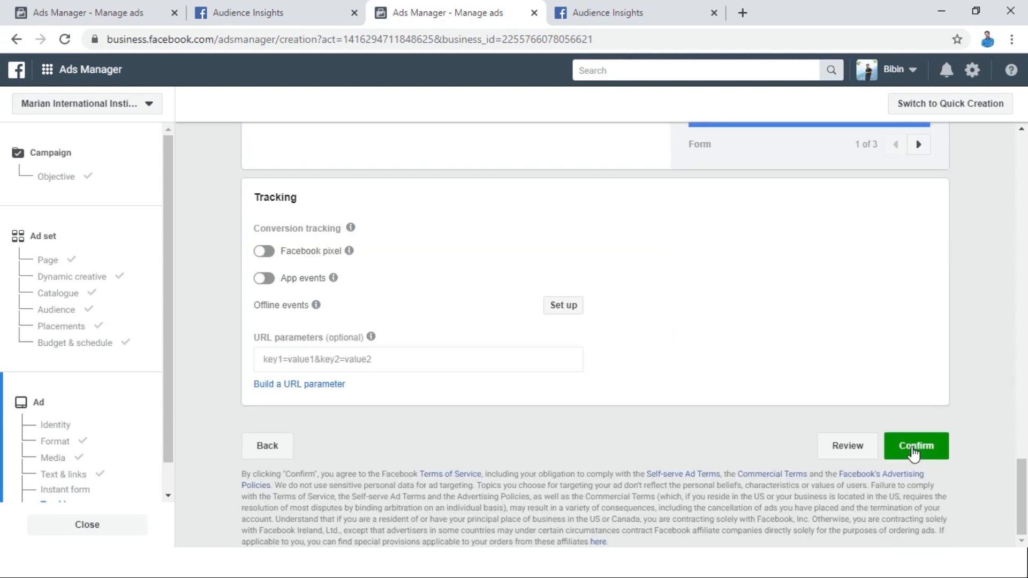
left_click(914, 453)
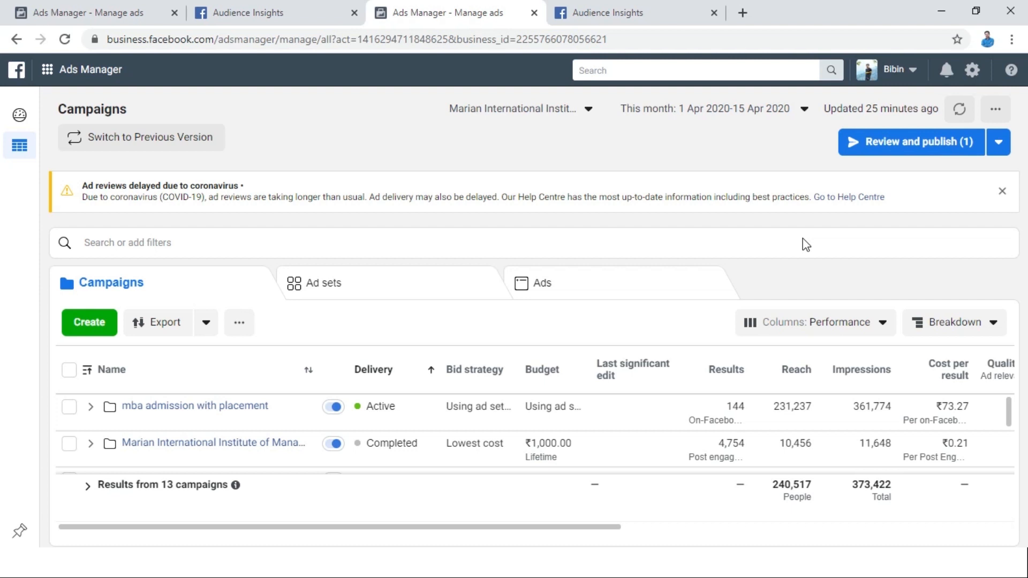
scroll(1011, 423, "down", 1)
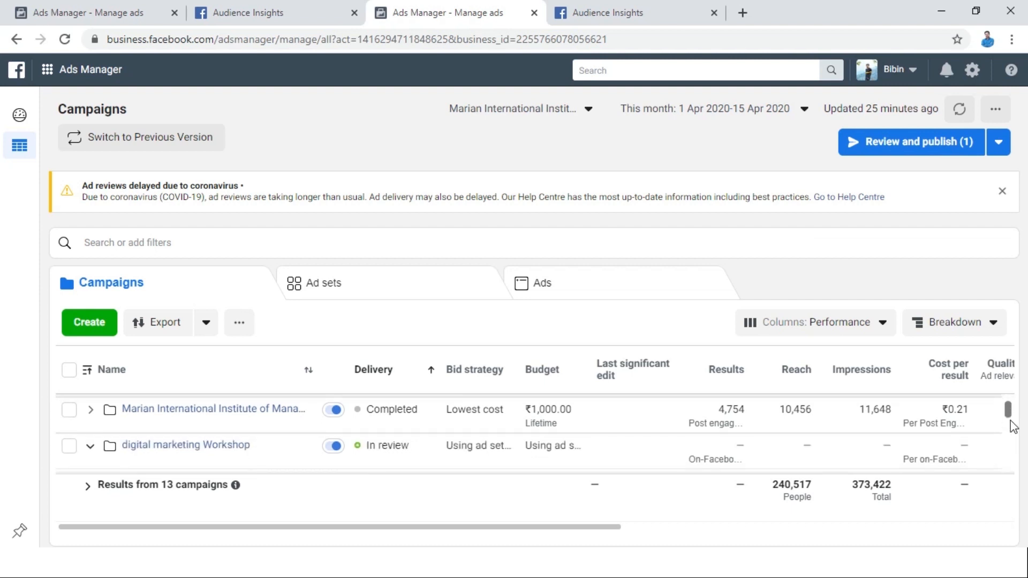
left_click_drag(410, 446, 355, 449)
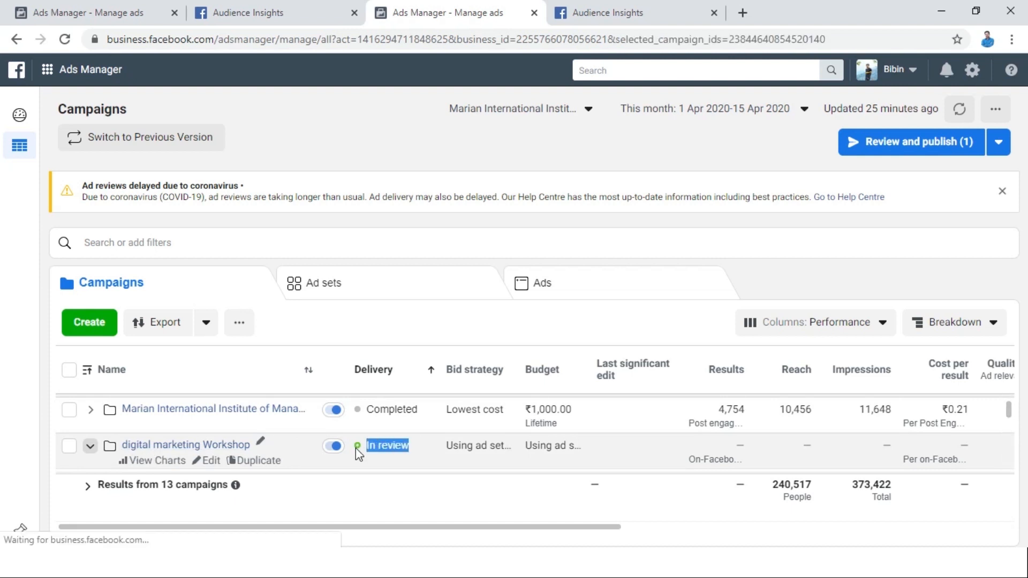